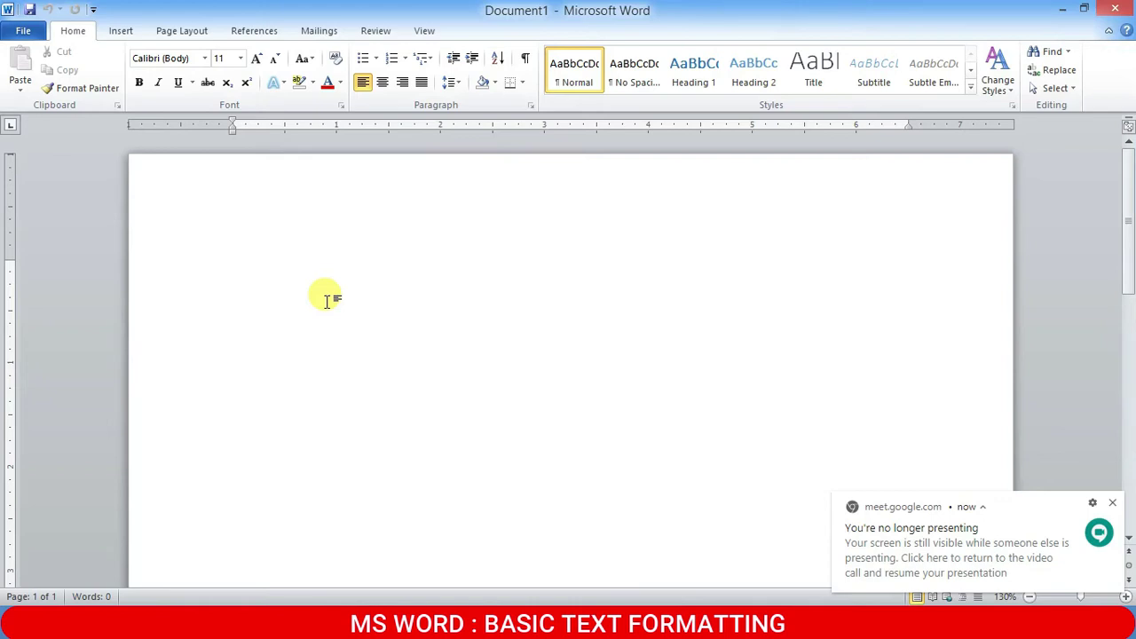
- Enter the sentence "We are the students of class 6." in the blank document
{"action": "type", "text": "We"}
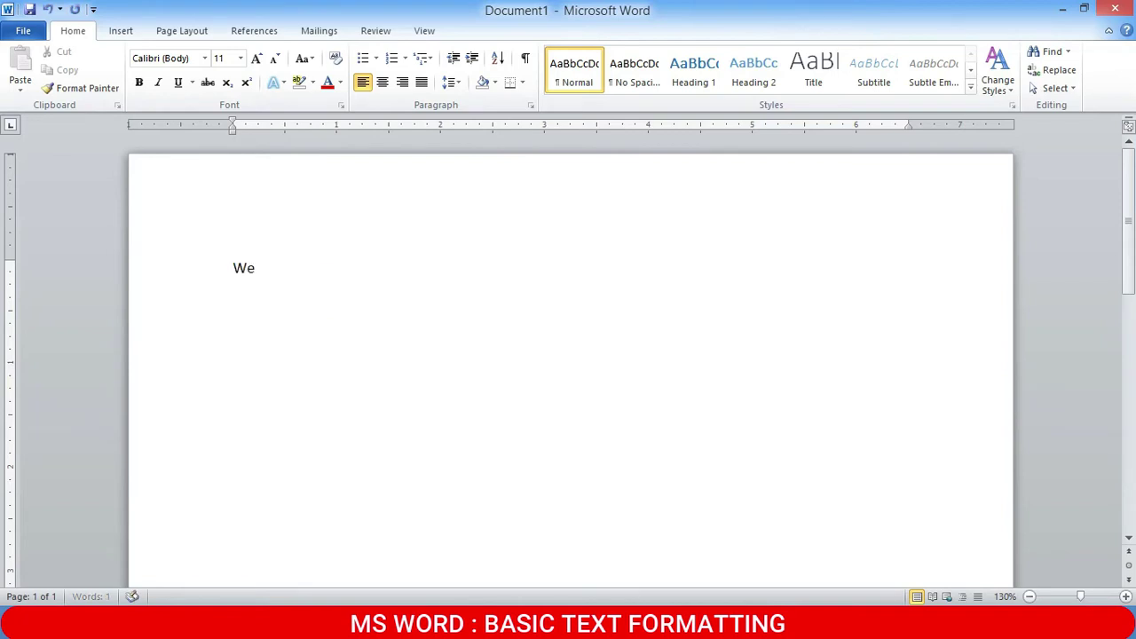
{"action": "type", "text": " are the student"}
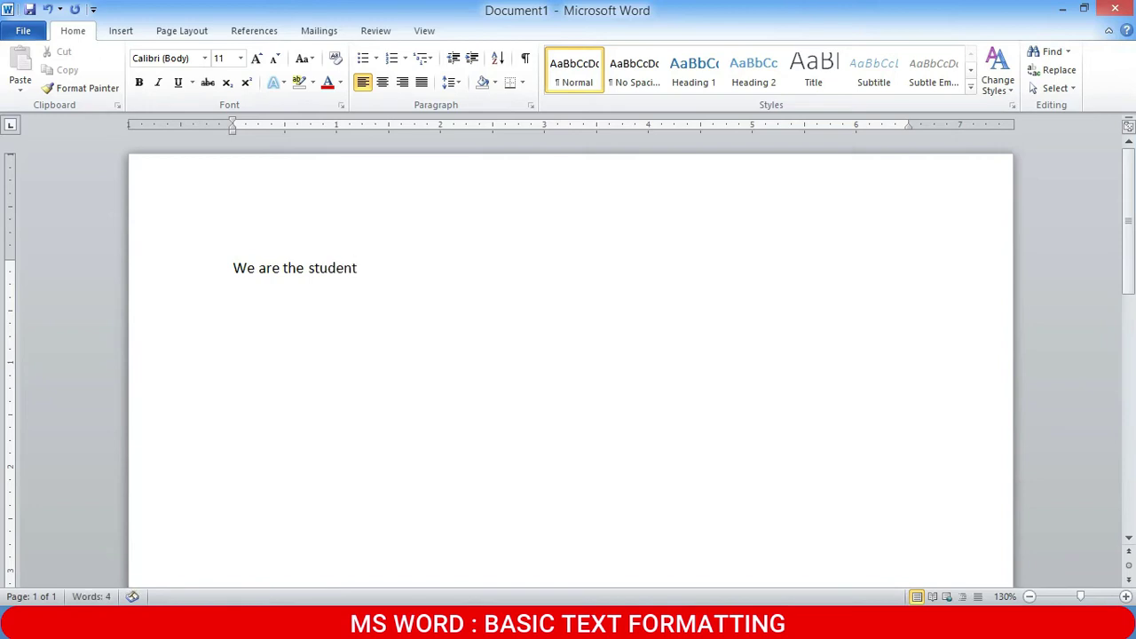
{"action": "type", "text": "s of class 6."}
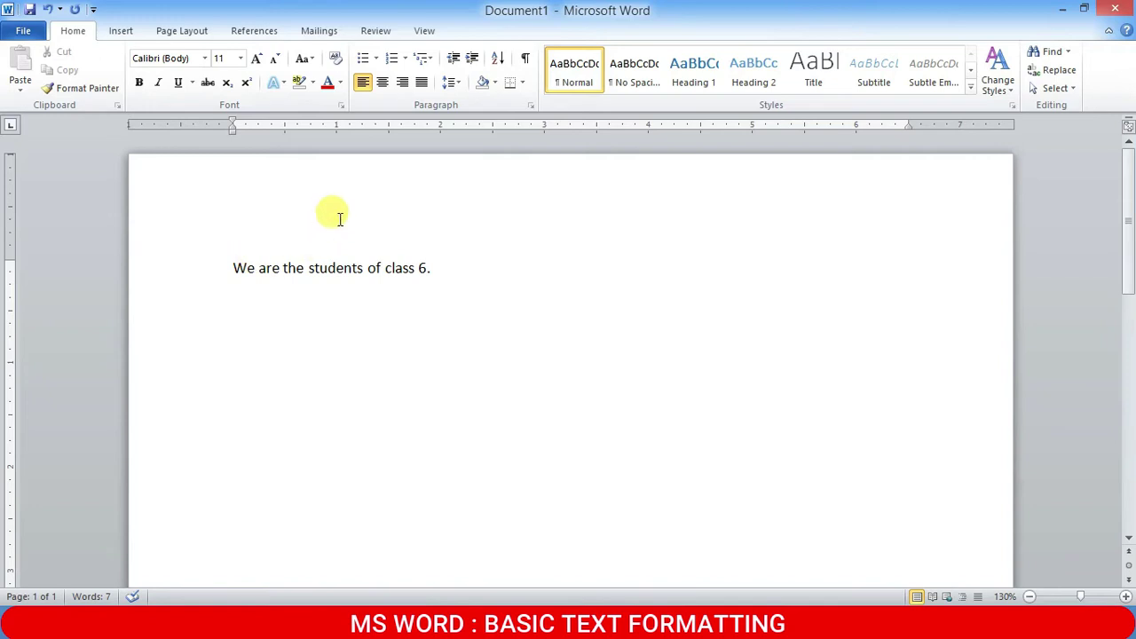
- Select the whole sentence "We are the students of class 6." from its full stop back to its first word
{"action": "scroll", "coordinate": [413, 296], "scroll_direction": "up", "scroll_amount": 3}
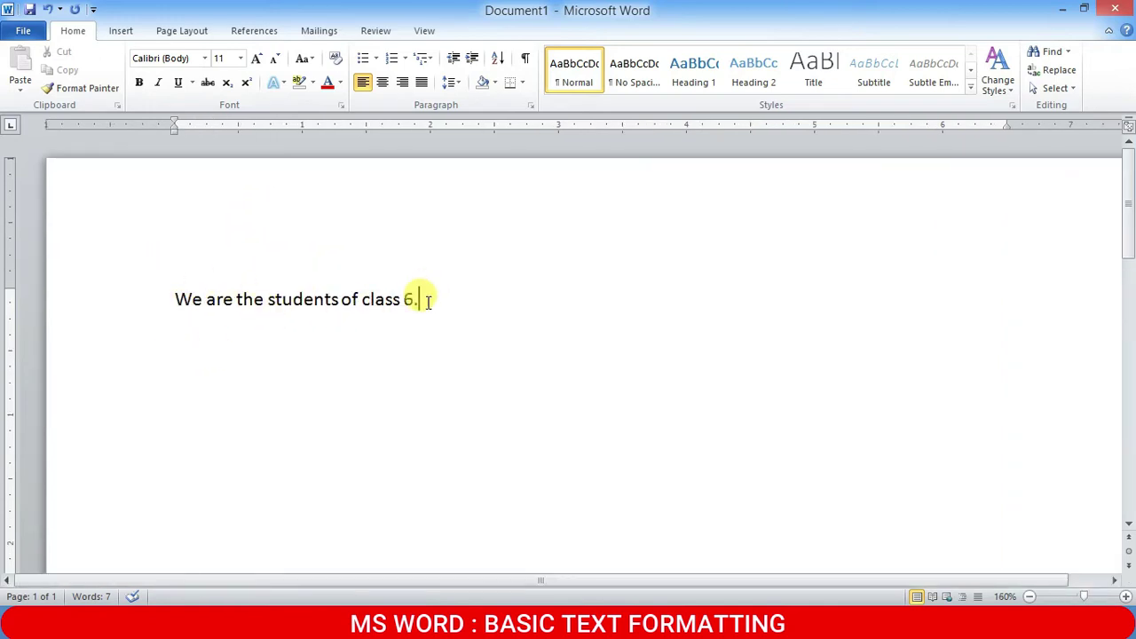
{"action": "left_click_drag", "start_coordinate": [424, 298], "coordinate": [154, 306]}
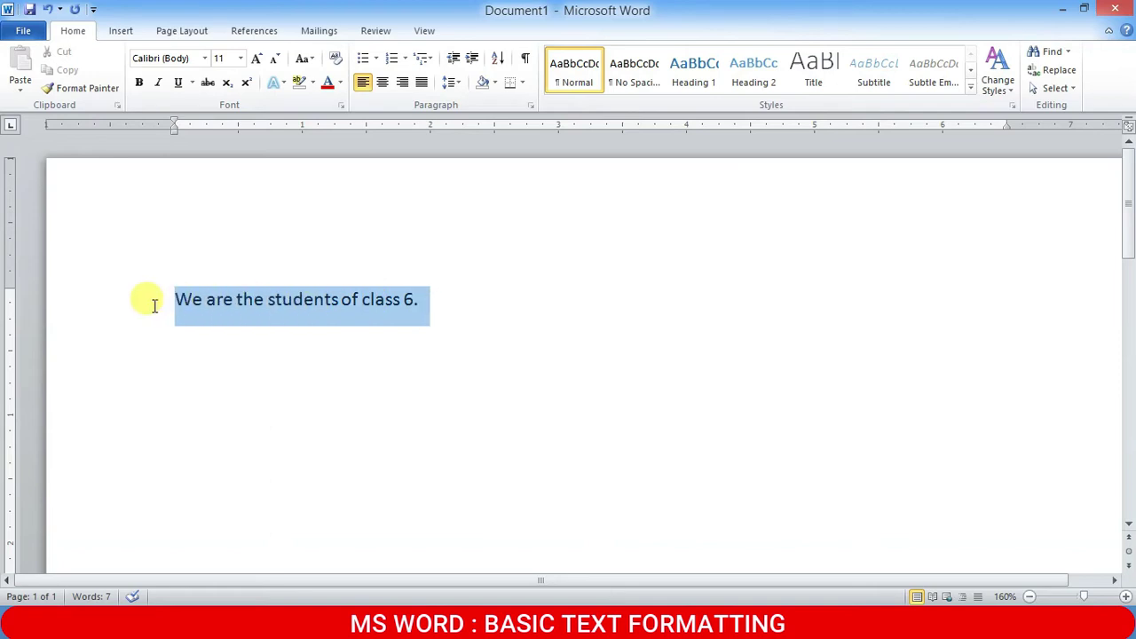
{"action": "left_click", "coordinate": [431, 297]}
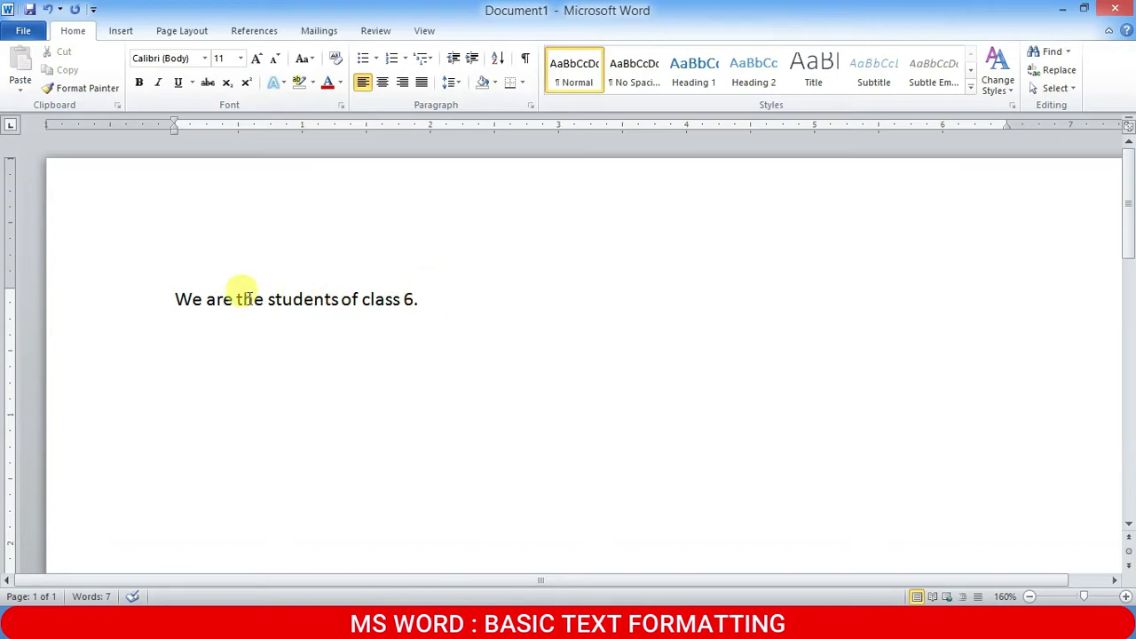
{"action": "left_click", "coordinate": [151, 299]}
{"action": "left_click", "coordinate": [177, 298]}
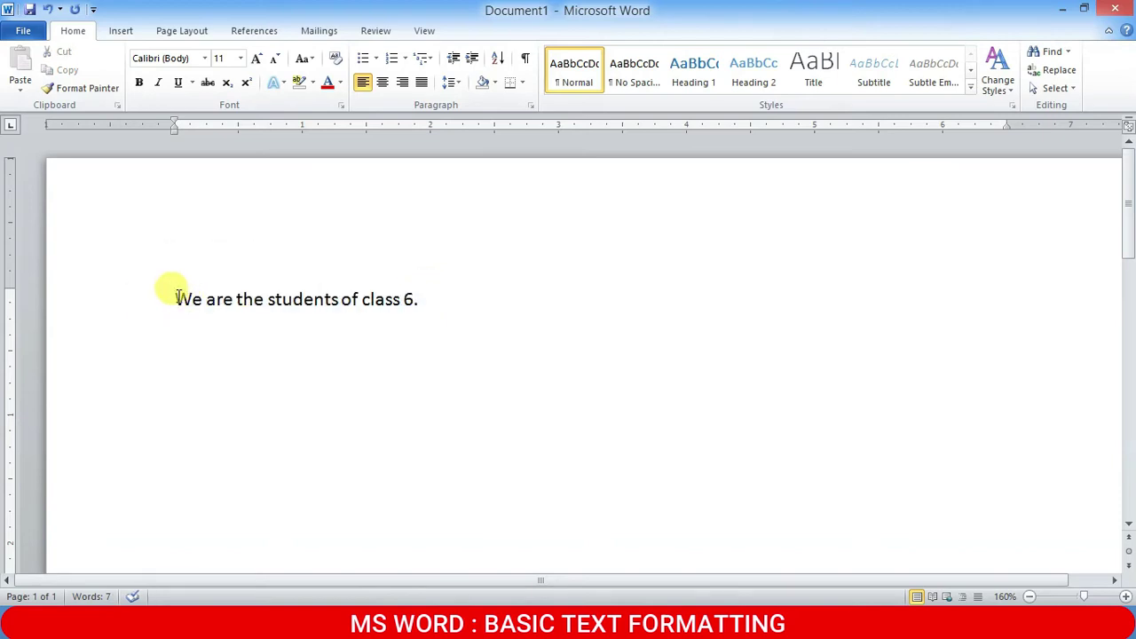
{"action": "left_click", "coordinate": [420, 300]}
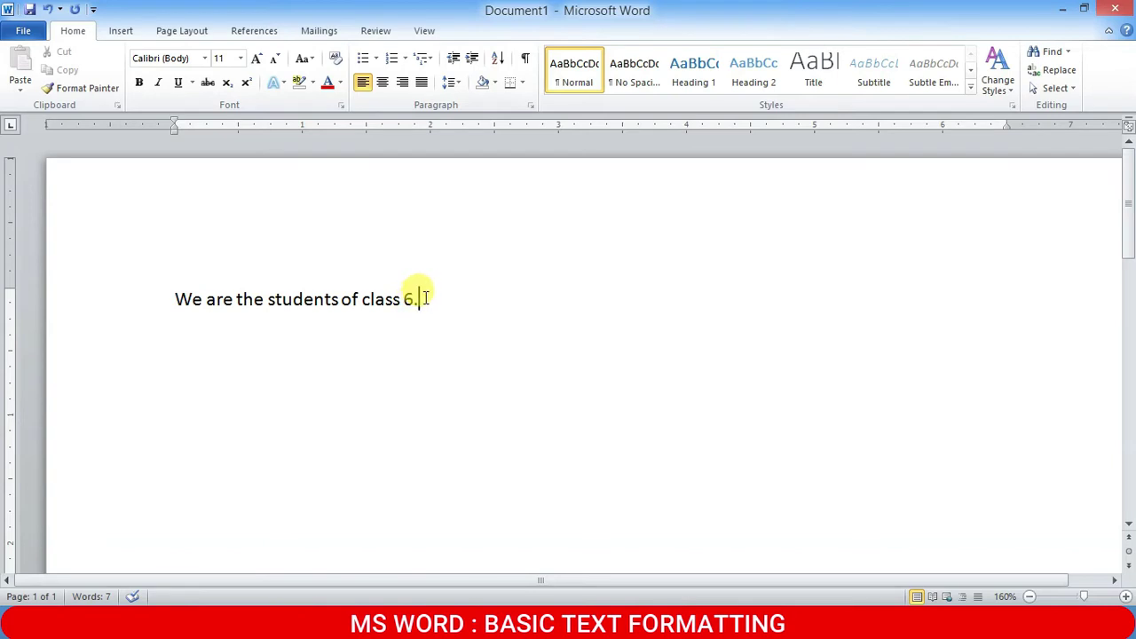
{"action": "left_click_drag", "start_coordinate": [417, 299], "coordinate": [180, 299]}
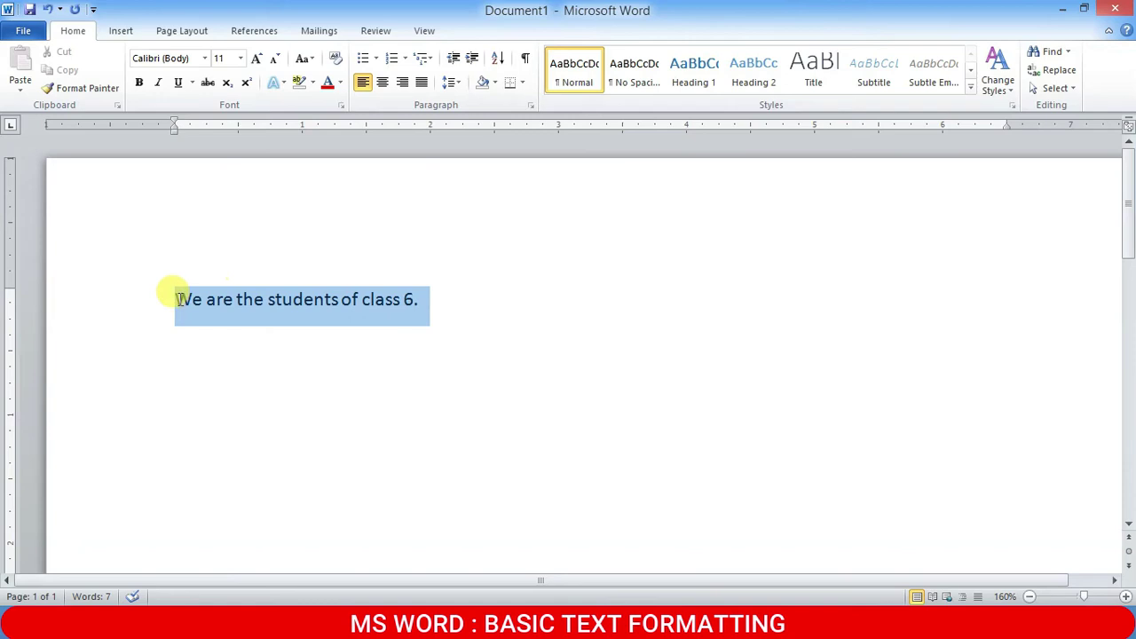
{"action": "left_click", "coordinate": [430, 297]}
{"action": "left_click_drag", "start_coordinate": [441, 294], "coordinate": [164, 293]}
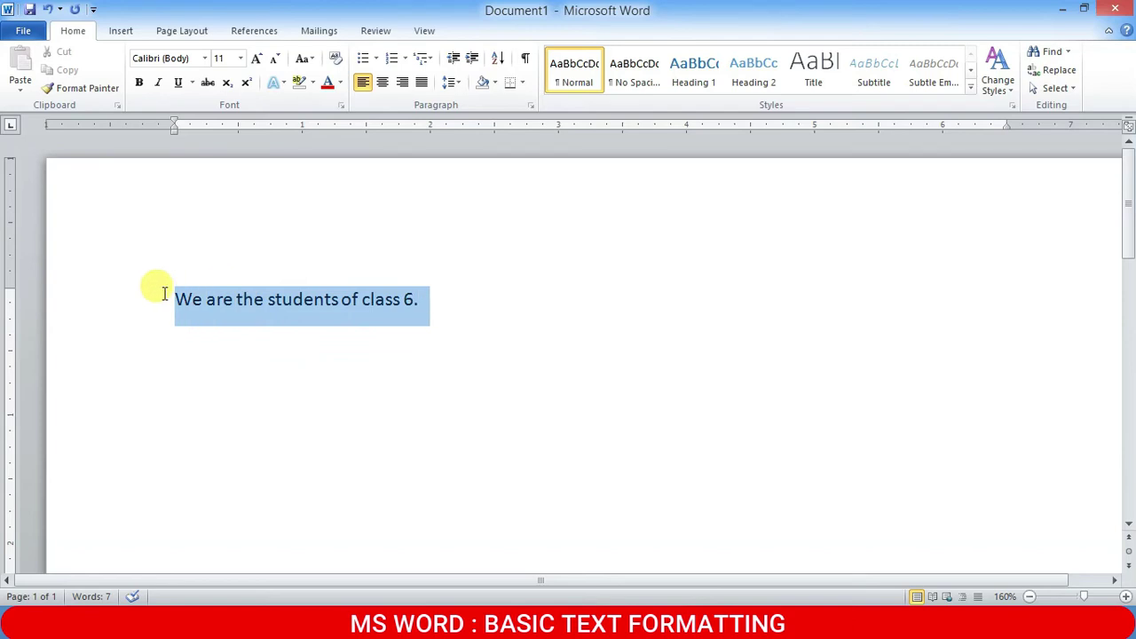
{"action": "left_click_drag", "start_coordinate": [164, 293], "coordinate": [158, 298]}
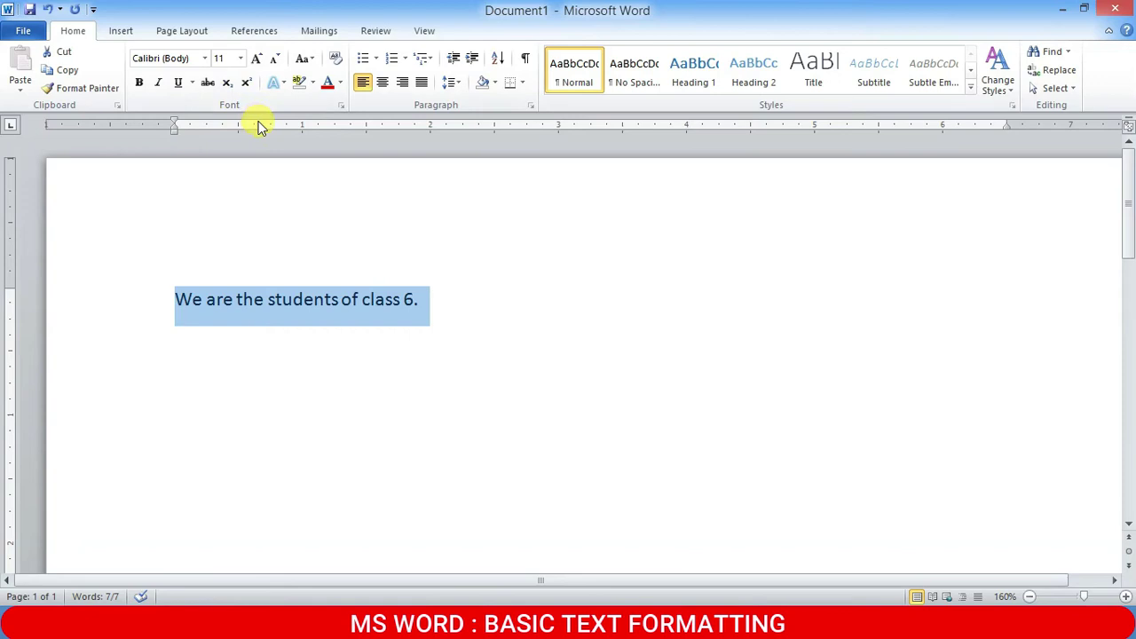
- Right-align the selected sentence
{"action": "left_click", "coordinate": [206, 56]}
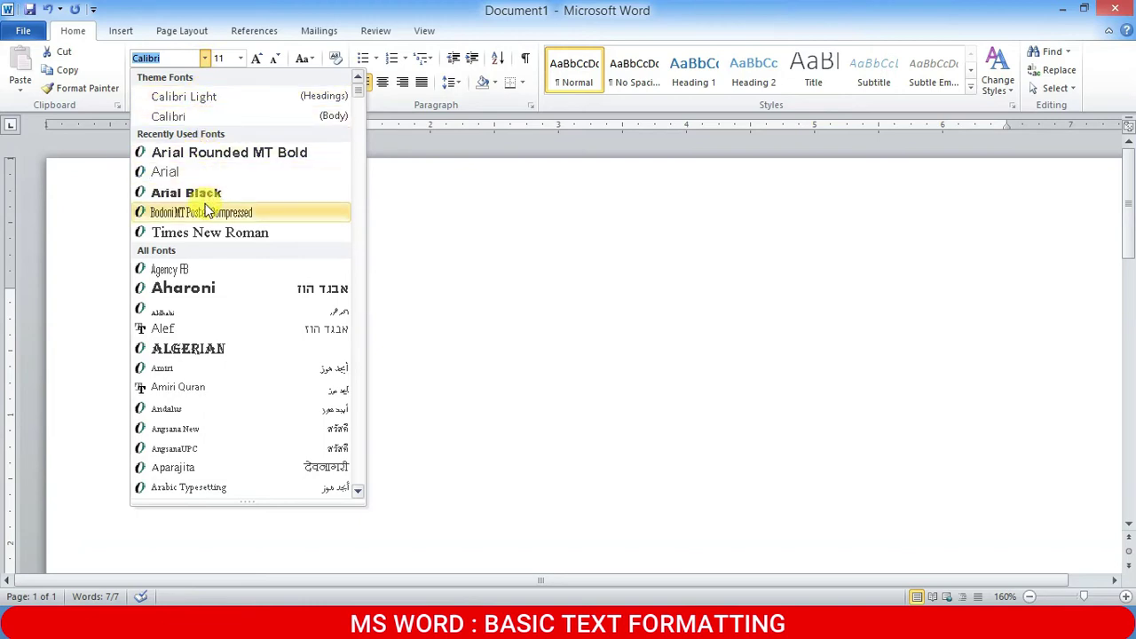
{"action": "left_click", "coordinate": [575, 312]}
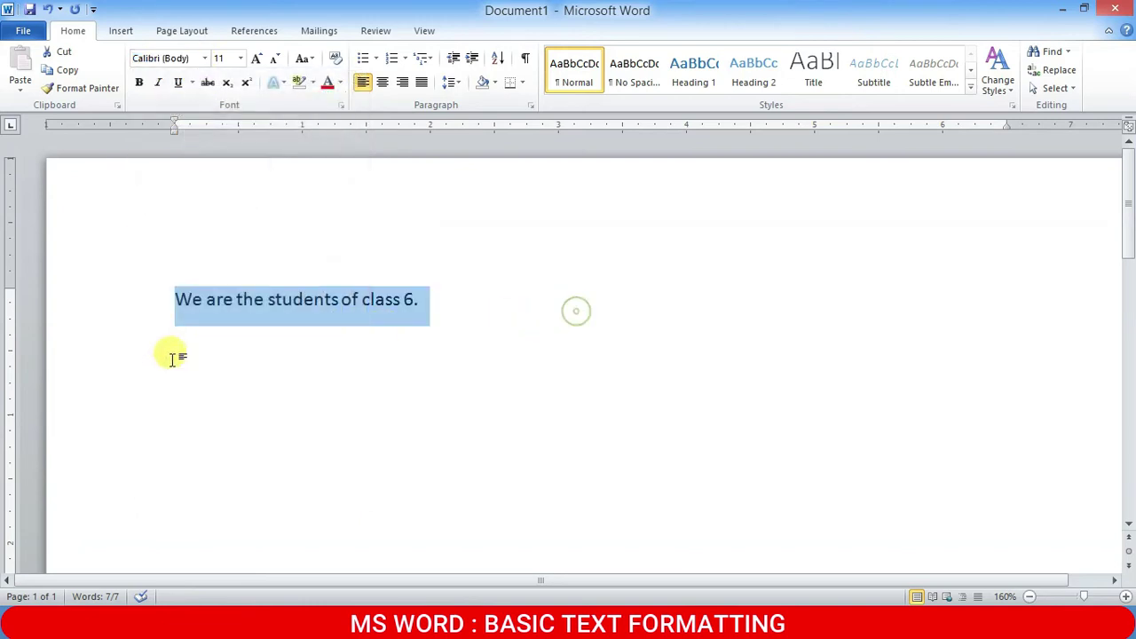
{"action": "left_click", "coordinate": [402, 82]}
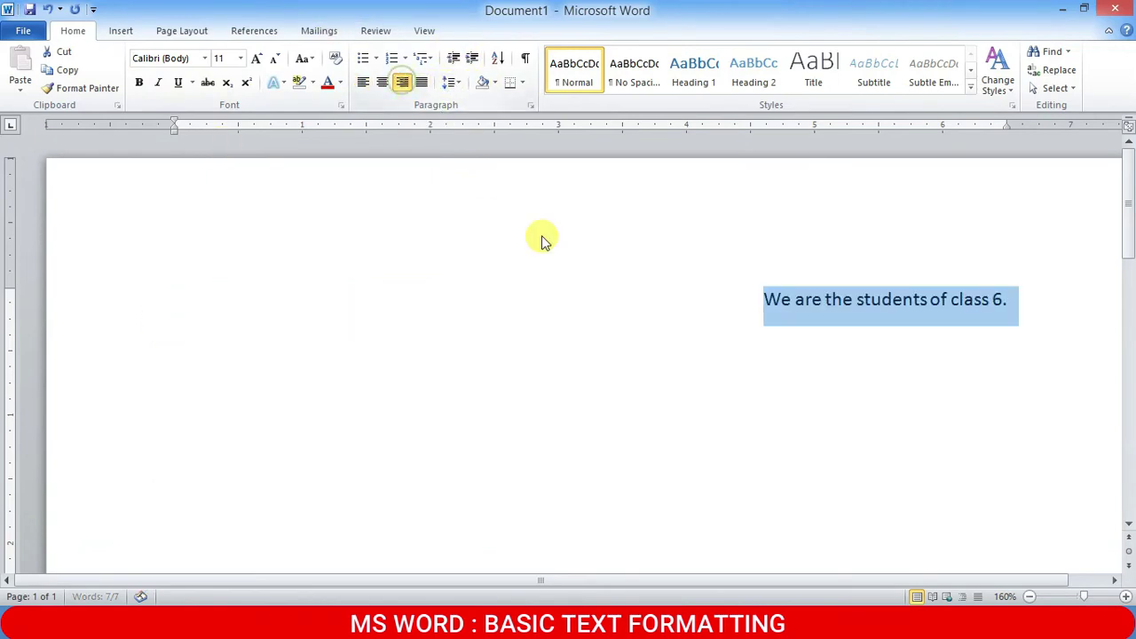
- Set the selected sentence's font size to 36
{"action": "left_click", "coordinate": [204, 57]}
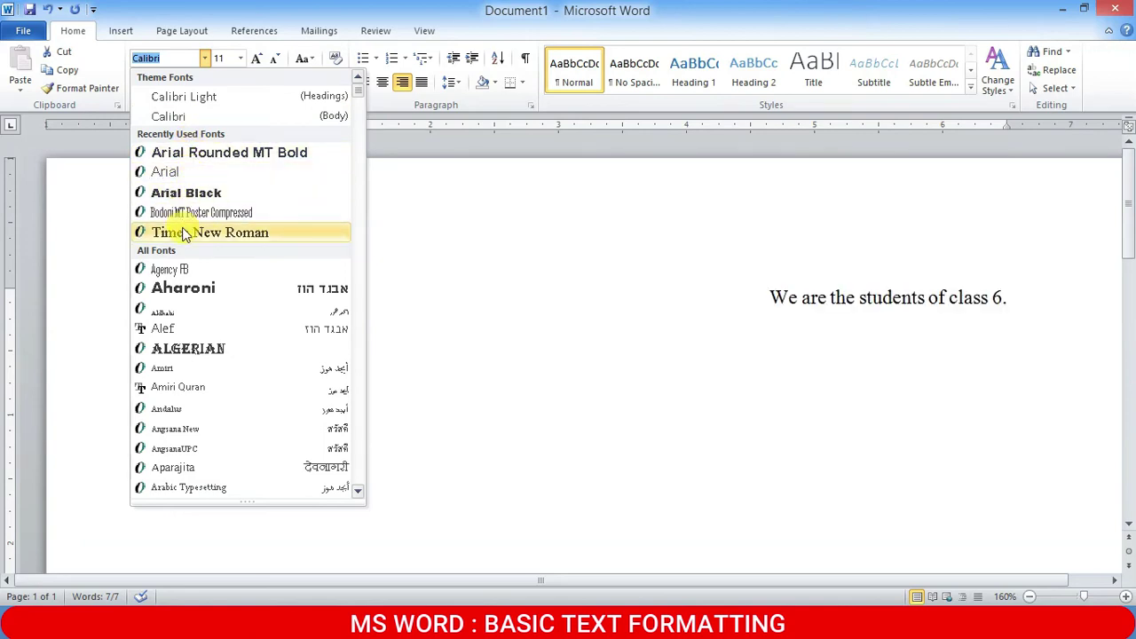
{"action": "left_click", "coordinate": [240, 58]}
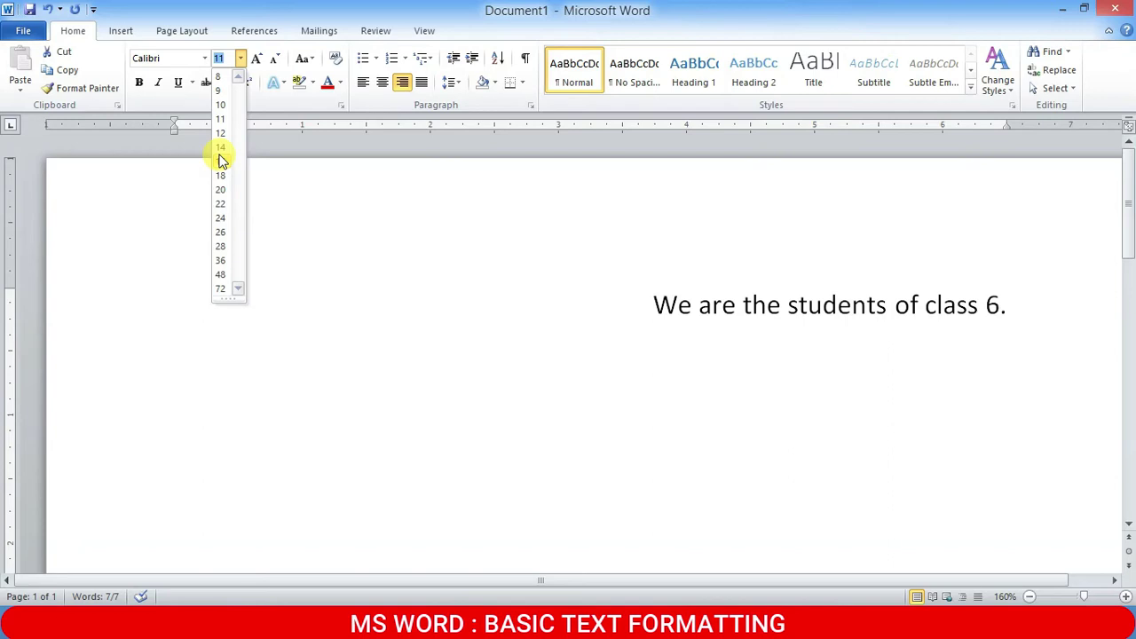
{"action": "left_click", "coordinate": [222, 260]}
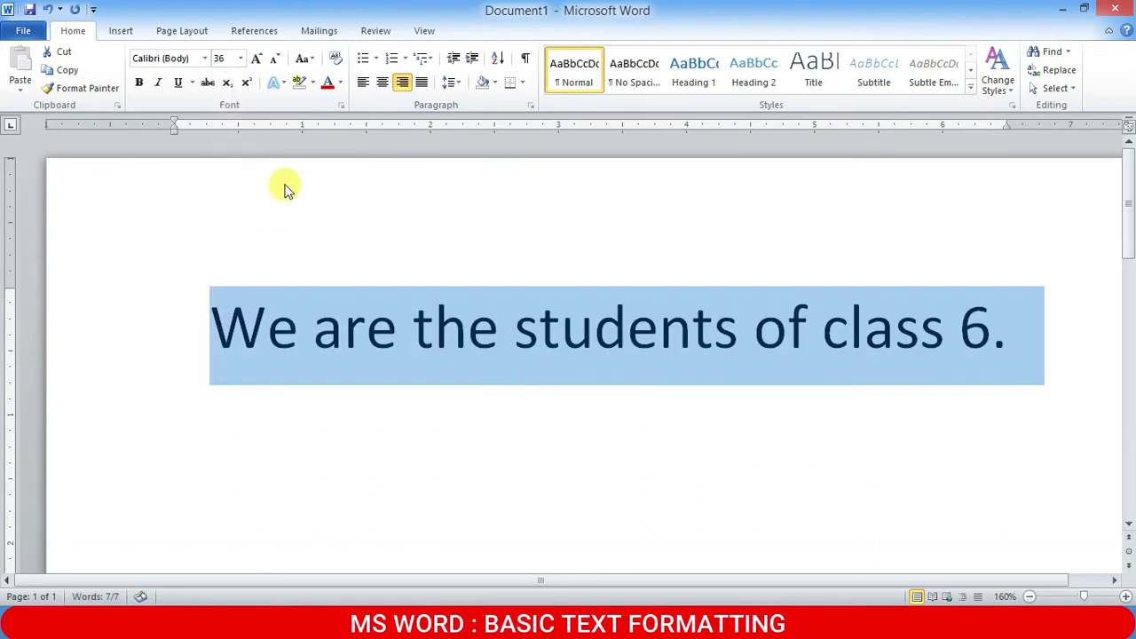
- Change the selected sentence's font to Bell MT
{"action": "left_click", "coordinate": [205, 59]}
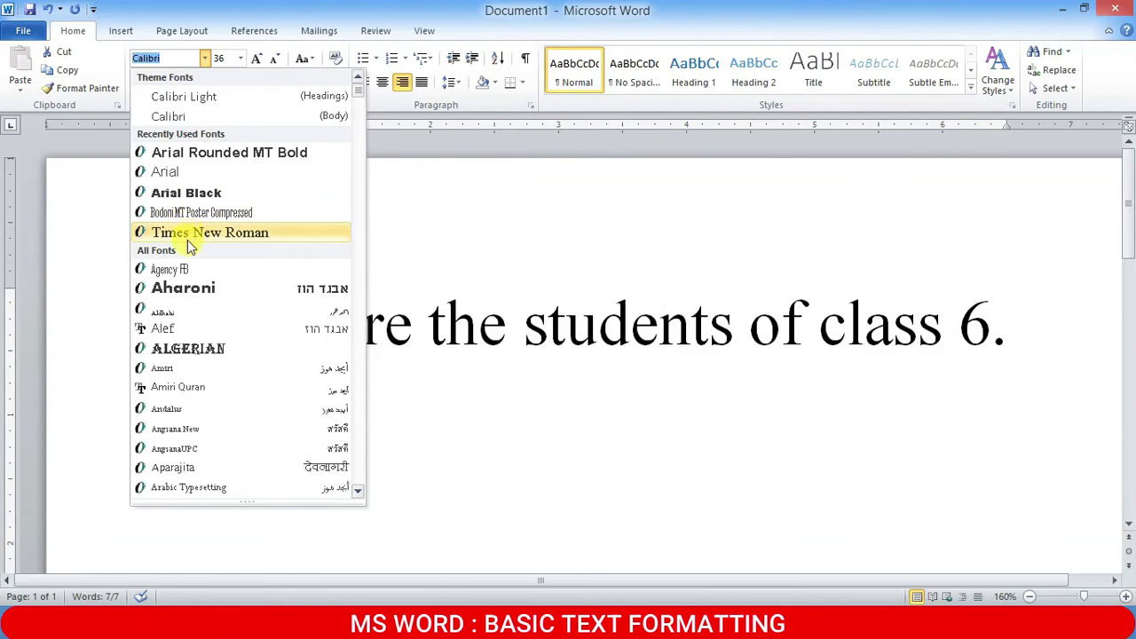
{"action": "scroll", "coordinate": [190, 265], "scroll_direction": "down", "scroll_amount": 1}
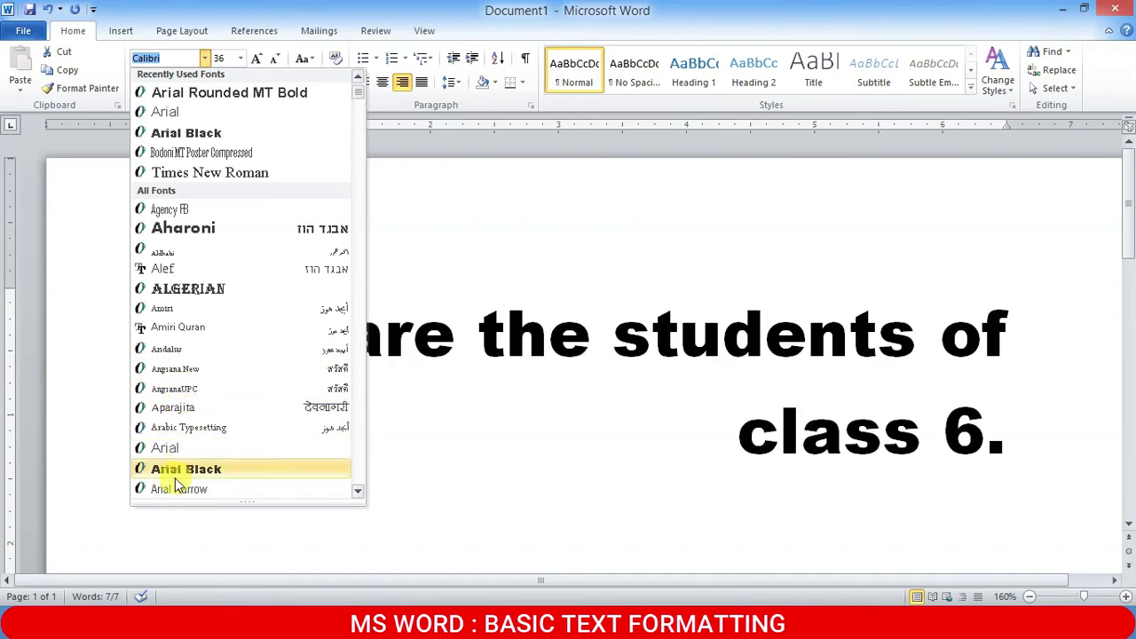
{"action": "scroll", "coordinate": [177, 484], "scroll_direction": "down", "scroll_amount": 3}
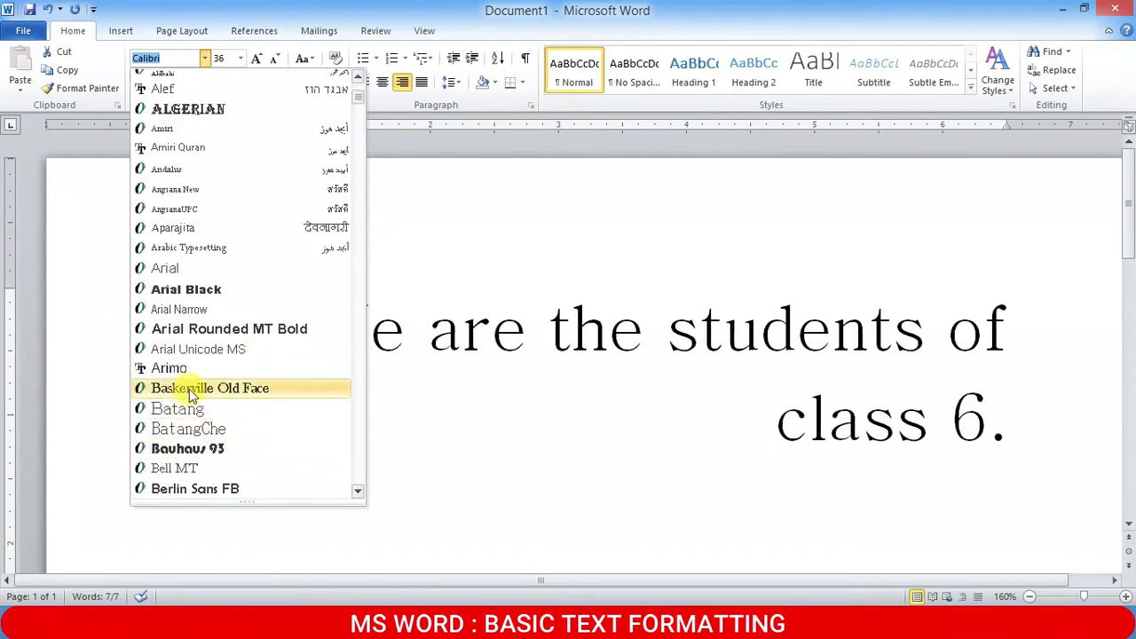
{"action": "left_click", "coordinate": [180, 476]}
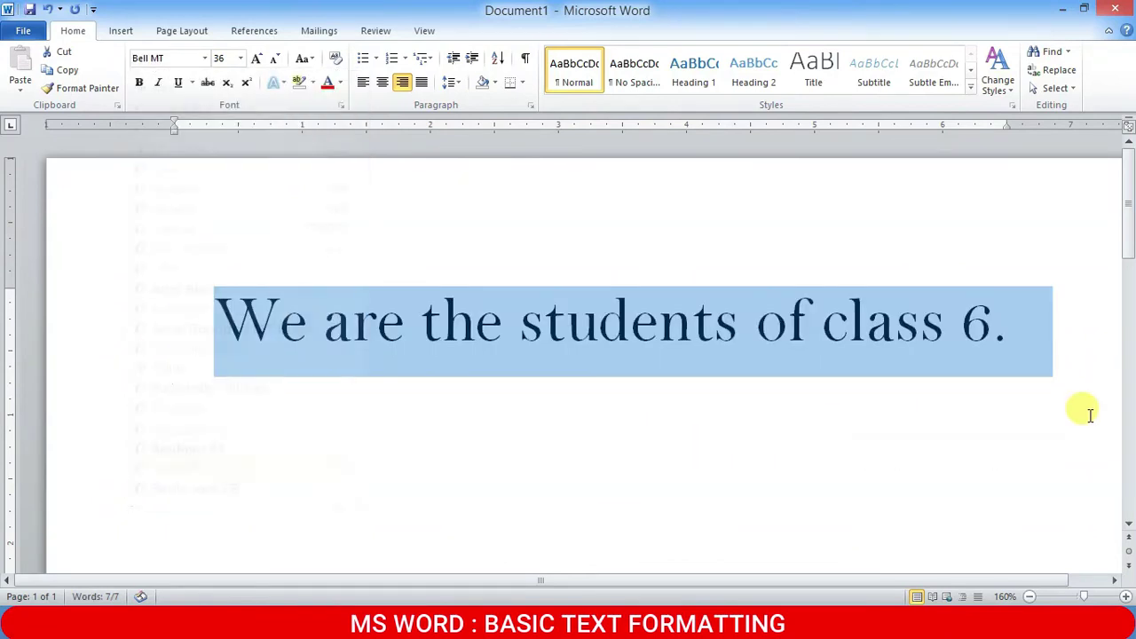
- Change the sentence's font to Impact at size 36 and clear the selection
{"action": "left_click", "coordinate": [203, 57]}
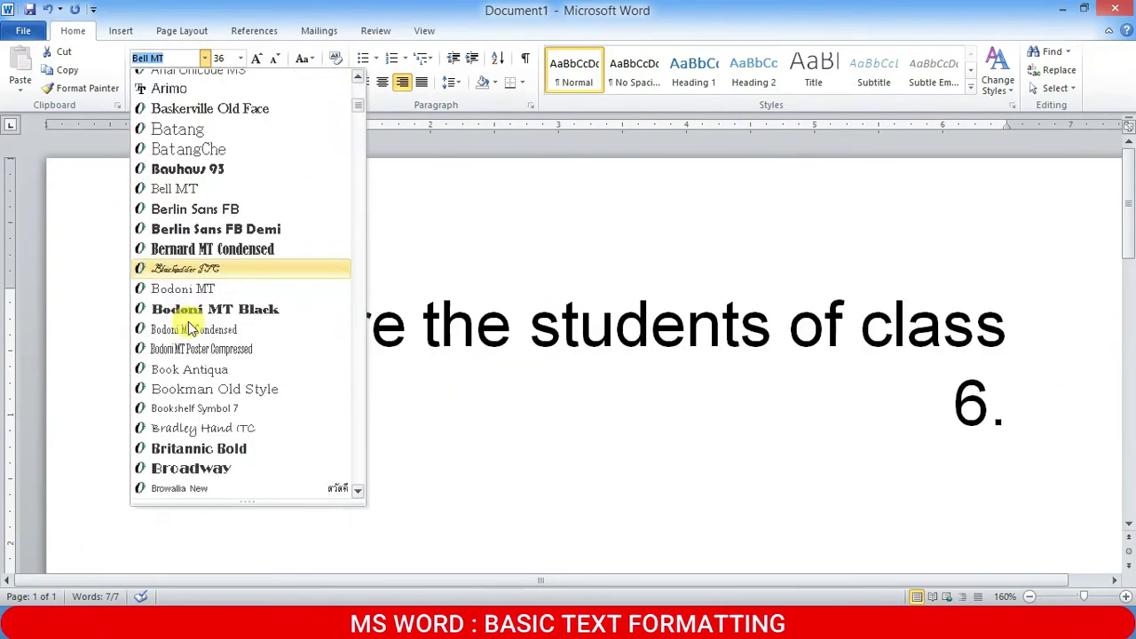
{"action": "scroll", "coordinate": [189, 328], "scroll_direction": "down", "scroll_amount": 20}
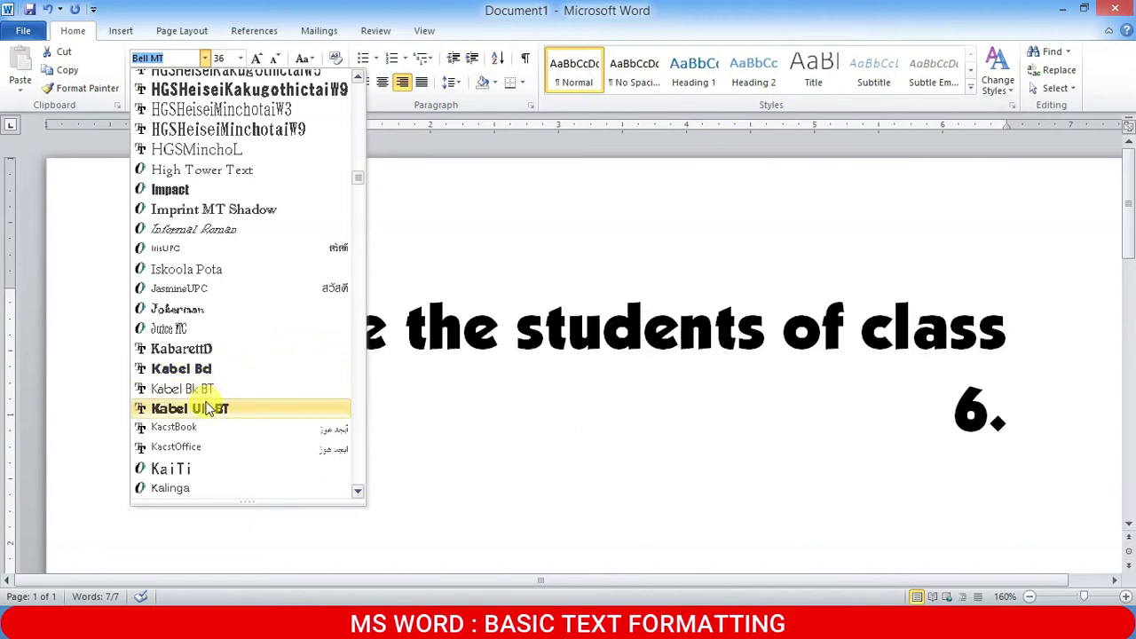
{"action": "left_click", "coordinate": [193, 202]}
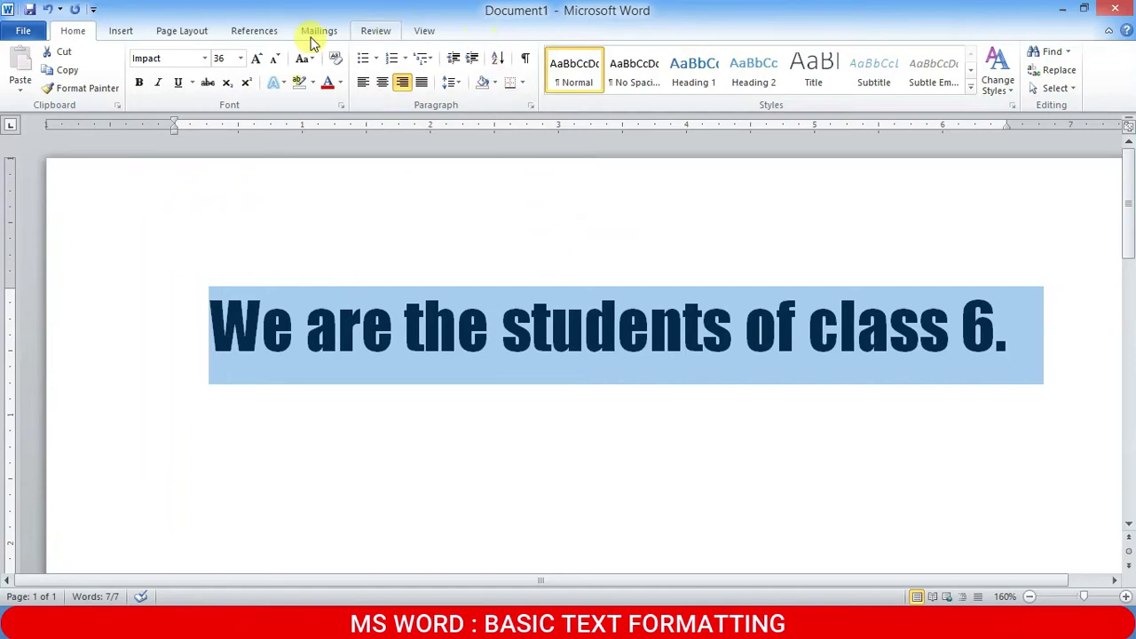
{"action": "left_click", "coordinate": [240, 59]}
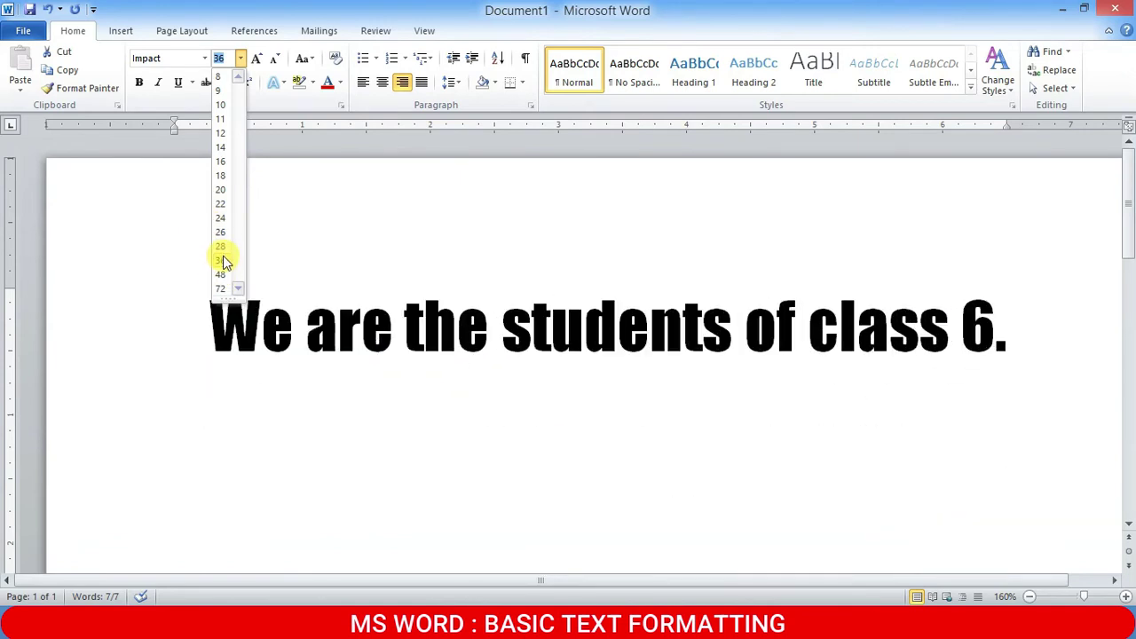
{"action": "left_click", "coordinate": [224, 262]}
{"action": "left_click", "coordinate": [356, 319]}
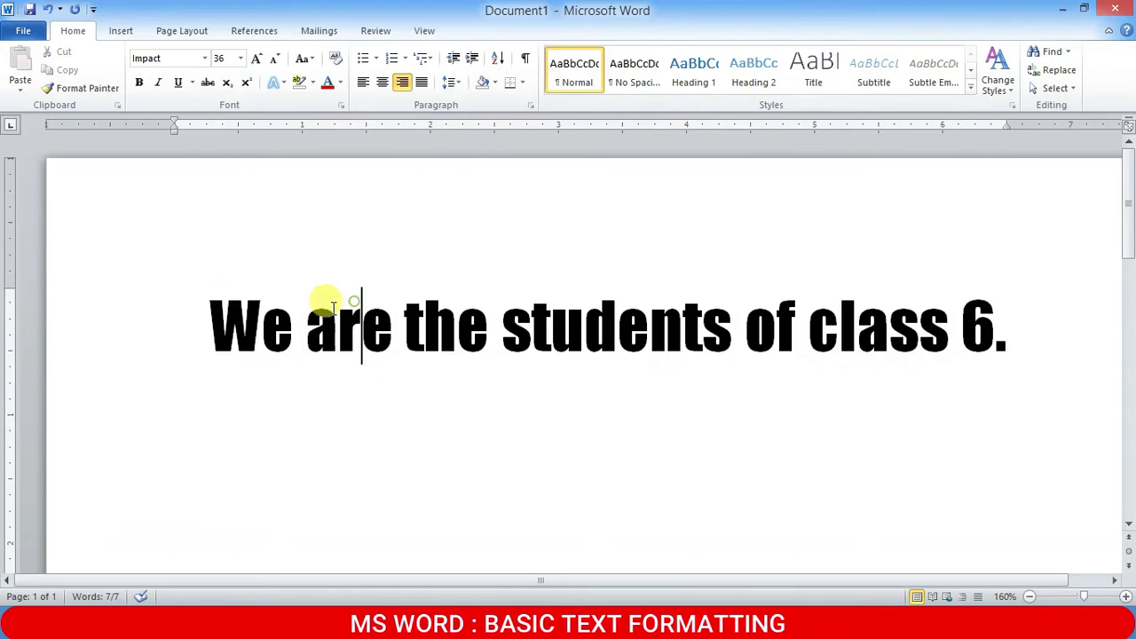
- Select the whole sentence and set its font color to the standard Red
{"action": "left_click_drag", "start_coordinate": [210, 311], "coordinate": [1012, 304]}
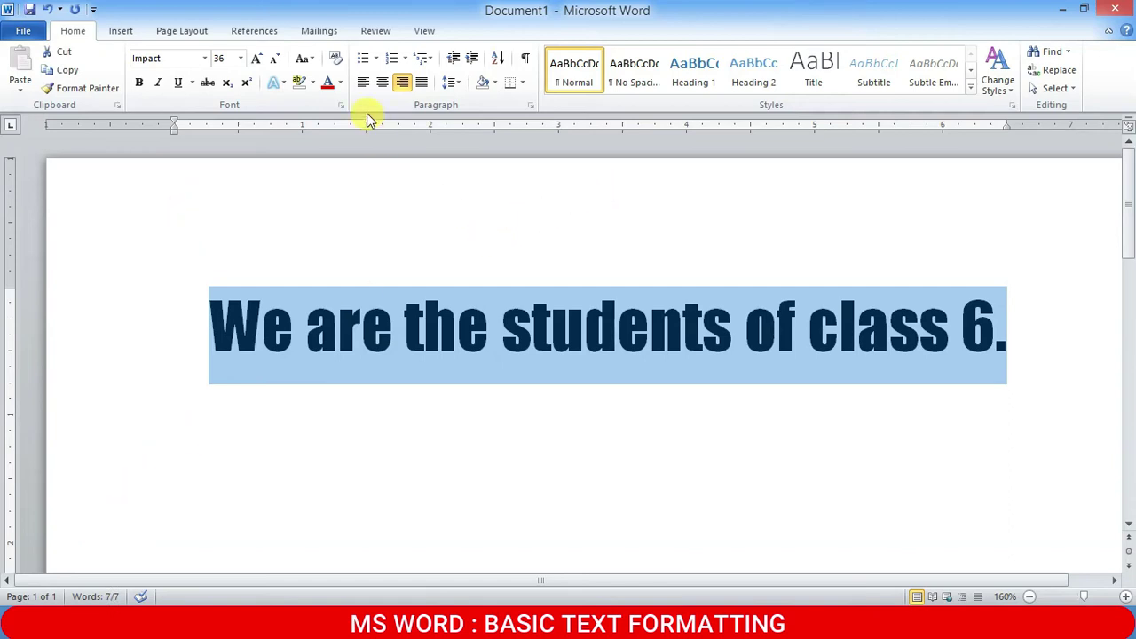
{"action": "left_click", "coordinate": [342, 82]}
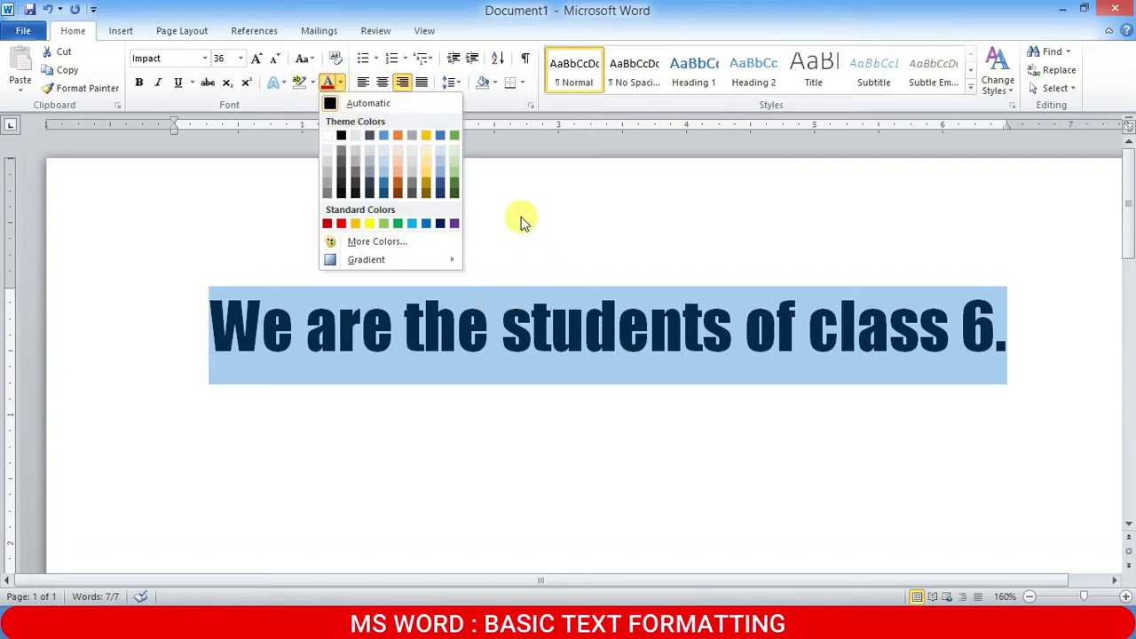
{"action": "left_click", "coordinate": [340, 82]}
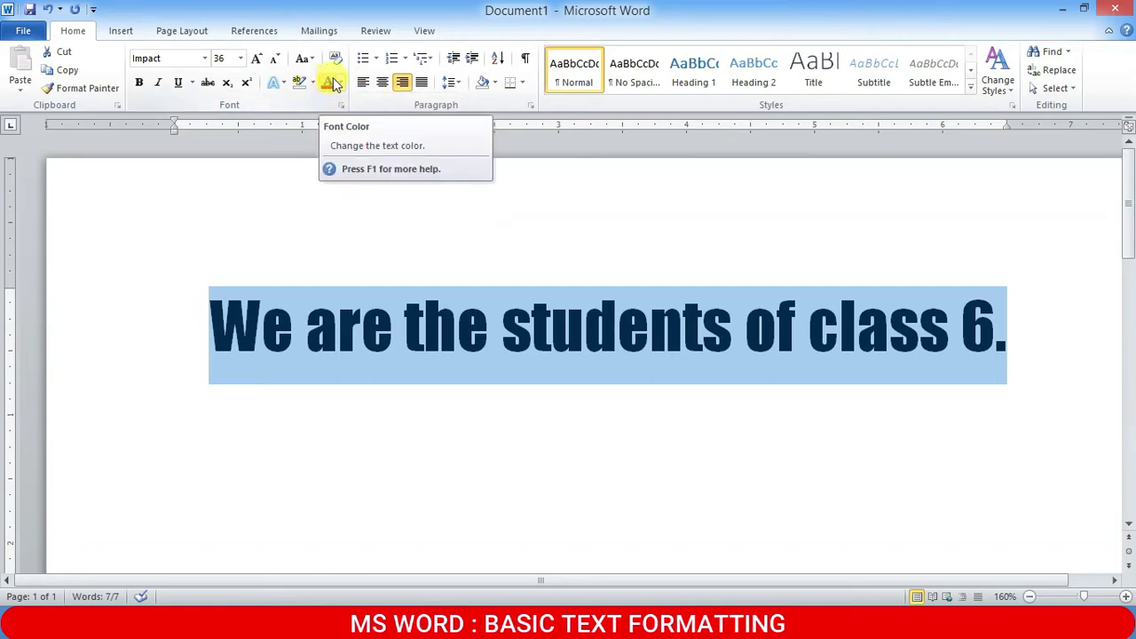
{"action": "left_click", "coordinate": [341, 83]}
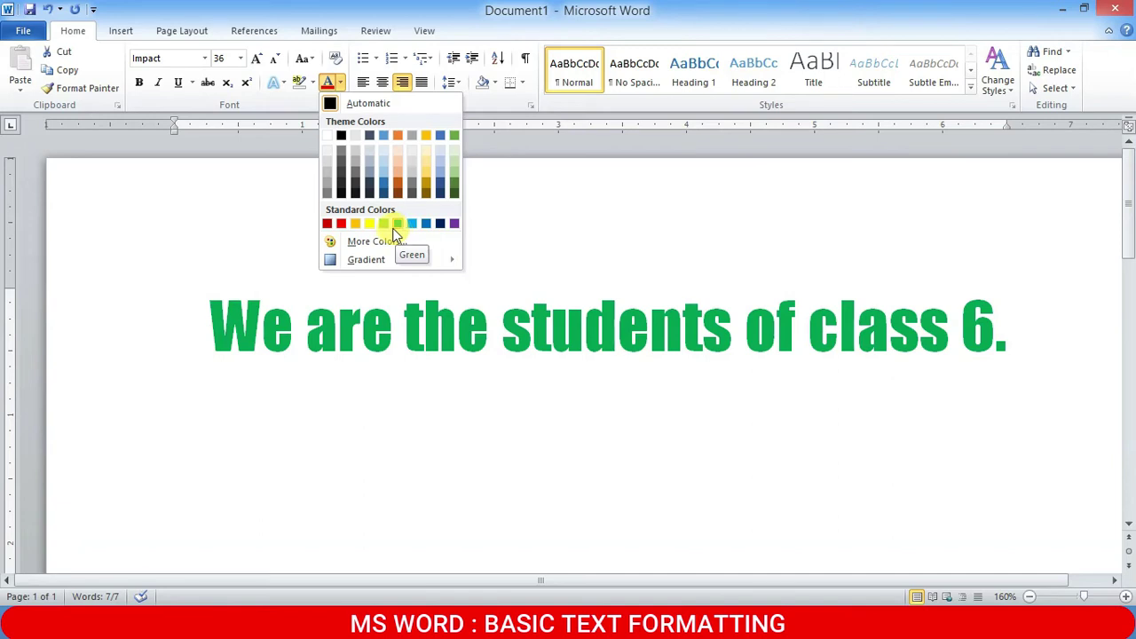
{"action": "left_click", "coordinate": [343, 223]}
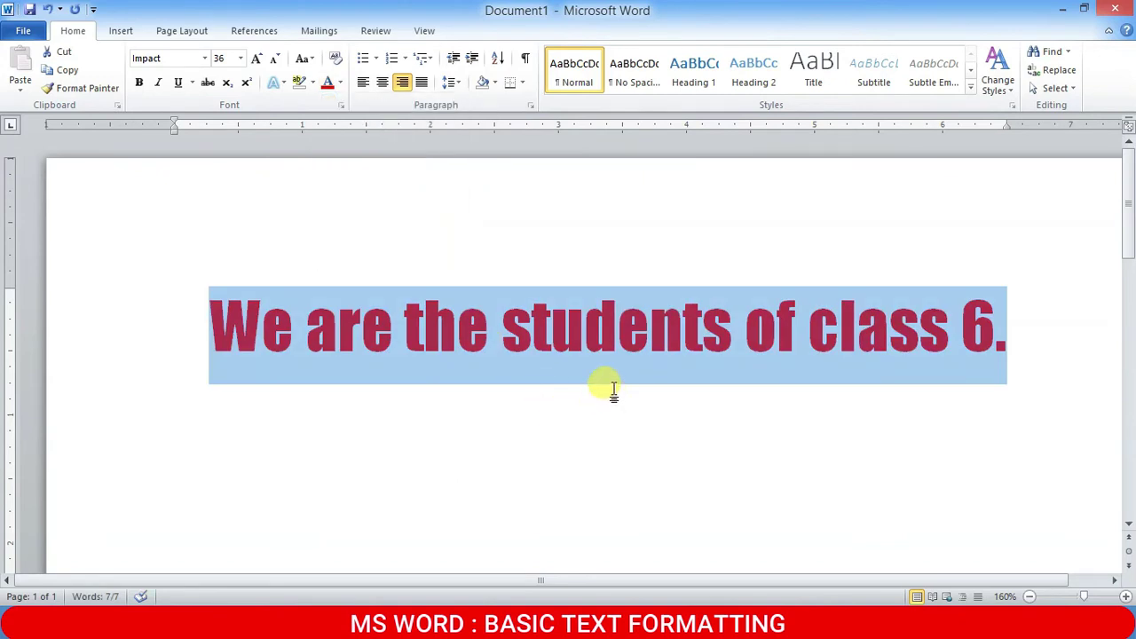
- Reselect the whole sentence and toggle bold on and off to compare the effect at a larger zoom
{"action": "left_click", "coordinate": [615, 330]}
{"action": "left_click_drag", "start_coordinate": [217, 324], "coordinate": [1030, 312]}
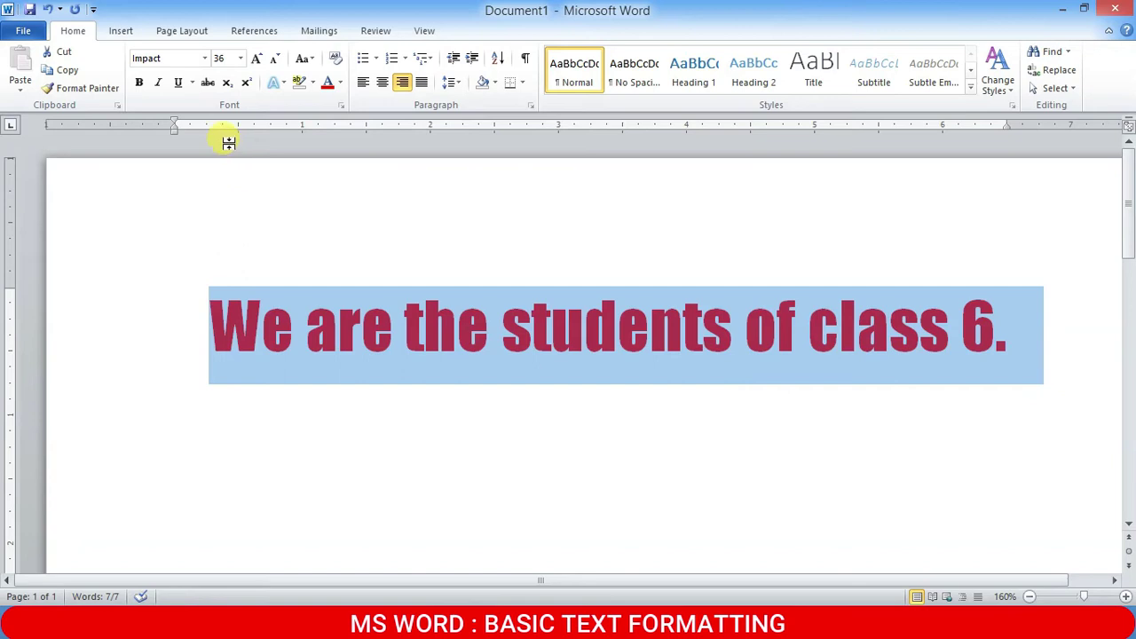
{"action": "left_click", "coordinate": [145, 80]}
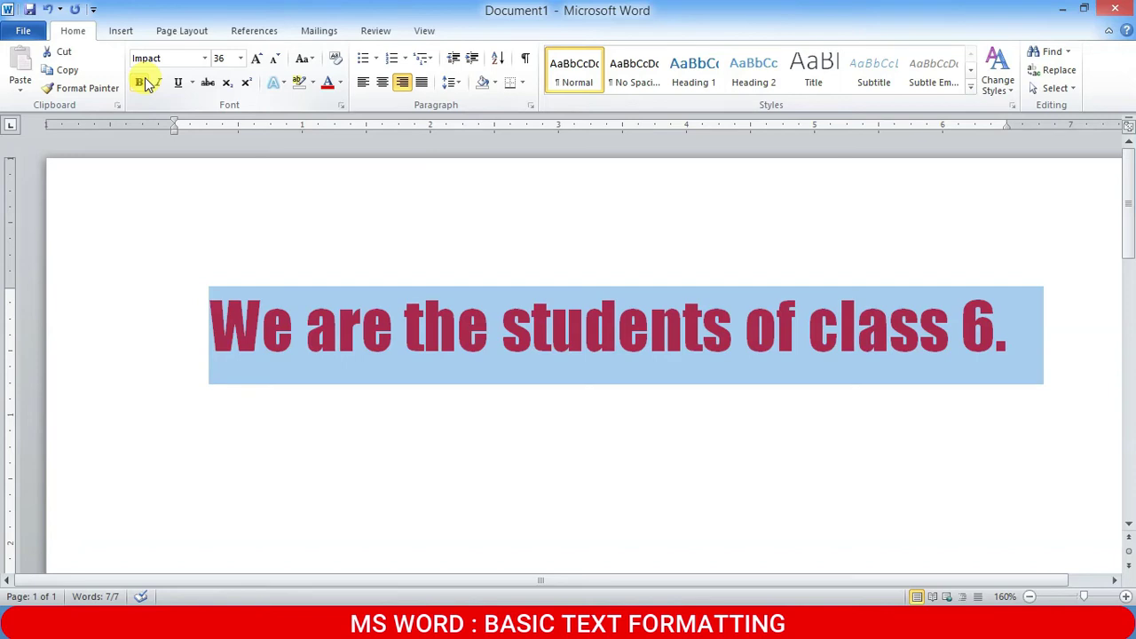
{"action": "left_click", "coordinate": [144, 81]}
{"action": "left_click", "coordinate": [145, 80]}
{"action": "scroll", "coordinate": [419, 341], "scroll_direction": "up", "scroll_amount": 6}
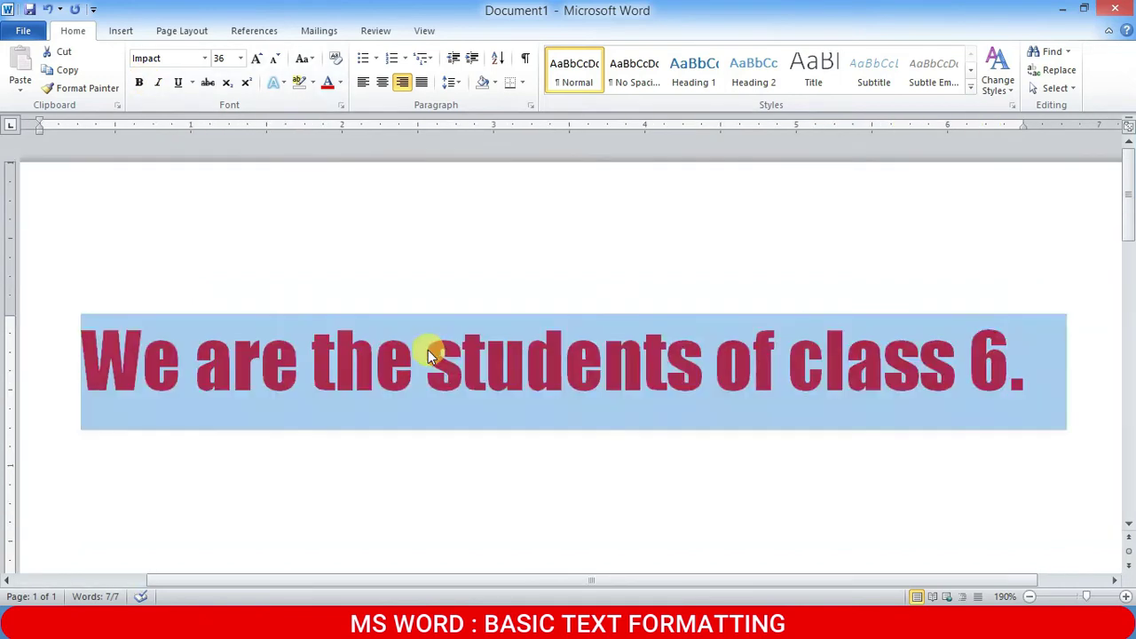
{"action": "left_click", "coordinate": [142, 84]}
{"action": "left_click", "coordinate": [142, 85]}
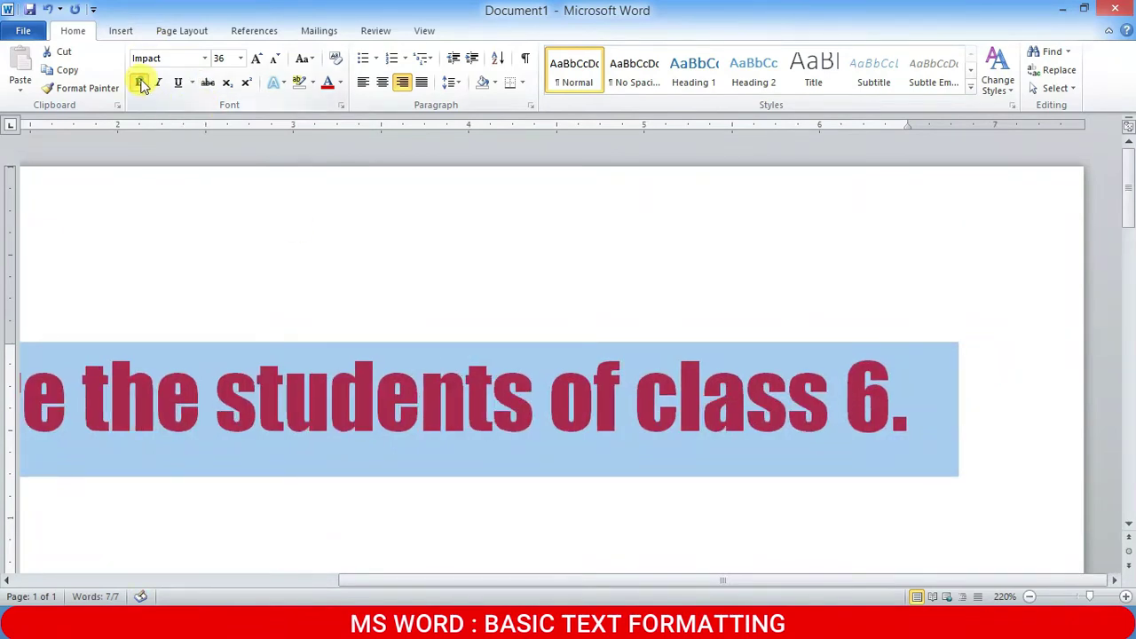
- Toggle bold on the selected sentence to compare the effect, leave it bold and clear the selection
{"action": "left_click", "coordinate": [142, 84]}
{"action": "left_click", "coordinate": [142, 84]}
{"action": "left_click", "coordinate": [142, 85]}
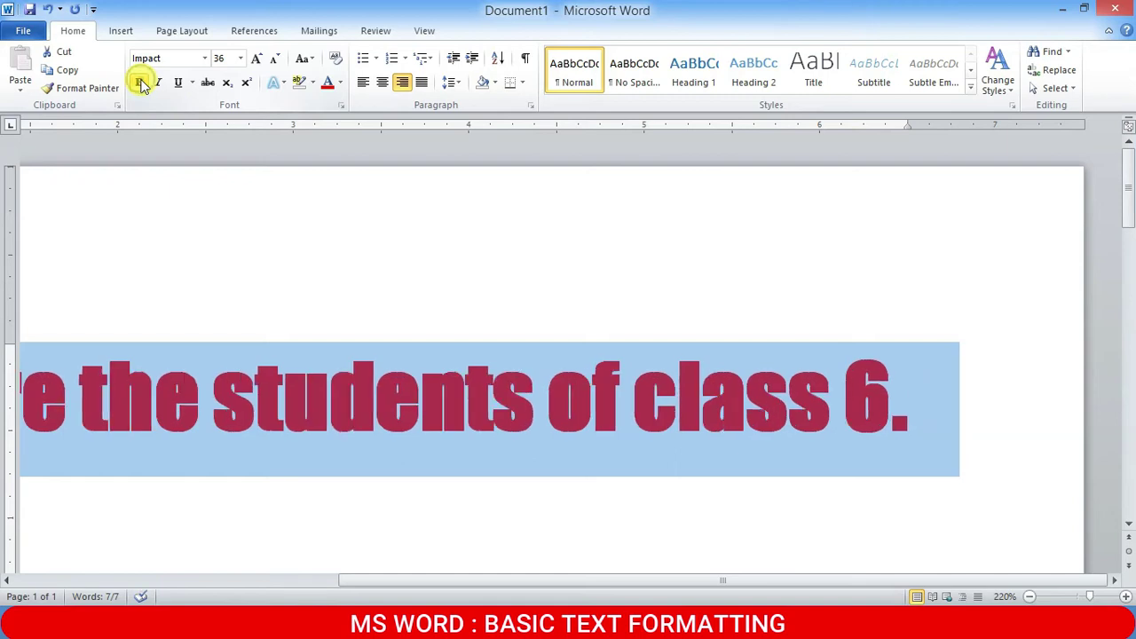
{"action": "left_click", "coordinate": [142, 84]}
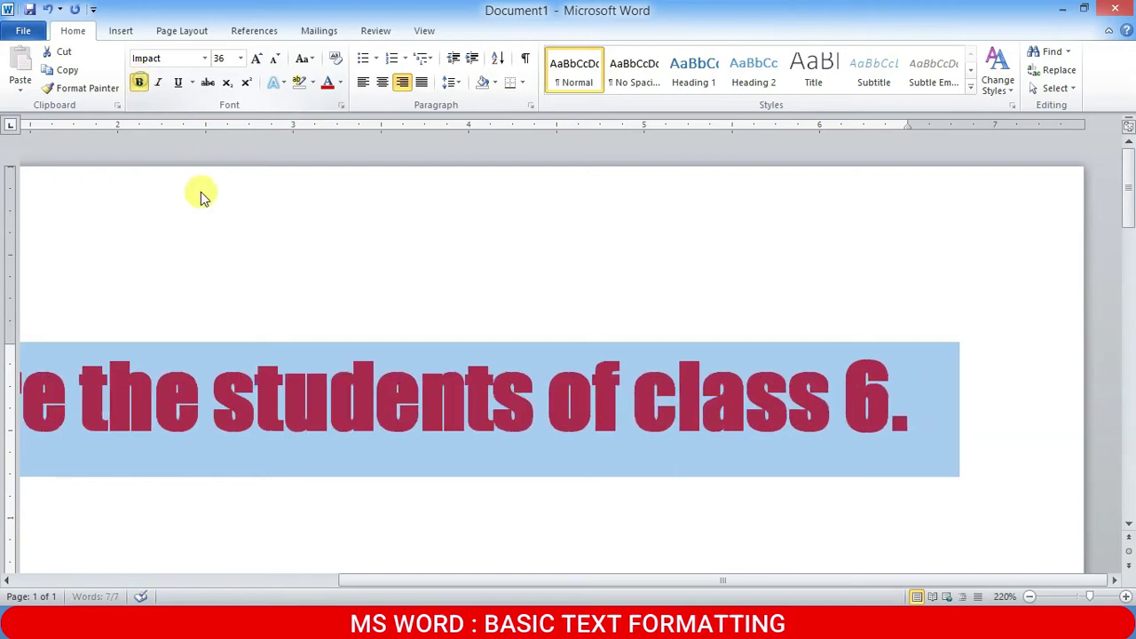
{"action": "left_click", "coordinate": [264, 189]}
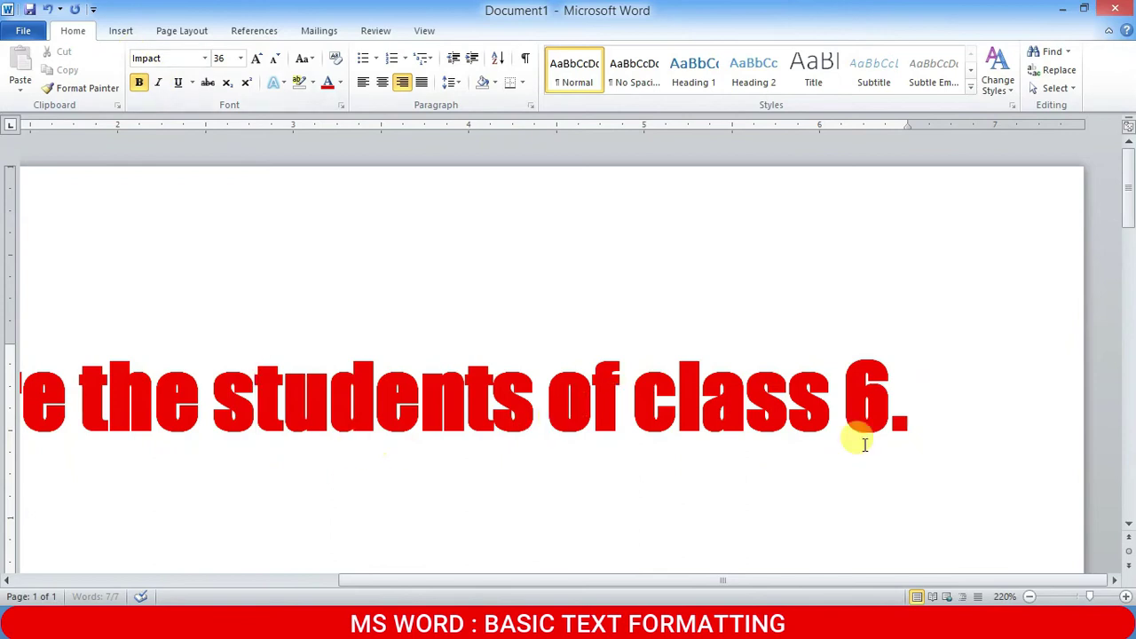
- Select the whole sentence, apply italic and underline to it, and clear the selection
{"action": "scroll", "coordinate": [875, 381], "scroll_direction": "down", "scroll_amount": 3}
{"action": "left_click_drag", "start_coordinate": [1014, 371], "coordinate": [97, 363]}
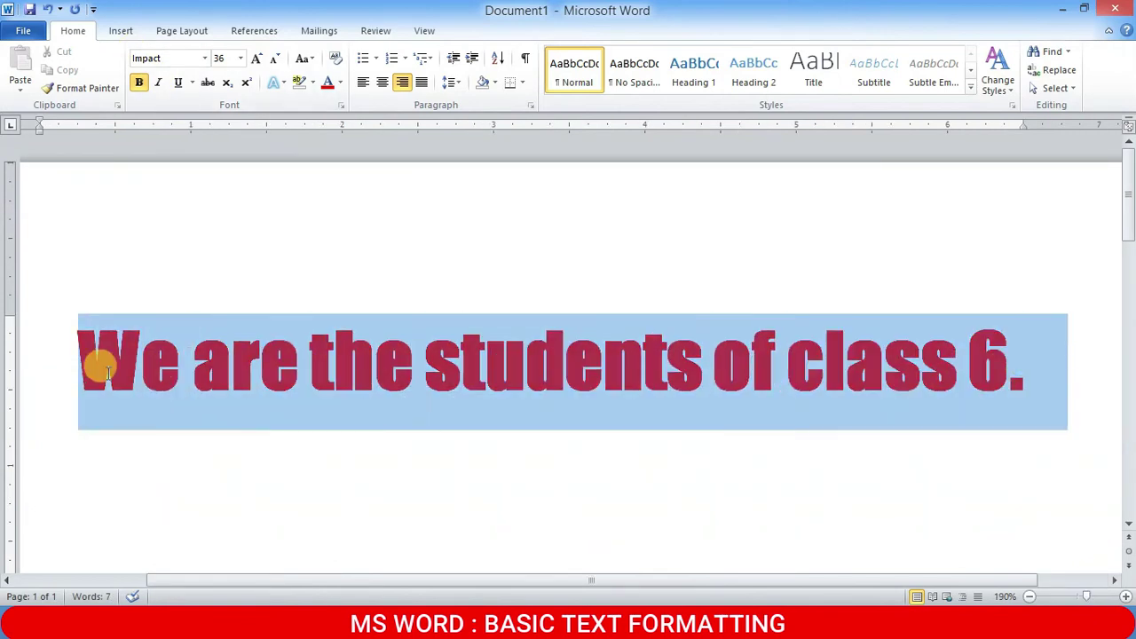
{"action": "left_click", "coordinate": [159, 81]}
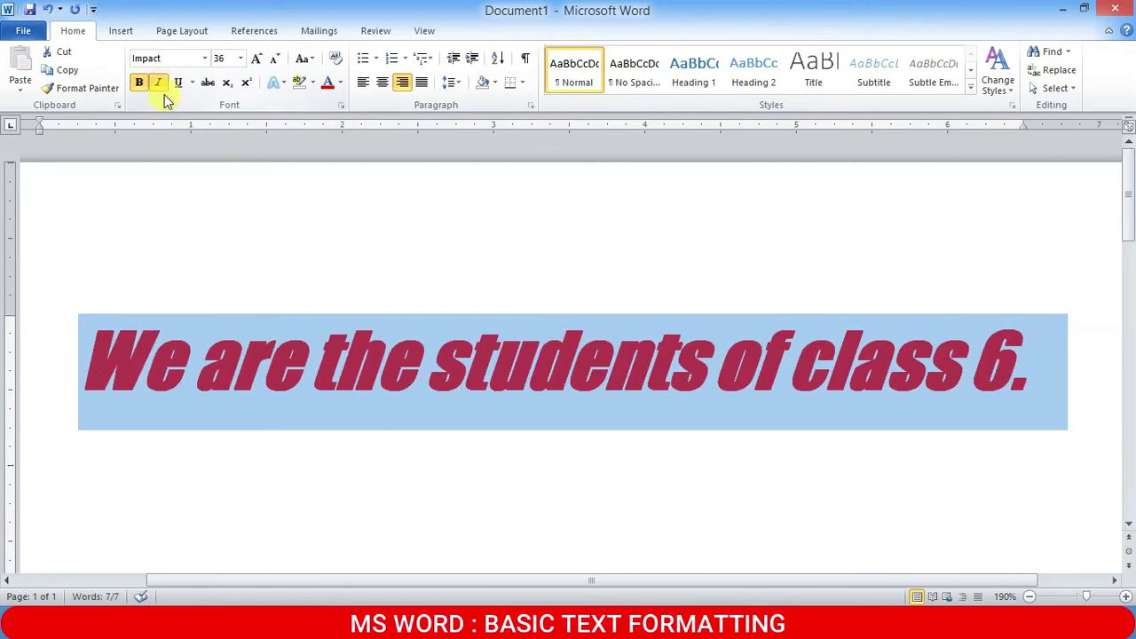
{"action": "left_click", "coordinate": [177, 85]}
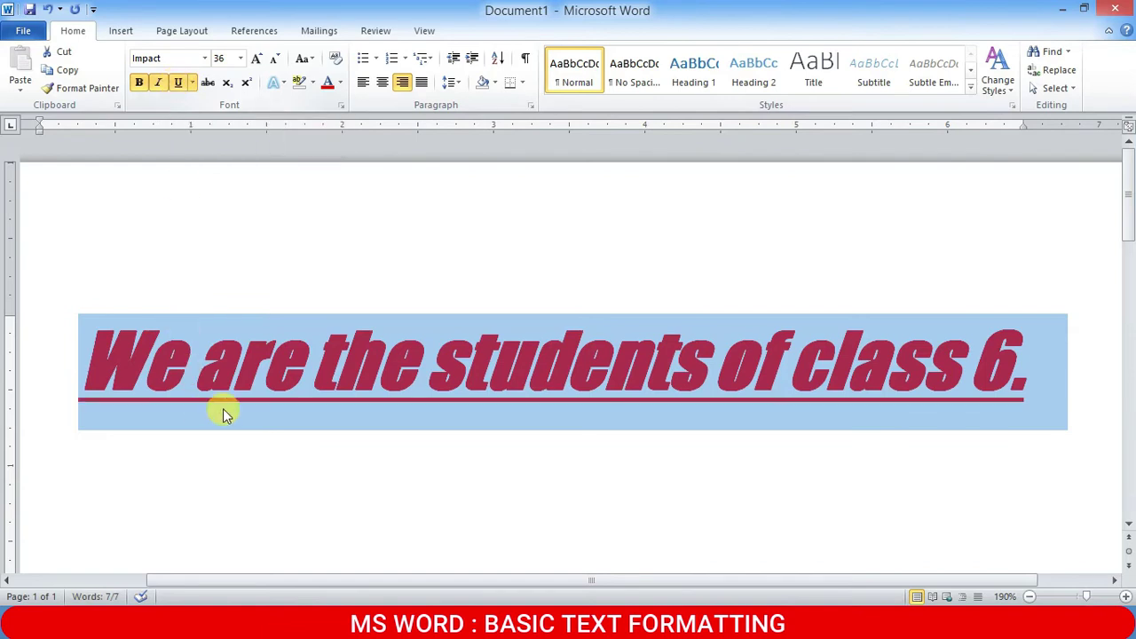
{"action": "left_click", "coordinate": [297, 364]}
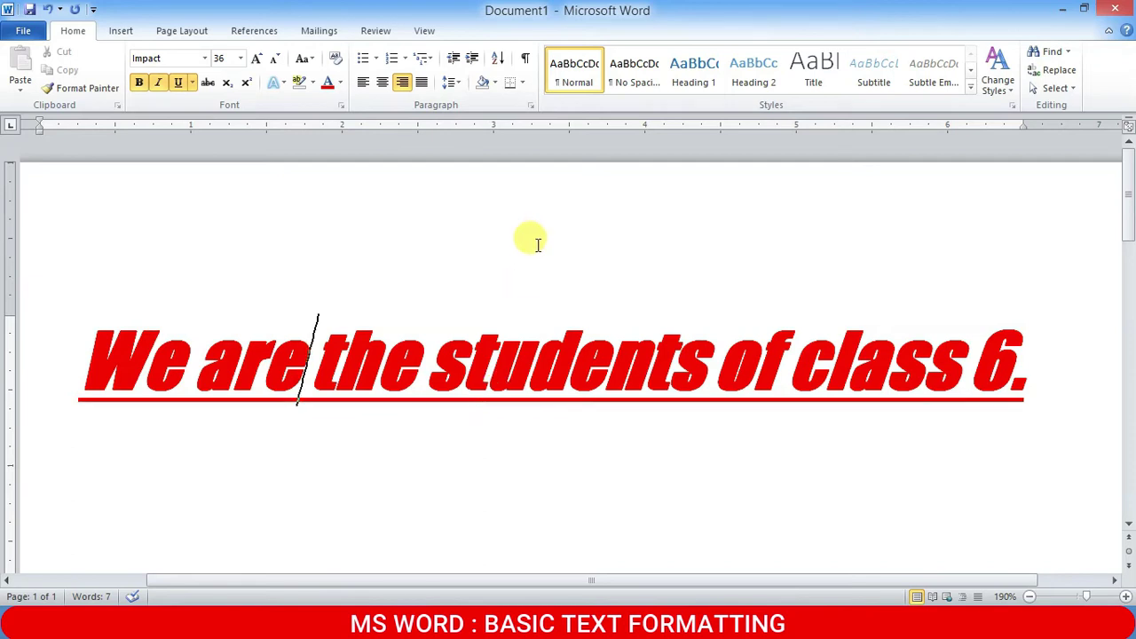
- Reselect the whole sentence and review the available fonts, font sizes and font colors without changing them
{"action": "left_click_drag", "start_coordinate": [53, 366], "coordinate": [1025, 367]}
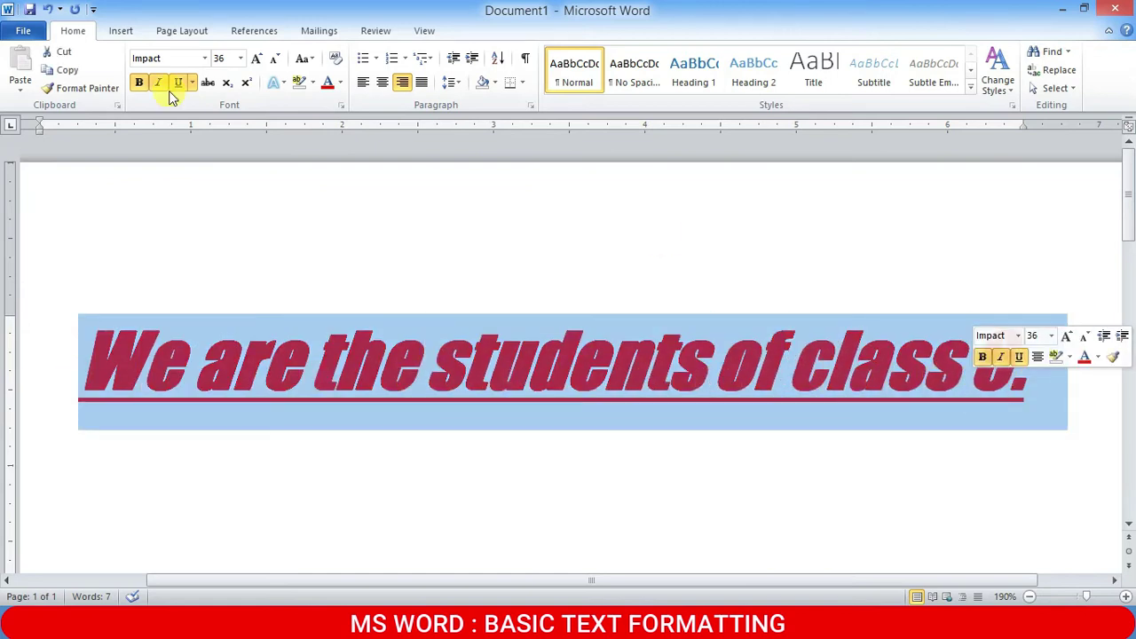
{"action": "left_click", "coordinate": [206, 57]}
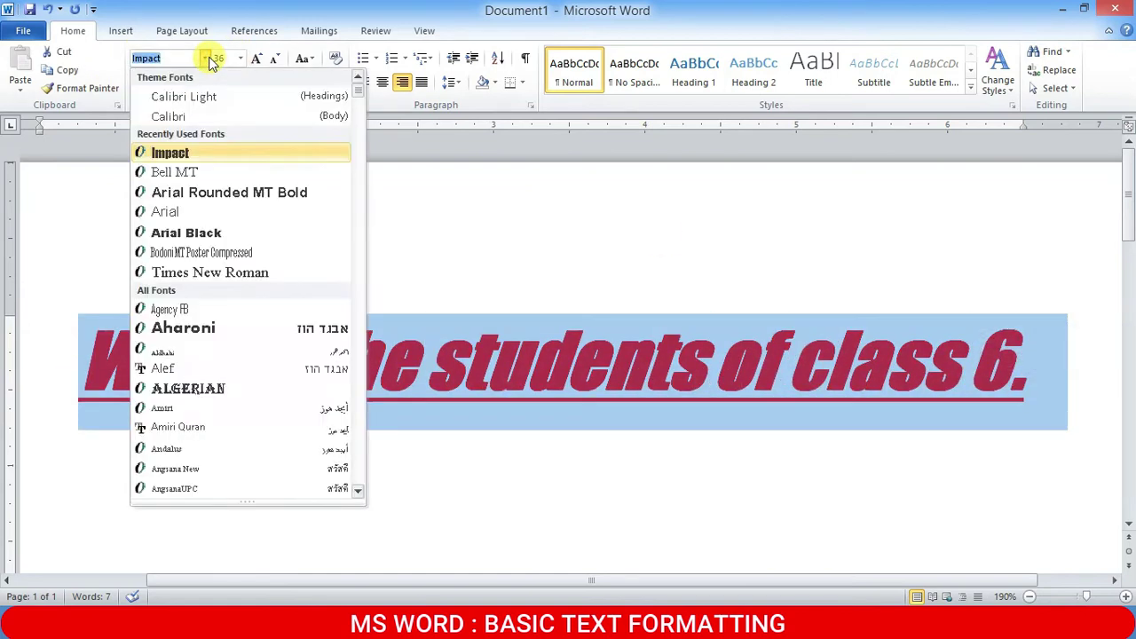
{"action": "left_click", "coordinate": [241, 58]}
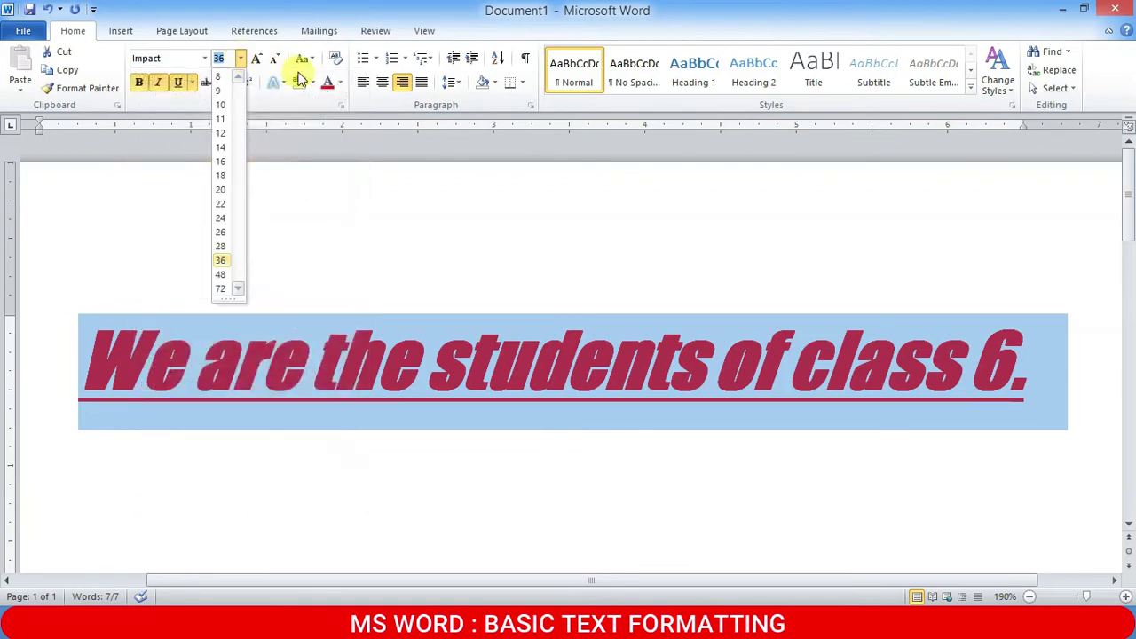
{"action": "left_click", "coordinate": [341, 84]}
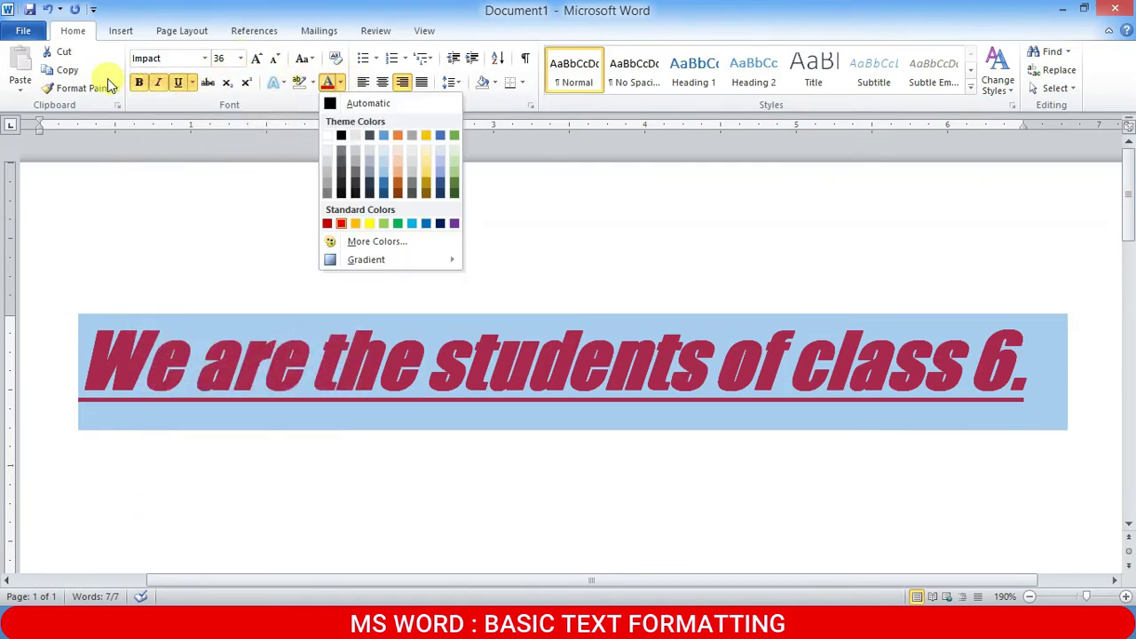
- Toggle italic off and back on for the selected sentence, keeping it bold and underlined, and clear the selection
{"action": "left_click", "coordinate": [140, 82]}
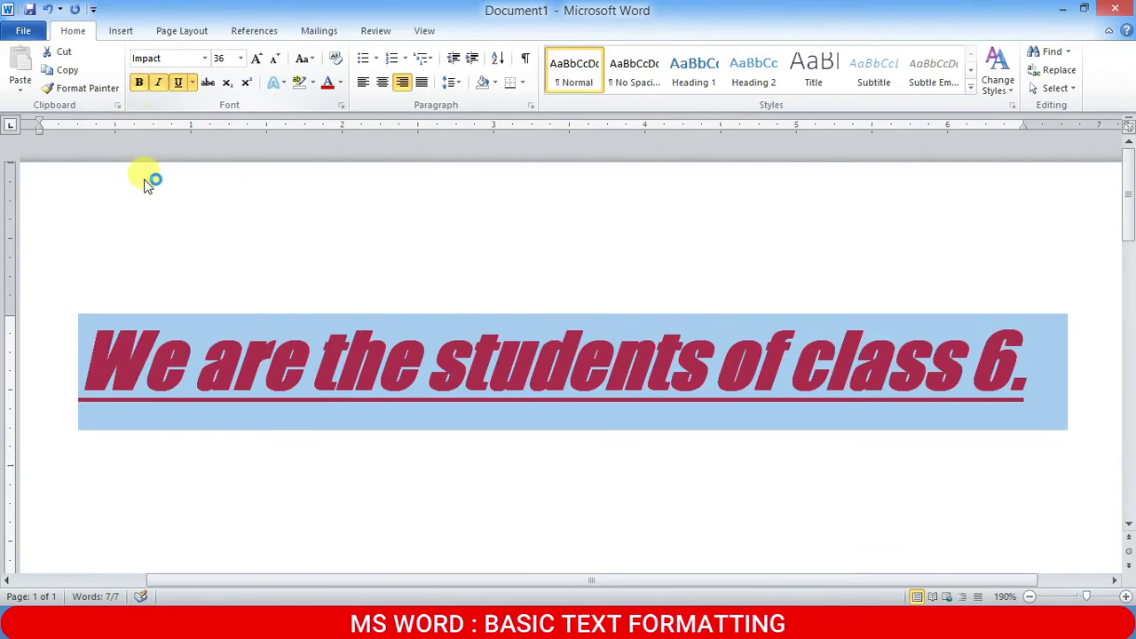
{"action": "left_click", "coordinate": [157, 82]}
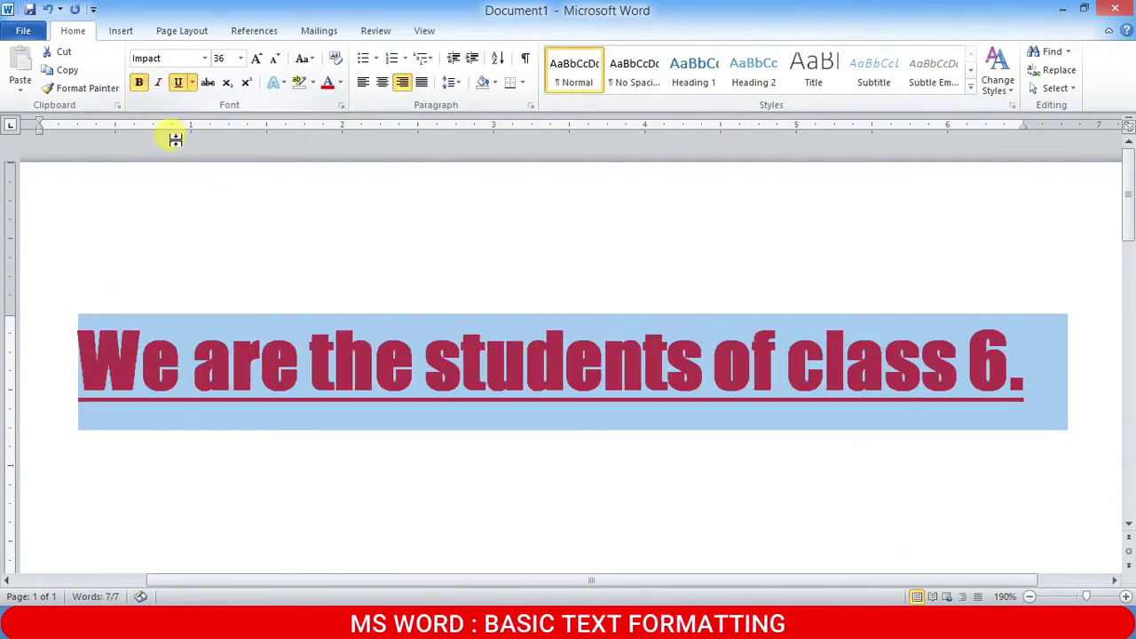
{"action": "left_click", "coordinate": [139, 83]}
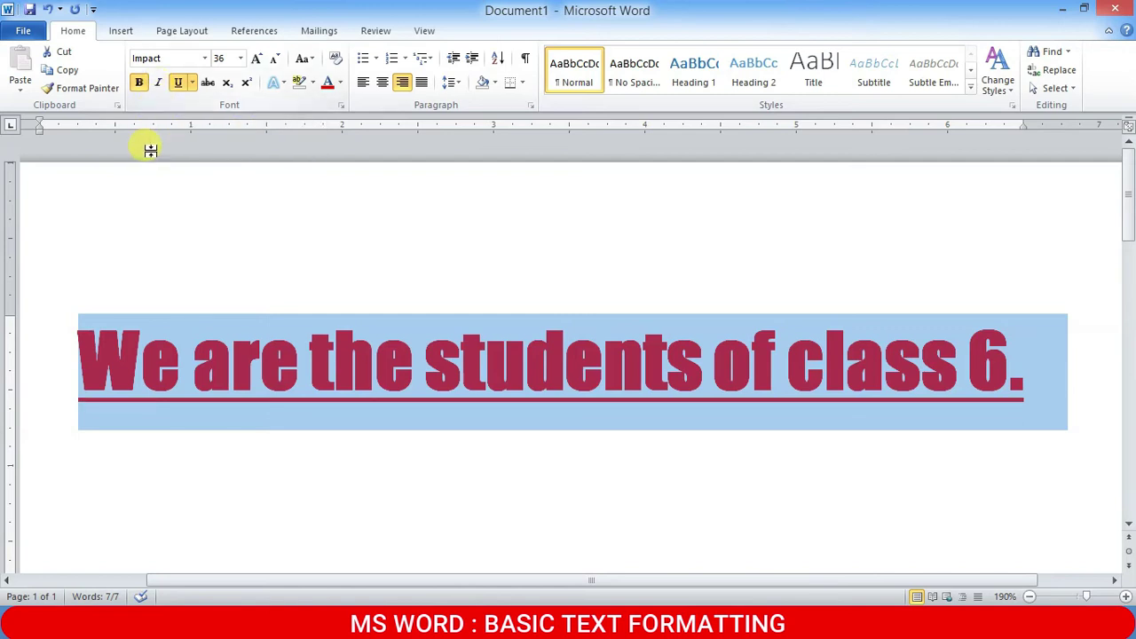
{"action": "left_click", "coordinate": [161, 84]}
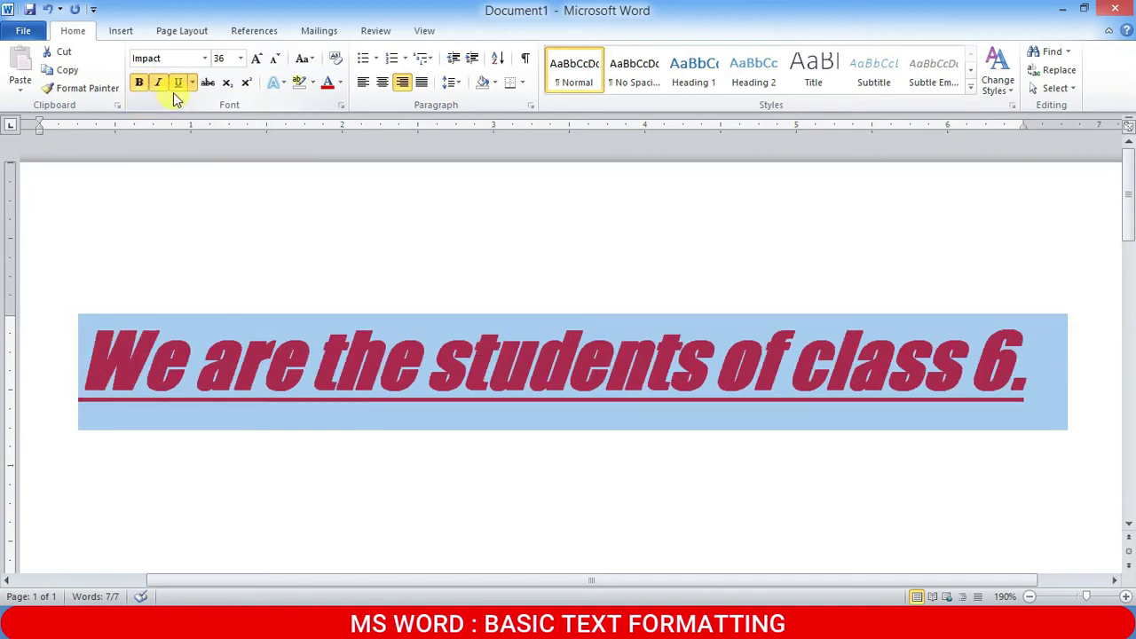
{"action": "left_click", "coordinate": [226, 369]}
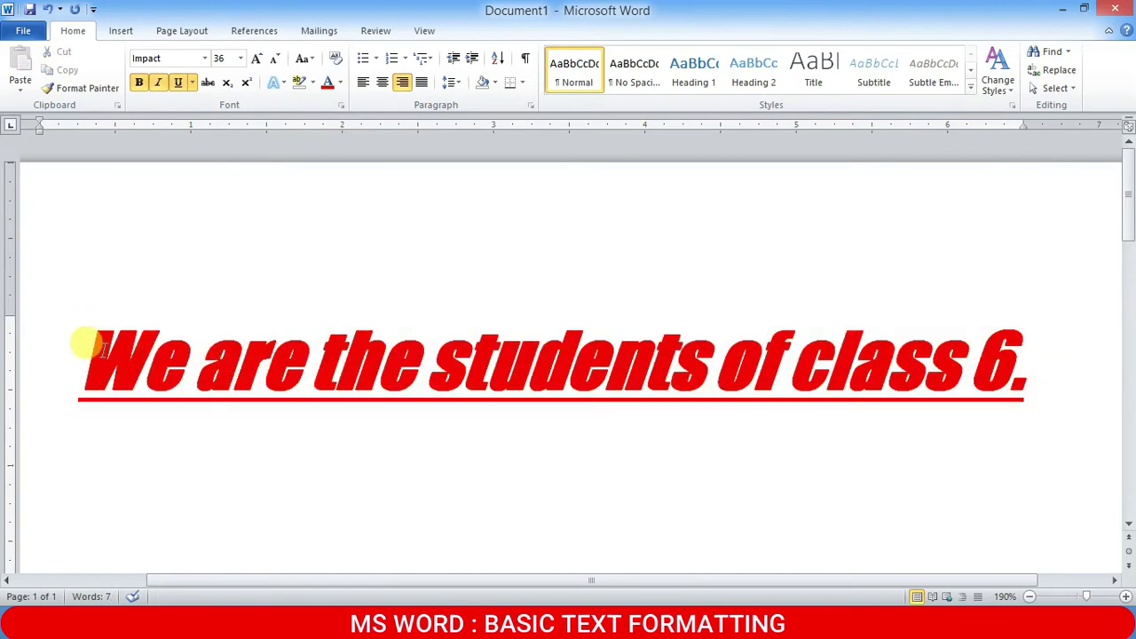
{"action": "left_click_drag", "start_coordinate": [84, 337], "coordinate": [102, 349]}
{"action": "left_click_drag", "start_coordinate": [256, 351], "coordinate": [1032, 334]}
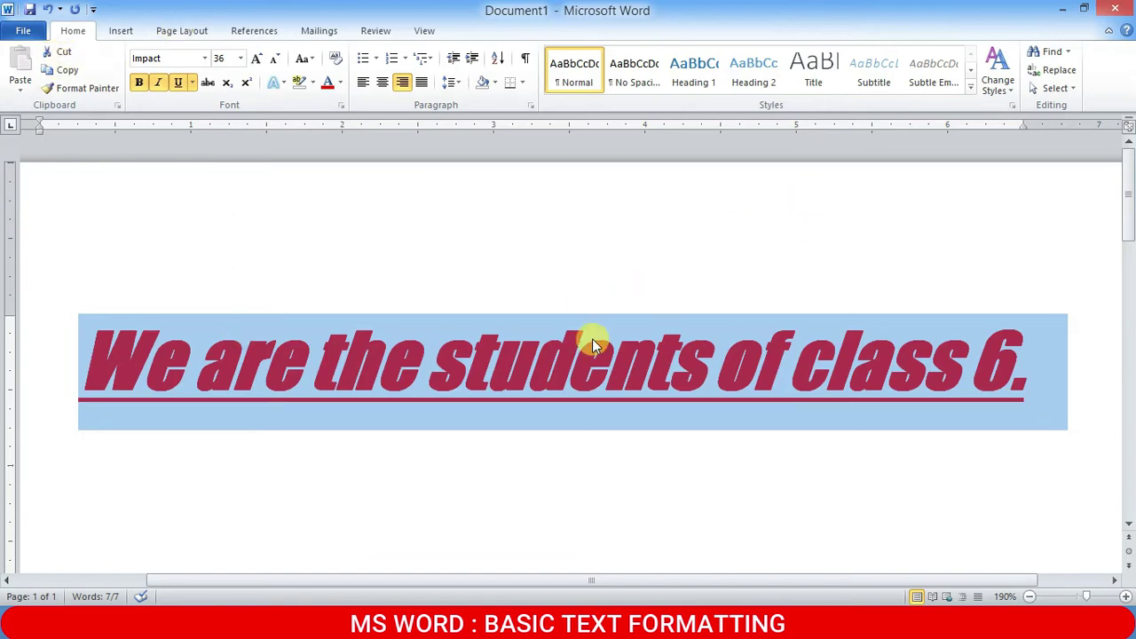
{"action": "left_click", "coordinate": [500, 350]}
- Select only the word "students" and apply a turquoise text highlight to it
{"action": "left_click_drag", "start_coordinate": [454, 351], "coordinate": [722, 330]}
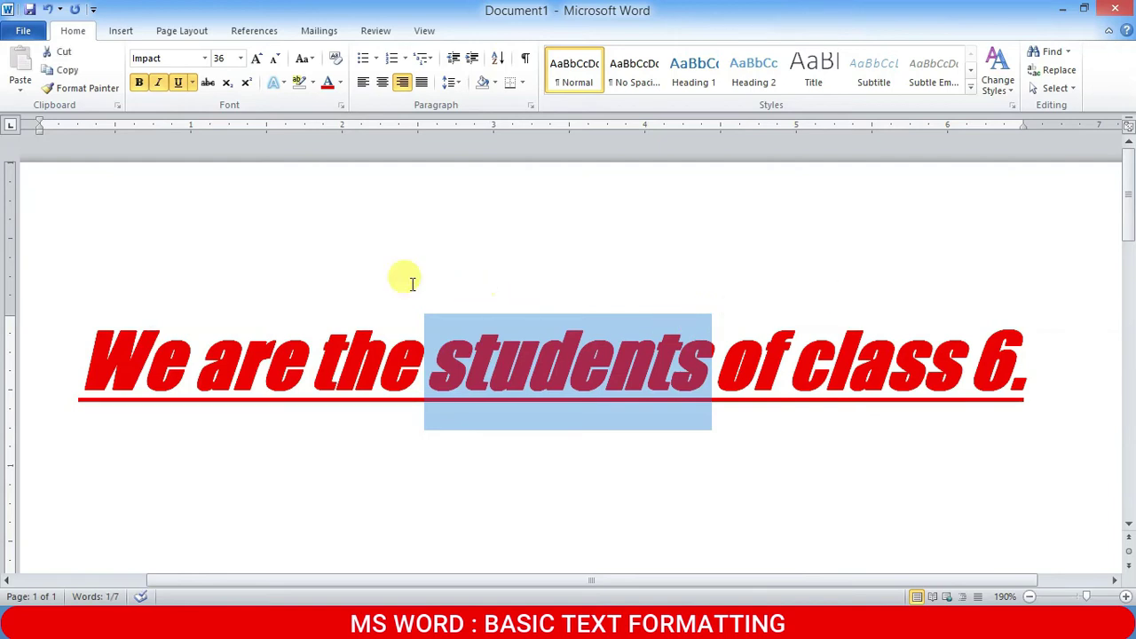
{"action": "left_click", "coordinate": [314, 83]}
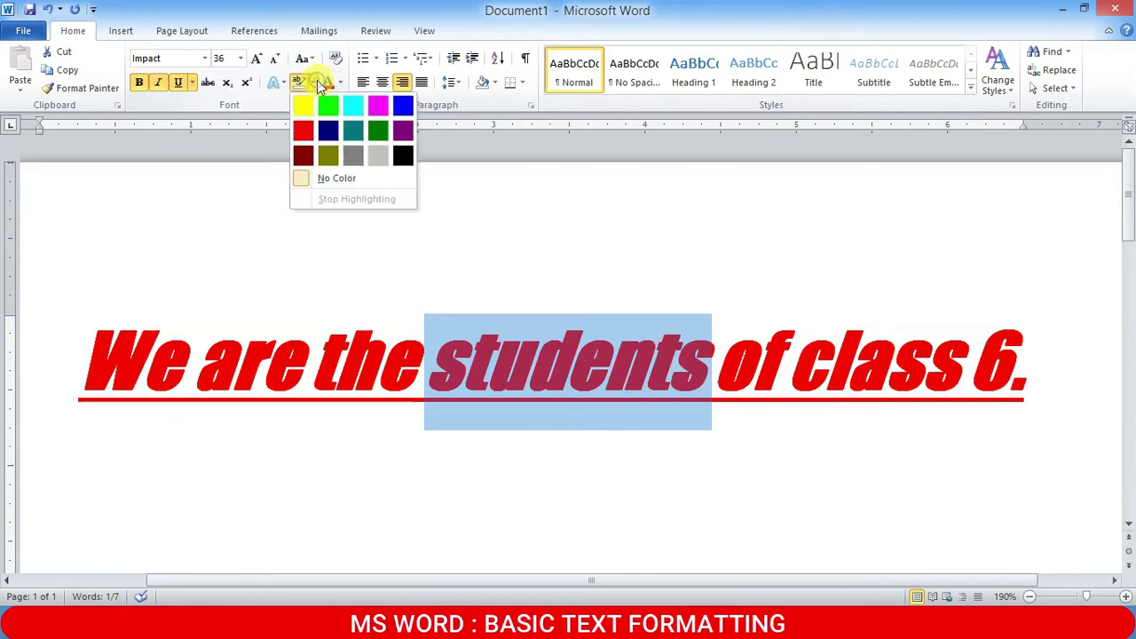
{"action": "left_click", "coordinate": [314, 82]}
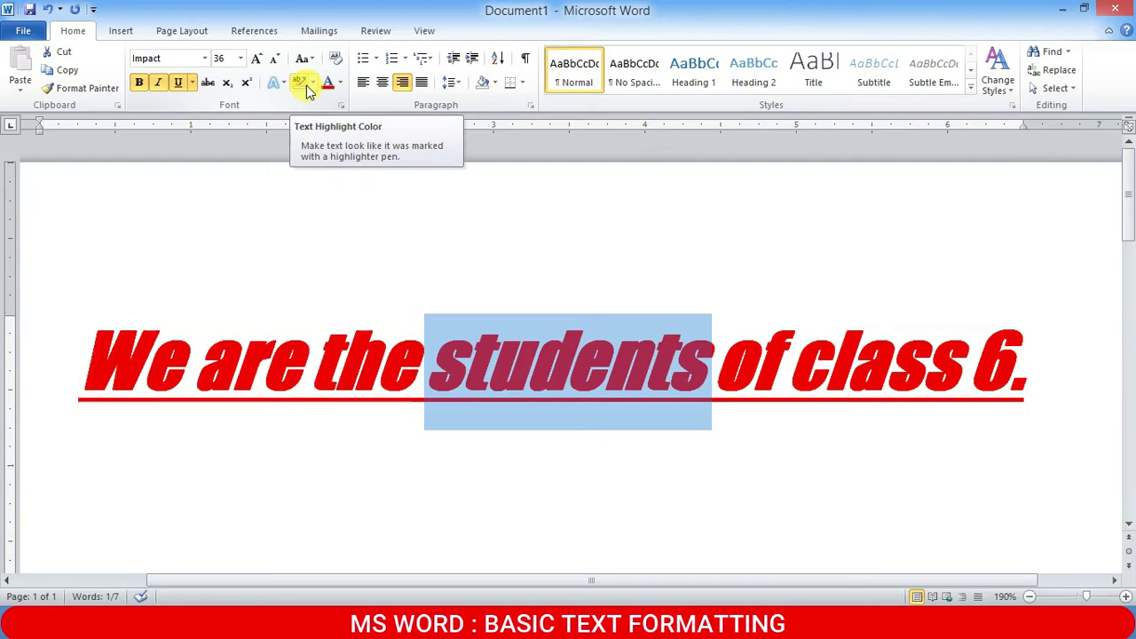
{"action": "left_click", "coordinate": [314, 85]}
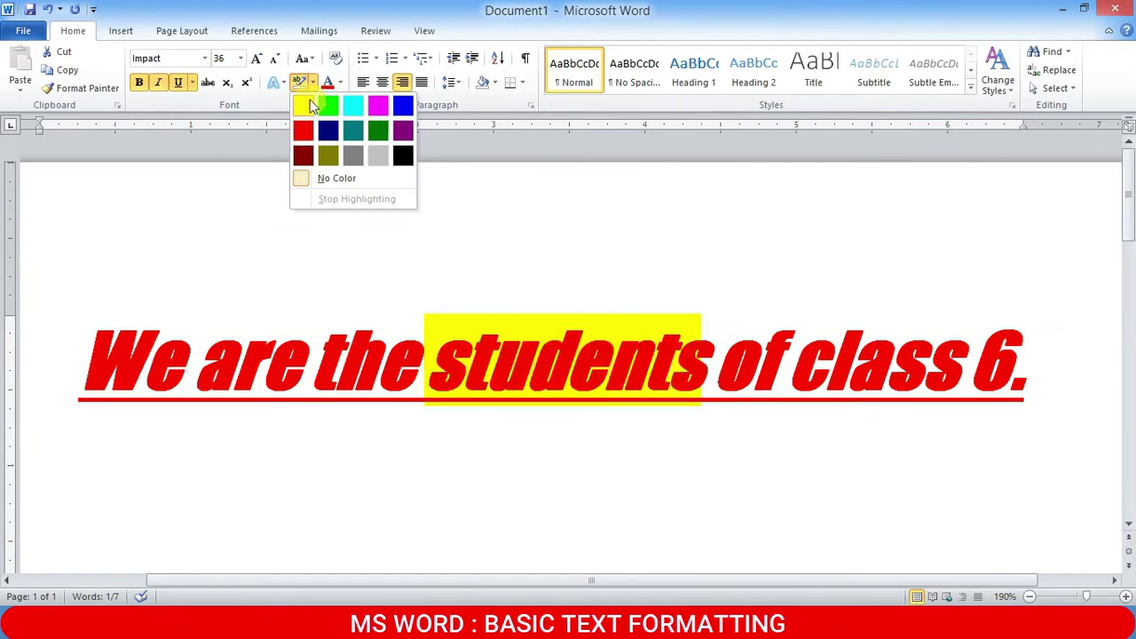
{"action": "left_click", "coordinate": [360, 103]}
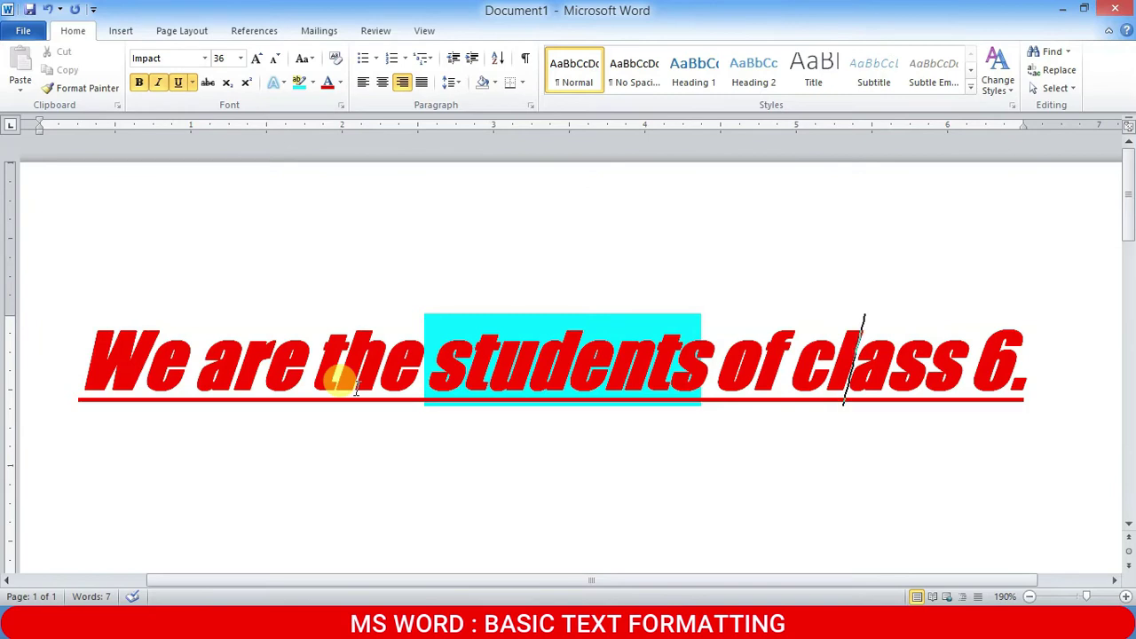
- Add a centered line reading COMPUTER below the sentence, with bold, italic and underline turned off
{"action": "left_click_drag", "start_coordinate": [88, 359], "coordinate": [1027, 333]}
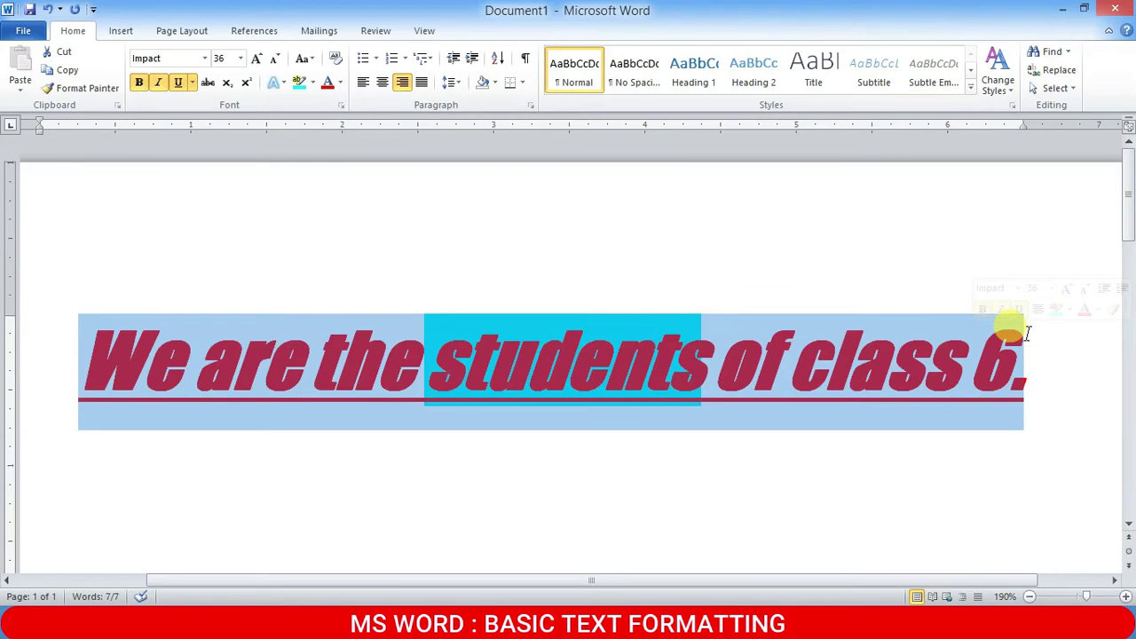
{"action": "left_click", "coordinate": [685, 364]}
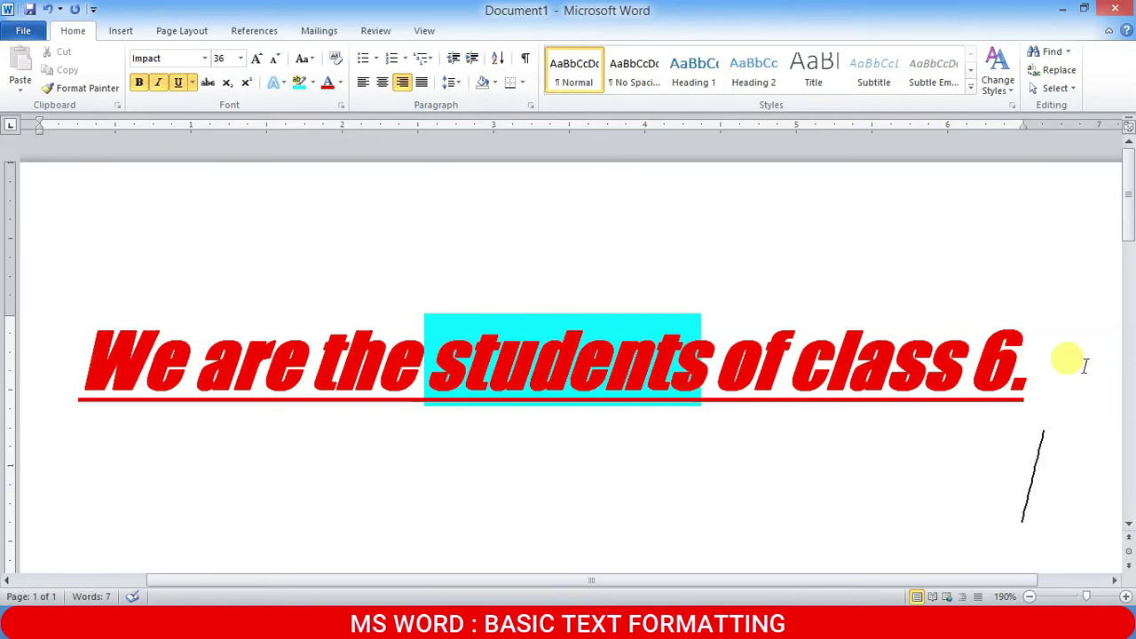
{"action": "key", "text": "ctrl+e"}
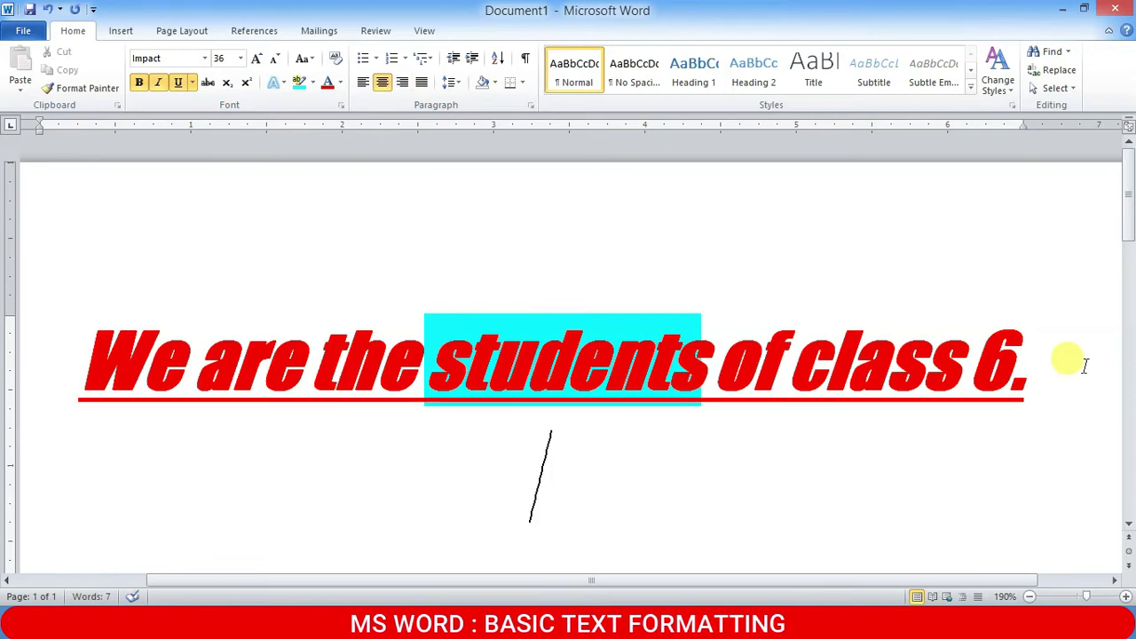
{"action": "key", "text": "ctrl+b"}
{"action": "key", "text": "ctrl+i"}
{"action": "key", "text": "ctrl+u"}
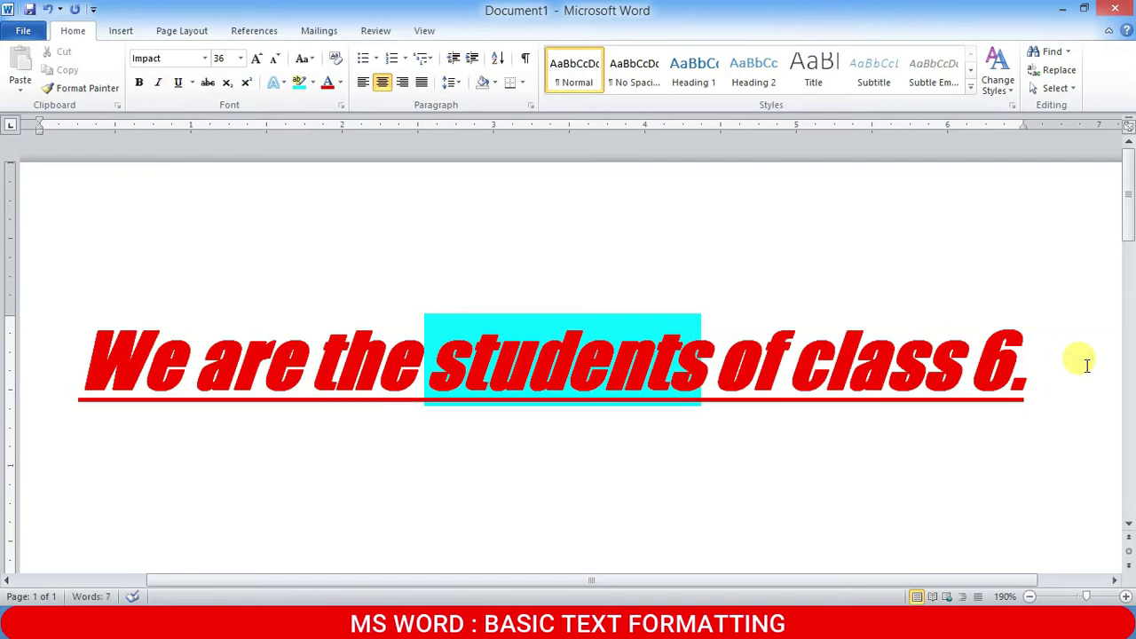
{"action": "type", "text": "COMPUTER"}
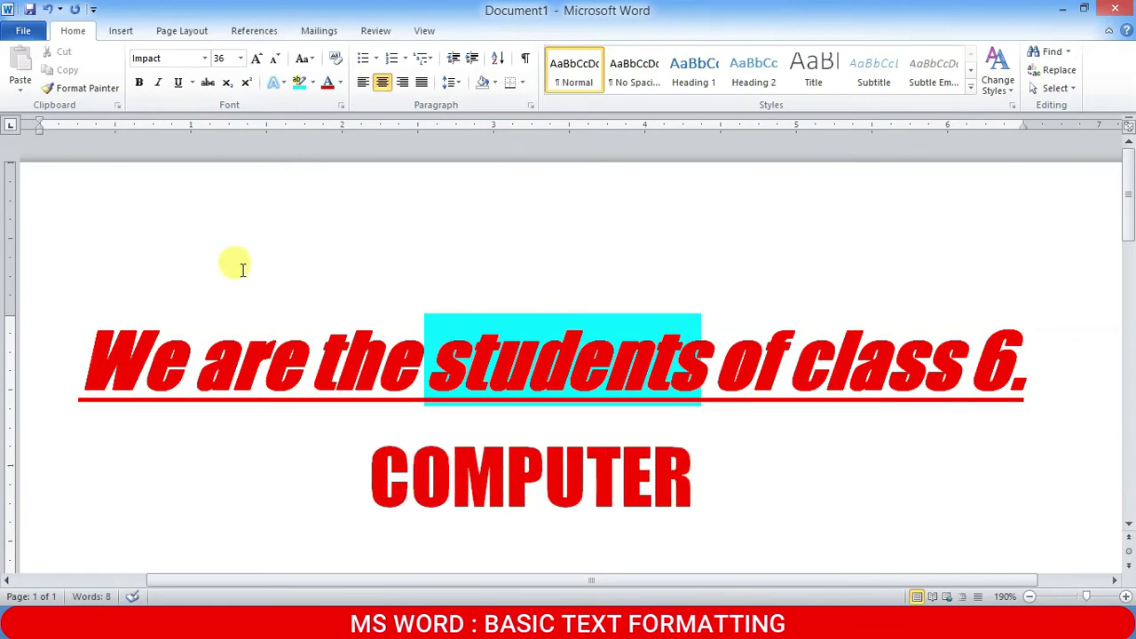
- Apply the light-filled, blue-outlined text effect preset to the word COMPUTER and clear the selection
{"action": "left_click", "coordinate": [374, 462]}
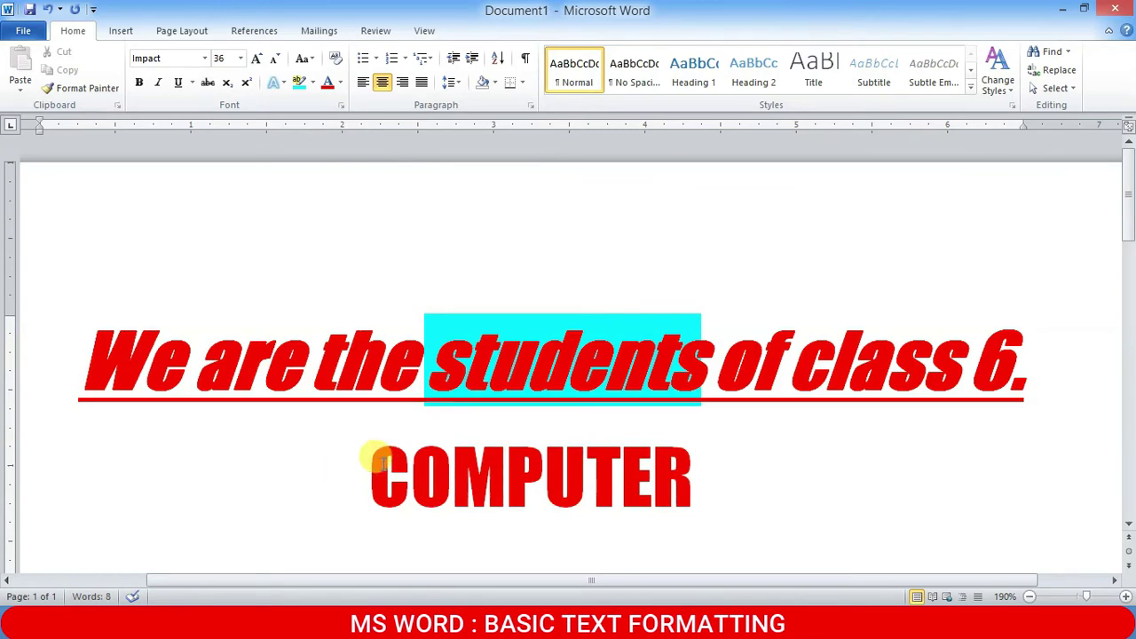
{"action": "left_click_drag", "start_coordinate": [373, 458], "coordinate": [677, 463]}
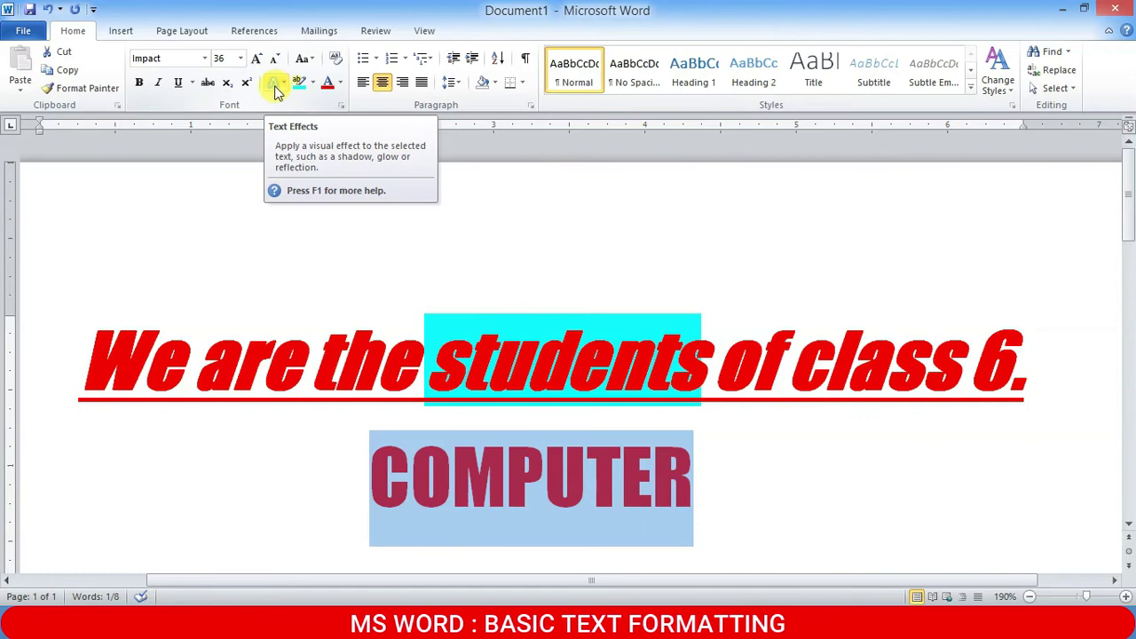
{"action": "left_click", "coordinate": [284, 84]}
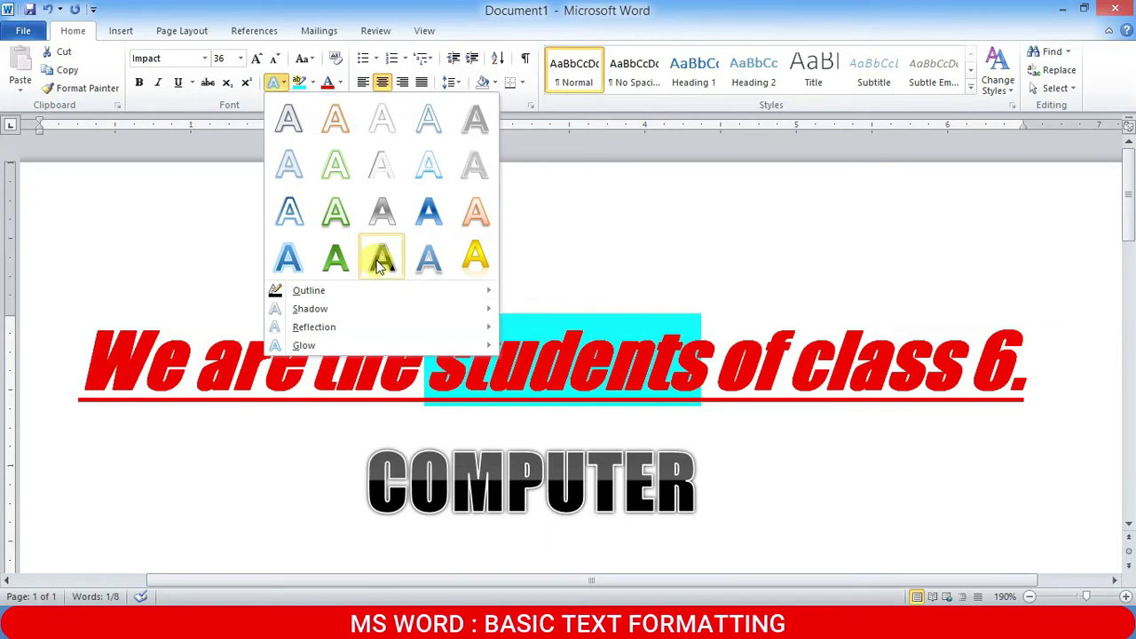
{"action": "left_click", "coordinate": [281, 219]}
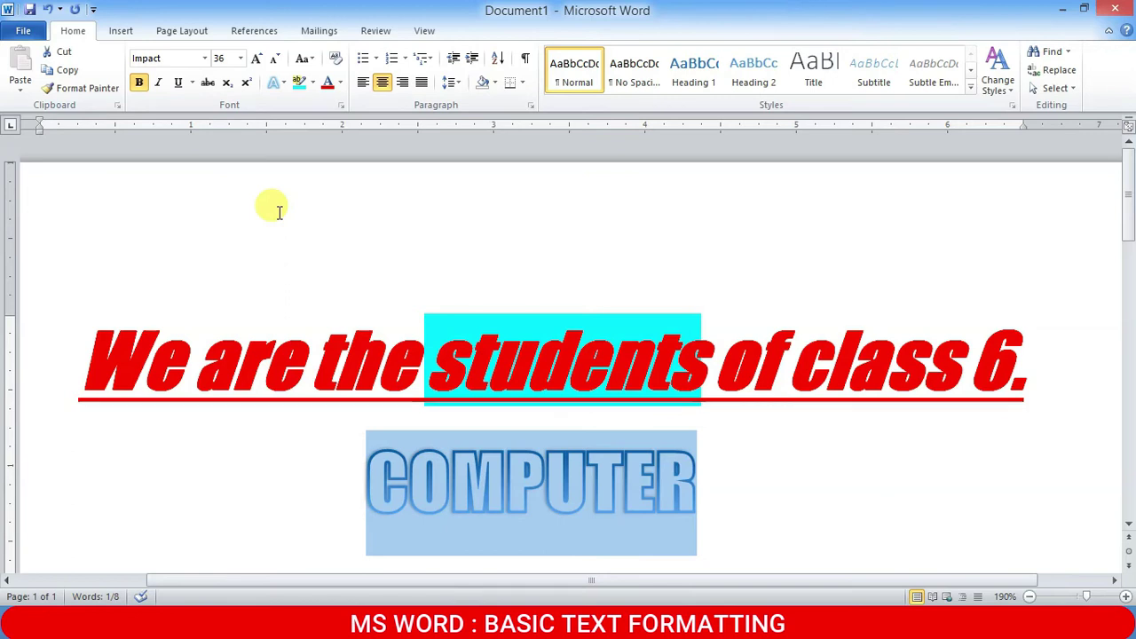
{"action": "left_click", "coordinate": [401, 448]}
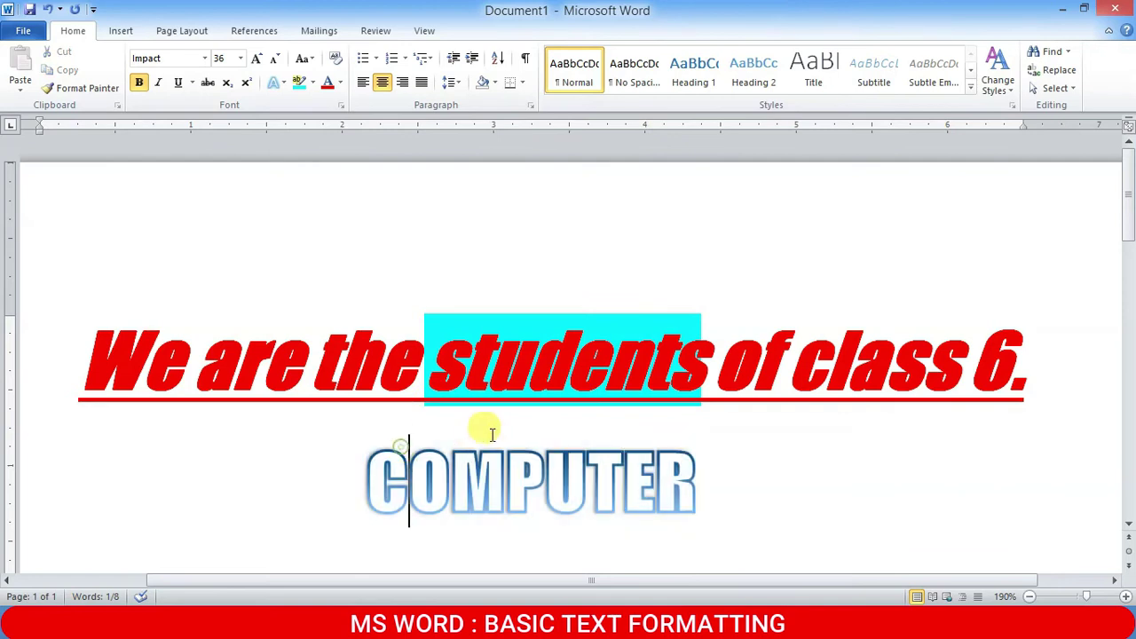
- Apply the blue gradient-filled text effect preset to the word COMPUTER and clear the selection
{"action": "scroll", "coordinate": [406, 304], "scroll_direction": "down", "scroll_amount": 3}
{"action": "scroll", "coordinate": [391, 249], "scroll_direction": "up", "scroll_amount": 2}
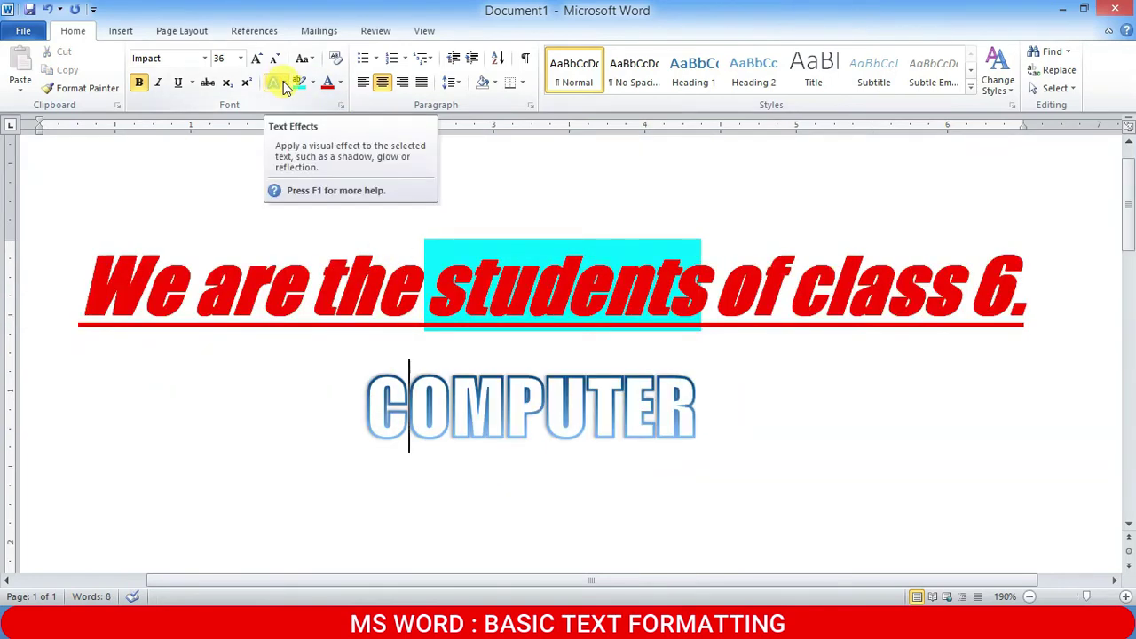
{"action": "left_click_drag", "start_coordinate": [371, 399], "coordinate": [786, 393]}
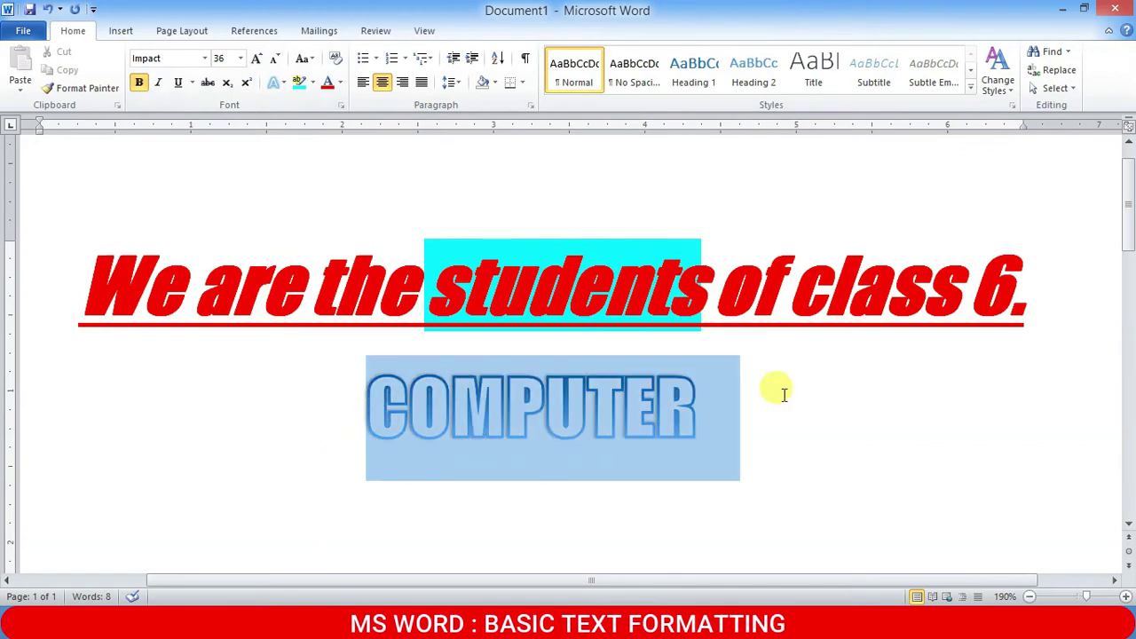
{"action": "left_click", "coordinate": [286, 84]}
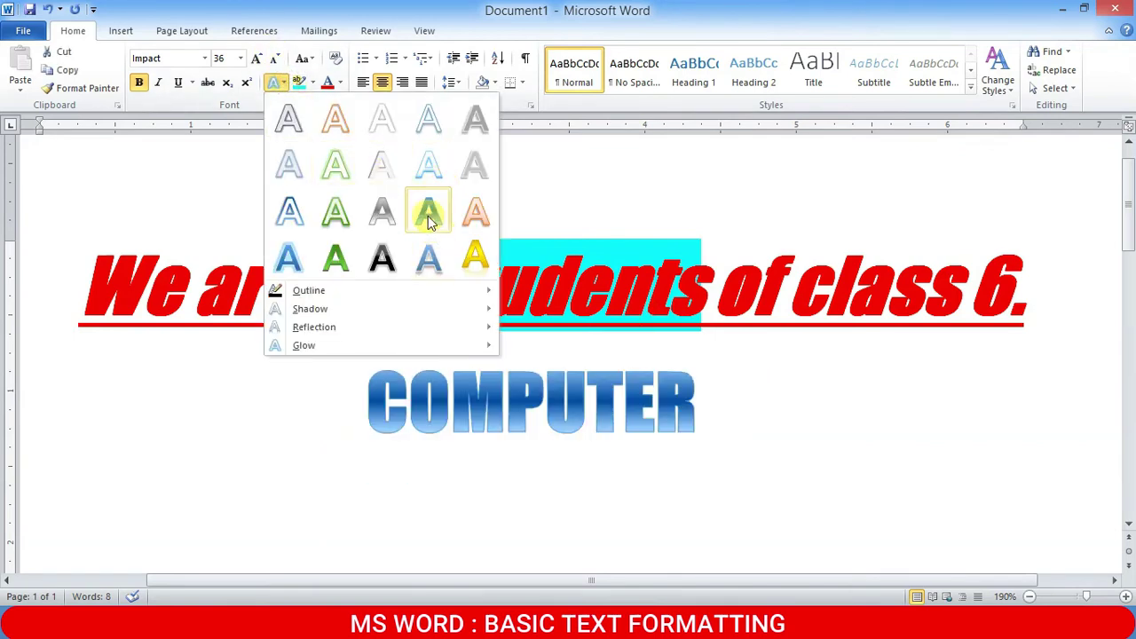
{"action": "left_click", "coordinate": [428, 213]}
{"action": "left_click", "coordinate": [722, 423]}
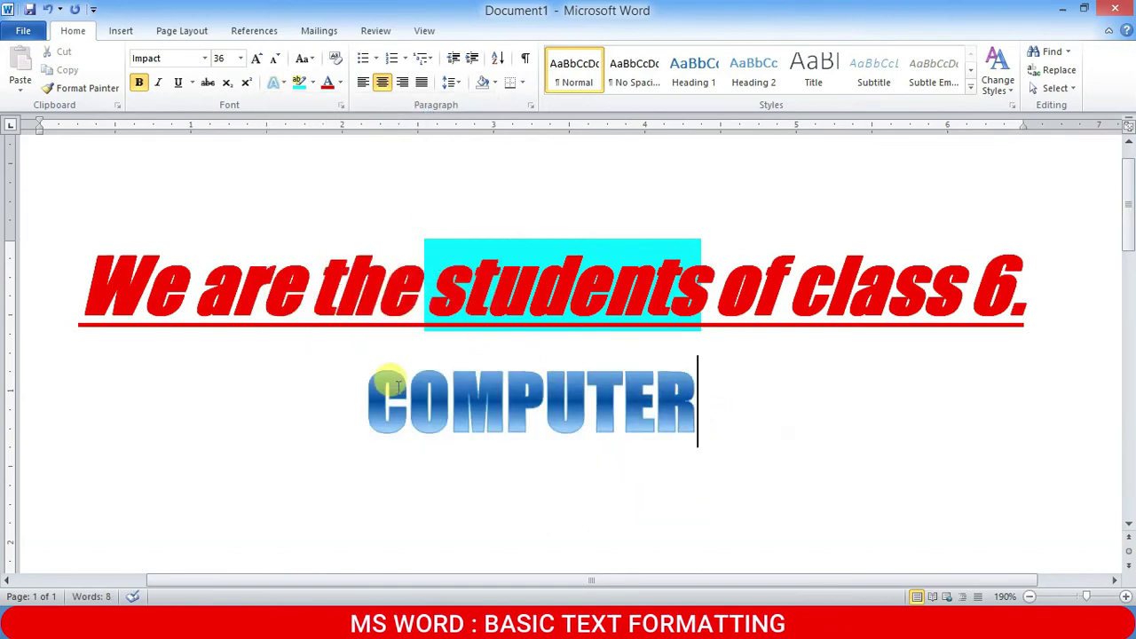
{"action": "left_click", "coordinate": [277, 84]}
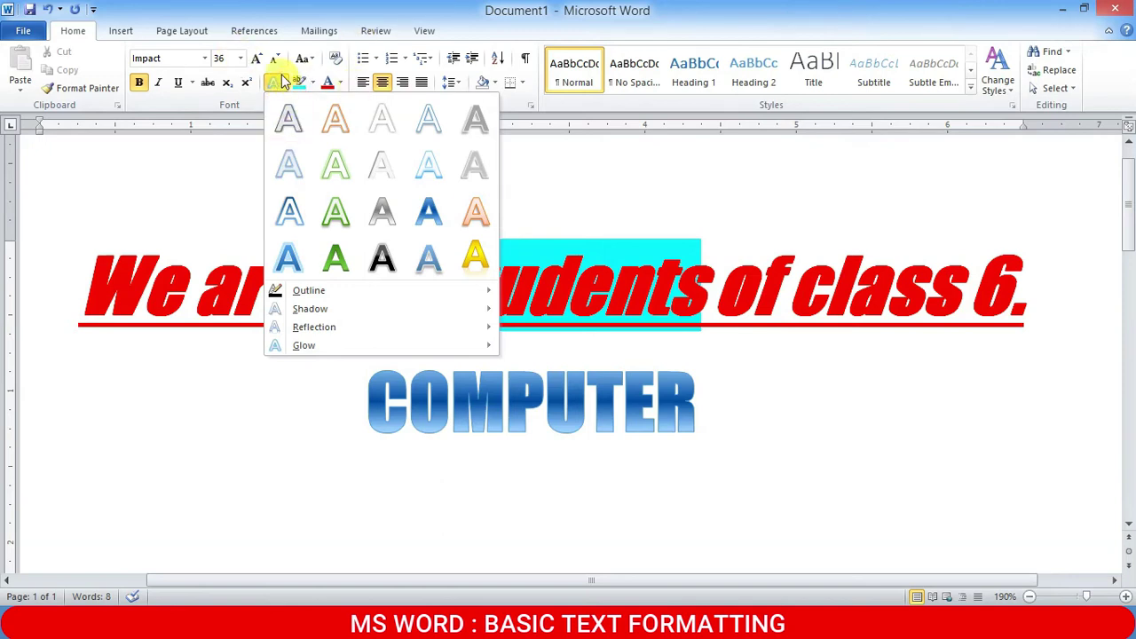
{"action": "left_click", "coordinate": [730, 191]}
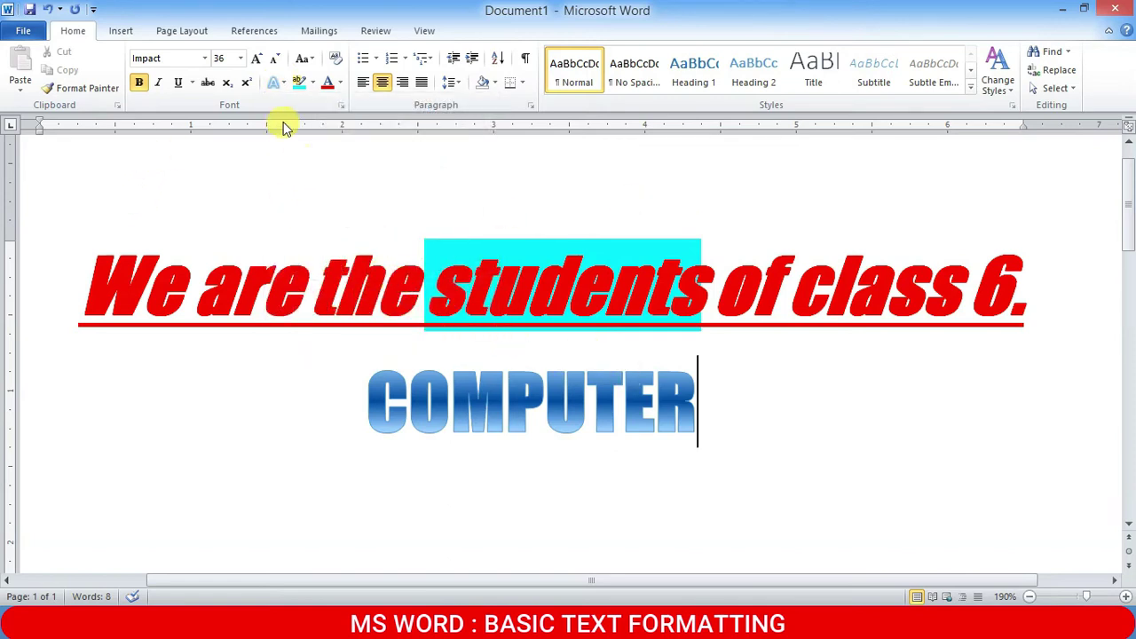
- Add a new line reading CO2 below the word COMPUTER
{"action": "key", "text": "Return"}
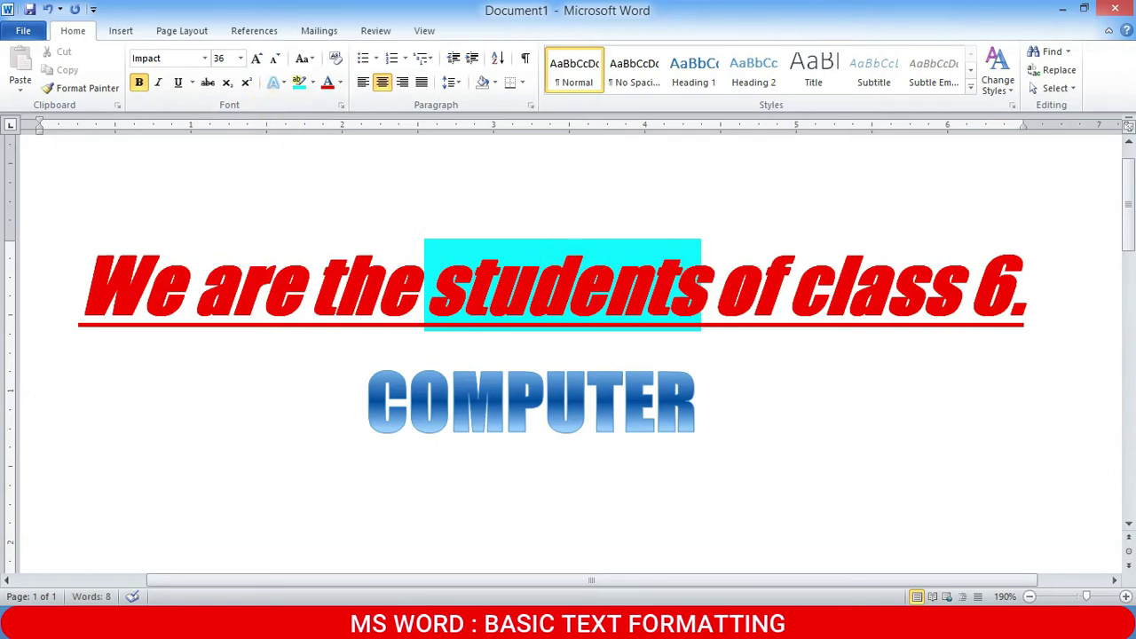
{"action": "type", "text": "C"}
{"action": "type", "text": "J@"}
{"action": "key", "text": "BackSpace"}
{"action": "key", "text": "BackSpace"}
{"action": "type", "text": "O"}
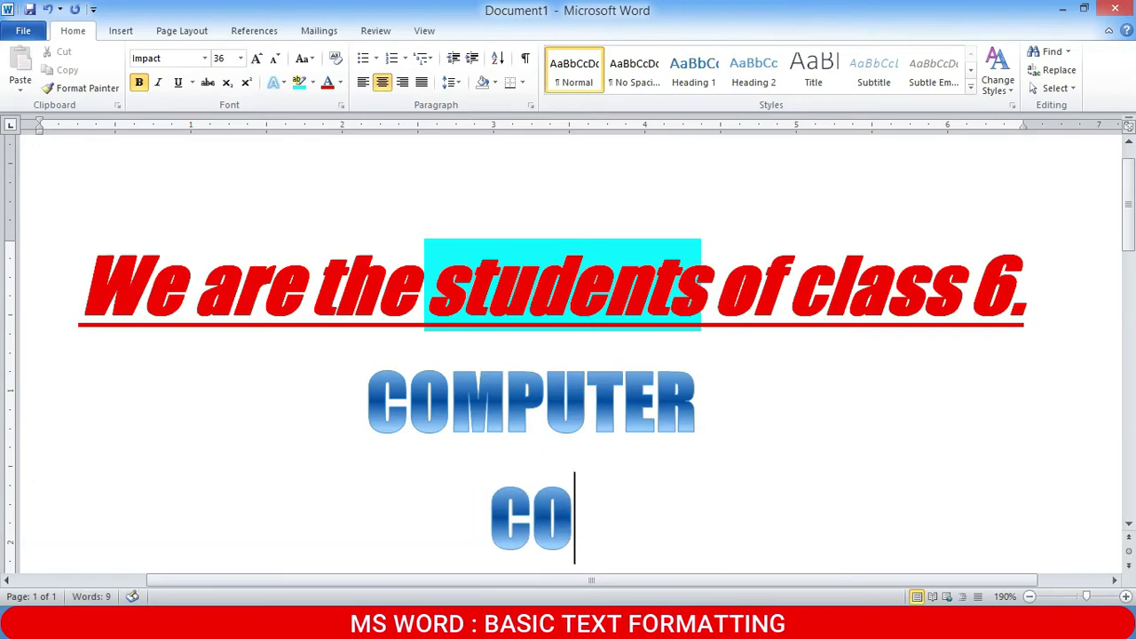
{"action": "type", "text": "2"}
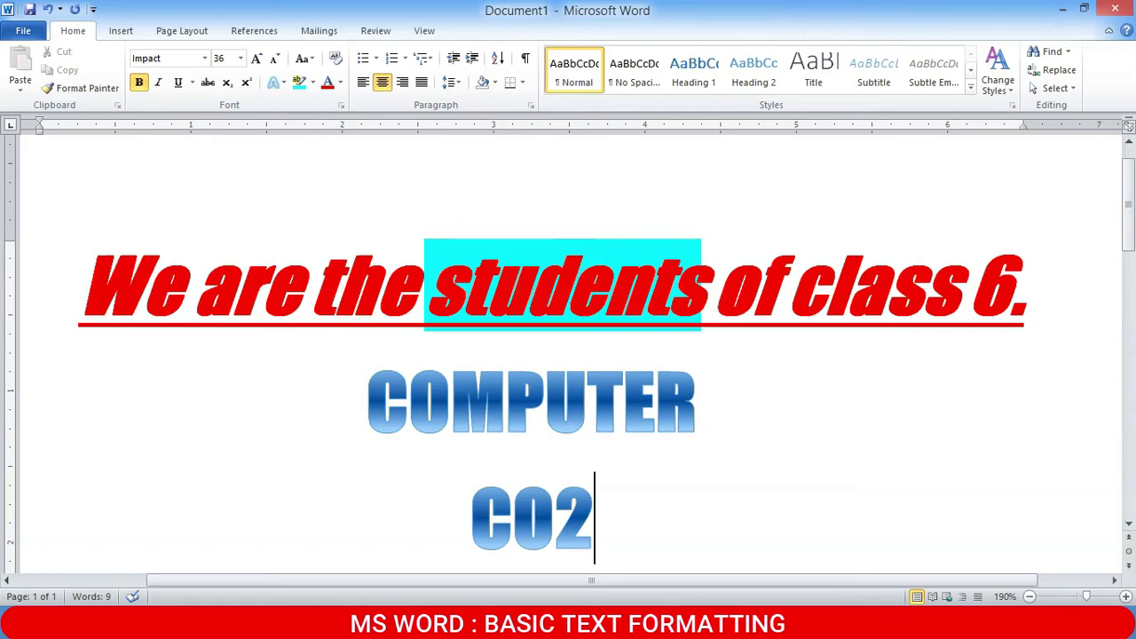
- Add another line reading H2O below CO2
{"action": "key", "text": "Return"}
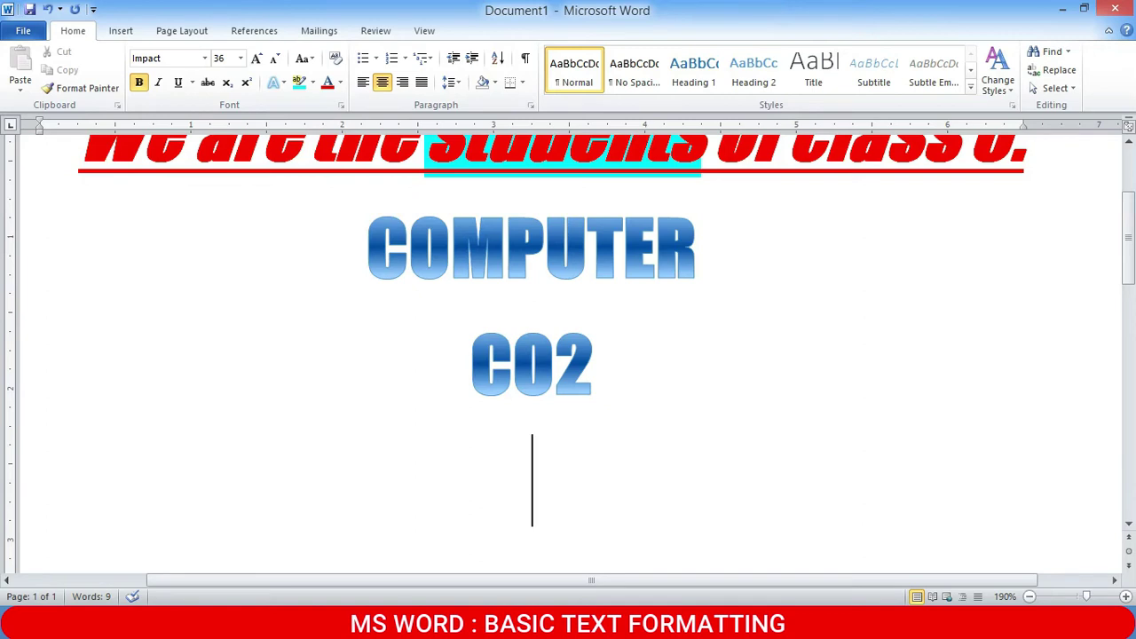
{"action": "type", "text": "H20"}
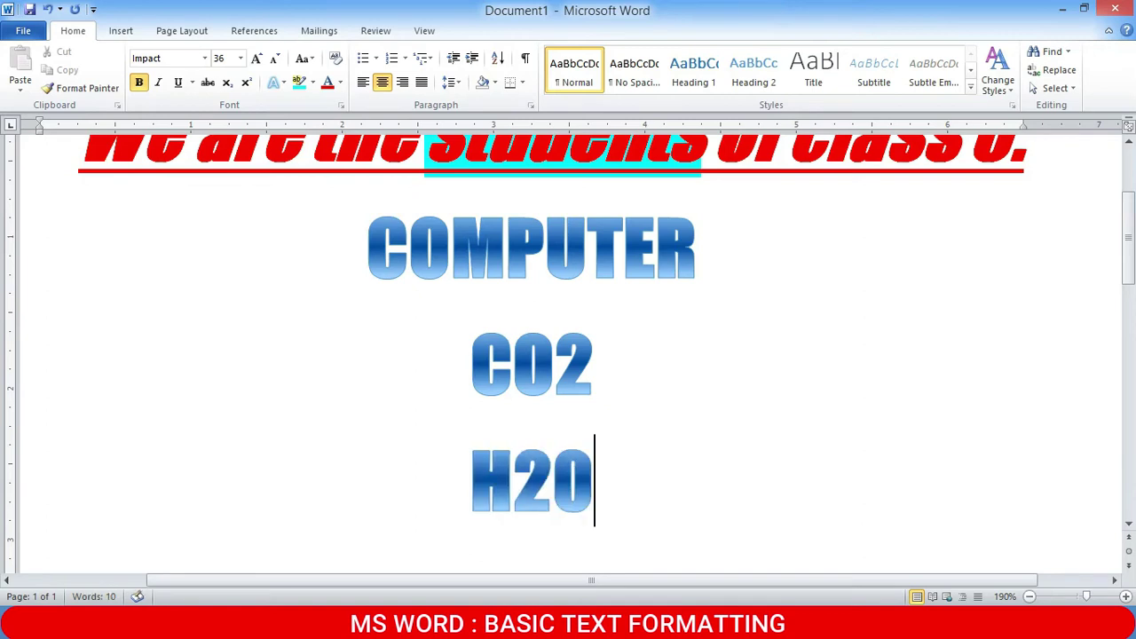
{"action": "key", "text": "BackSpace"}
{"action": "type", "text": "0"}
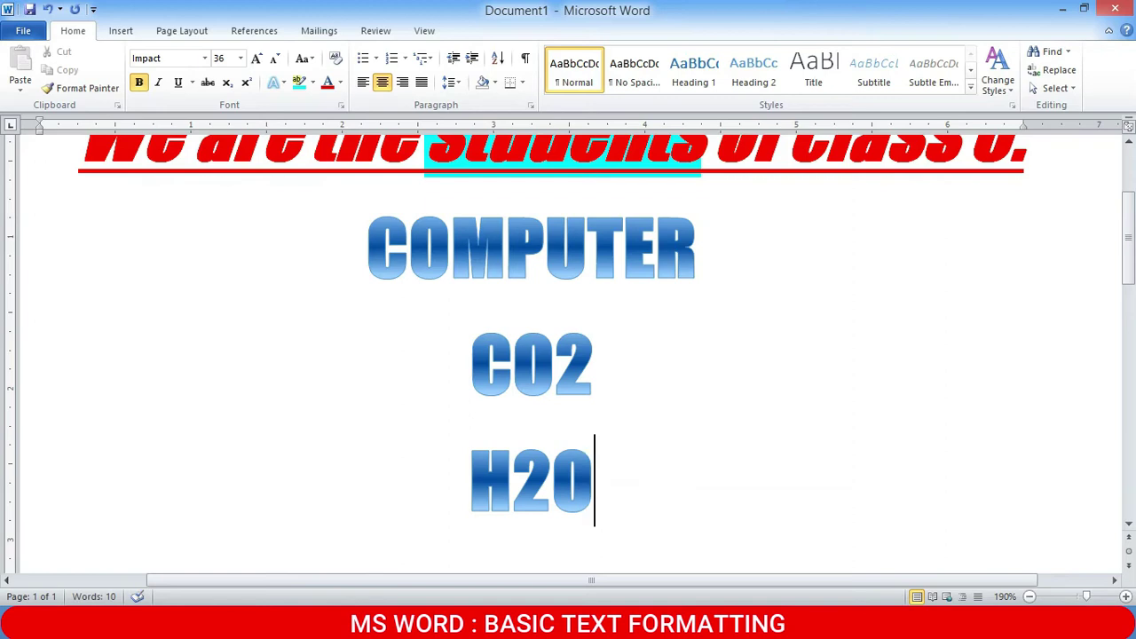
- Clear all formatting from the CO2 and H2O lines and increase their font size to 48
{"action": "left_click_drag", "start_coordinate": [460, 359], "coordinate": [635, 480]}
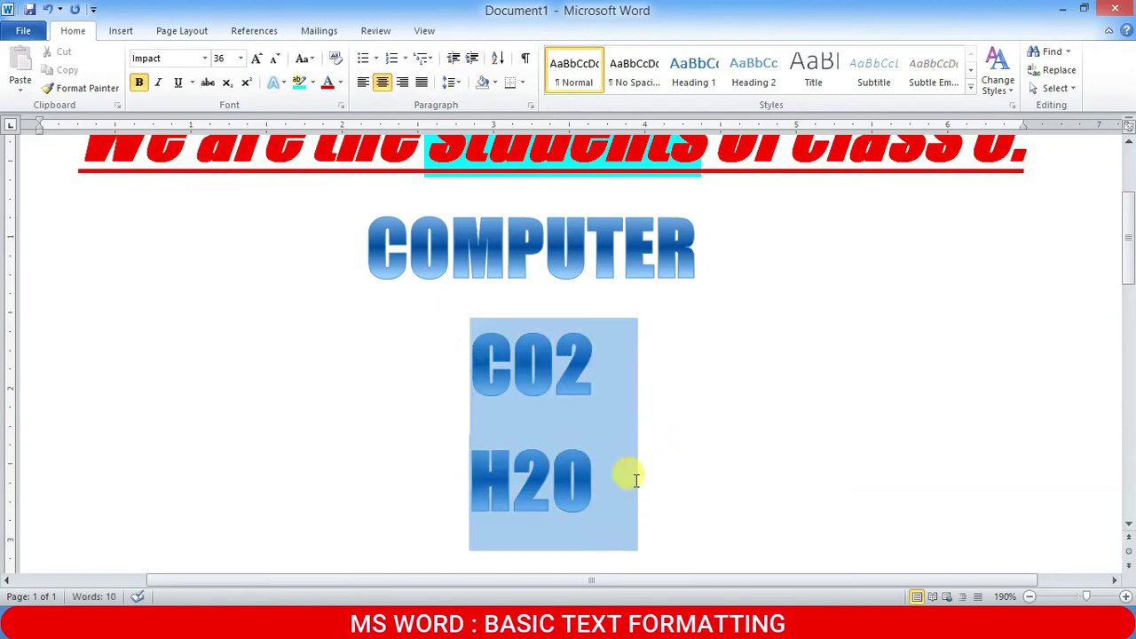
{"action": "left_click", "coordinate": [335, 59]}
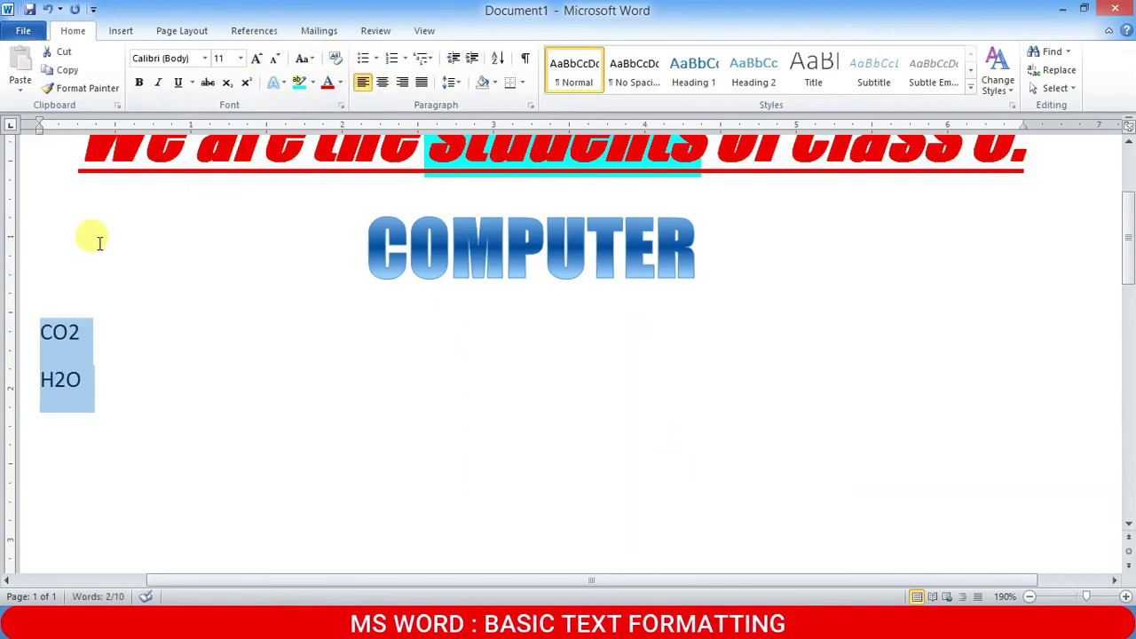
{"action": "key", "text": "ctrl+bracketright"}
{"action": "key", "text": "ctrl+bracketright"}
{"action": "key", "text": "ctrl+bracketright"}
{"action": "key", "text": "ctrl+bracketright"}
{"action": "key", "text": "ctrl+bracketright"}
{"action": "key", "text": "ctrl+bracketright"}
{"action": "key", "text": "ctrl+bracketright"}
{"action": "key", "text": "ctrl+bracketright"}
{"action": "key", "text": "ctrl+bracketright"}
{"action": "key", "text": "ctrl+bracketright"}
{"action": "key", "text": "ctrl+bracketright"}
{"action": "key", "text": "ctrl+bracketright"}
{"action": "key", "text": "ctrl+bracketright"}
{"action": "key", "text": "ctrl+bracketright"}
{"action": "key", "text": "ctrl+bracketright"}
{"action": "key", "text": "ctrl+bracketright"}
{"action": "key", "text": "ctrl+bracketright"}
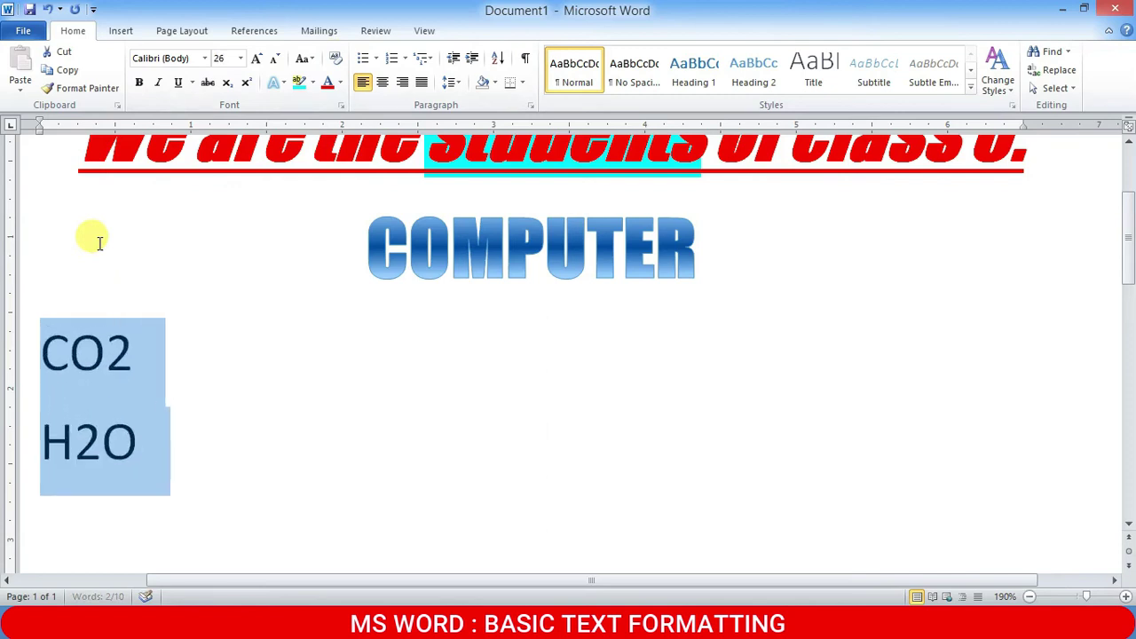
{"action": "key", "text": "ctrl+shift+period"}
{"action": "key", "text": "ctrl+shift+period"}
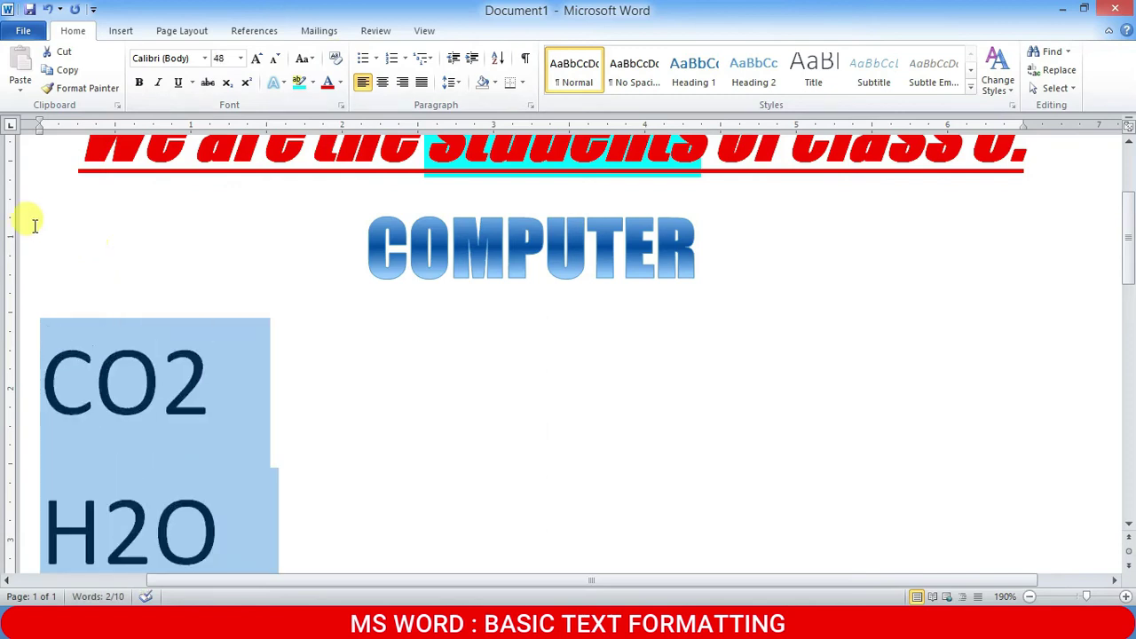
- Select parts of the CO2 and H2O formulas in turn to single out their digits, and clear the selection
{"action": "scroll", "coordinate": [38, 219], "scroll_direction": "down", "scroll_amount": 3}
{"action": "scroll", "coordinate": [124, 218], "scroll_direction": "up", "scroll_amount": 1}
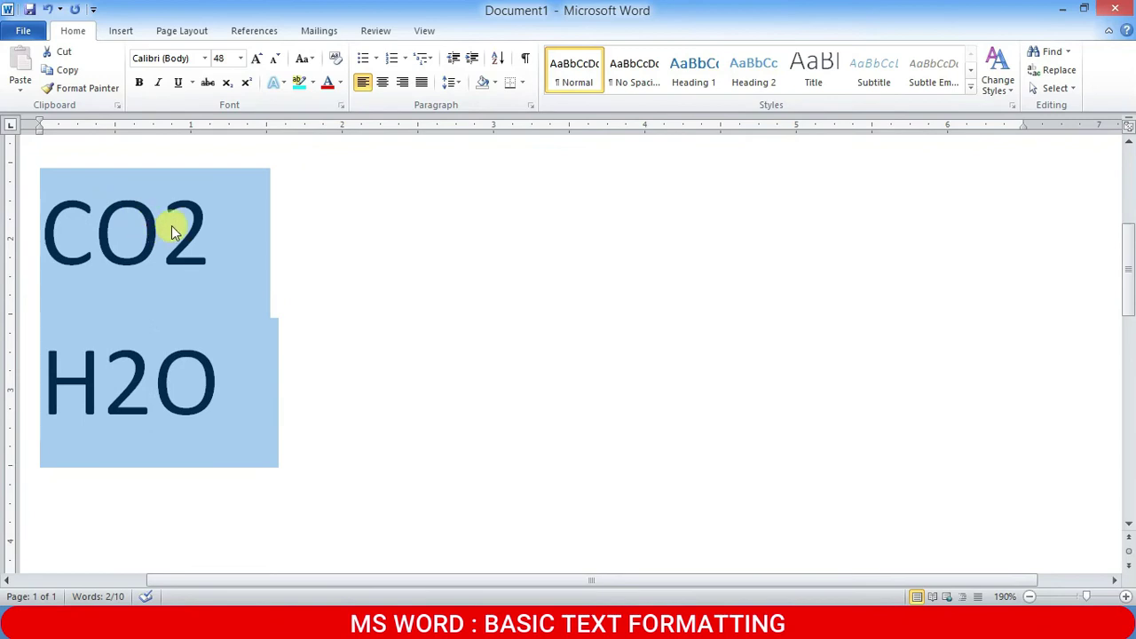
{"action": "left_click", "coordinate": [161, 233]}
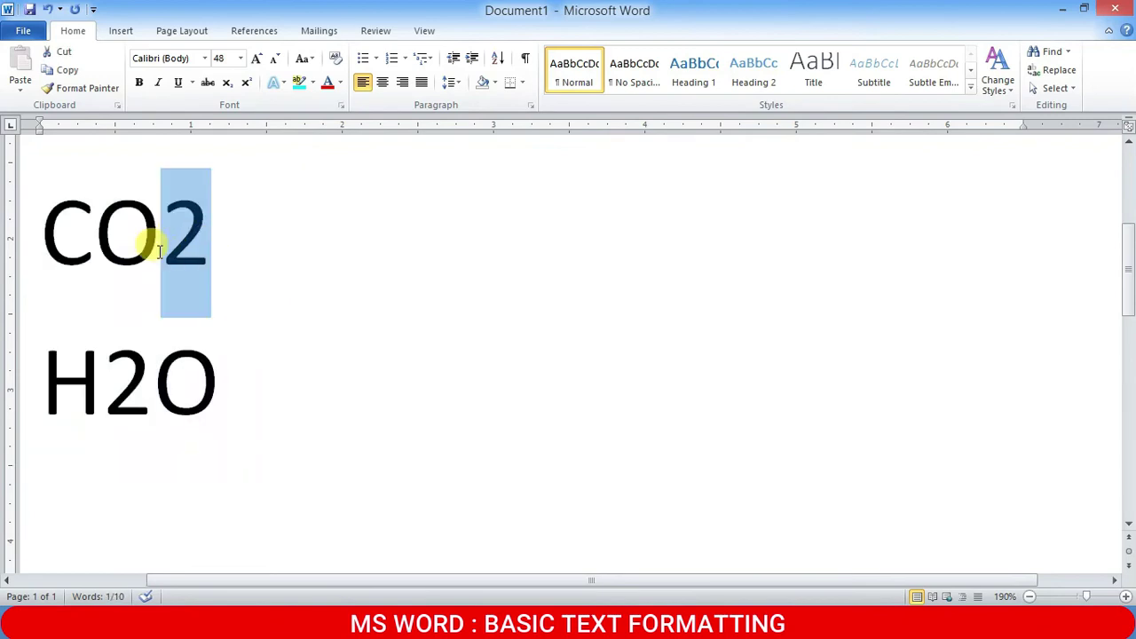
{"action": "left_click_drag", "start_coordinate": [106, 372], "coordinate": [151, 376]}
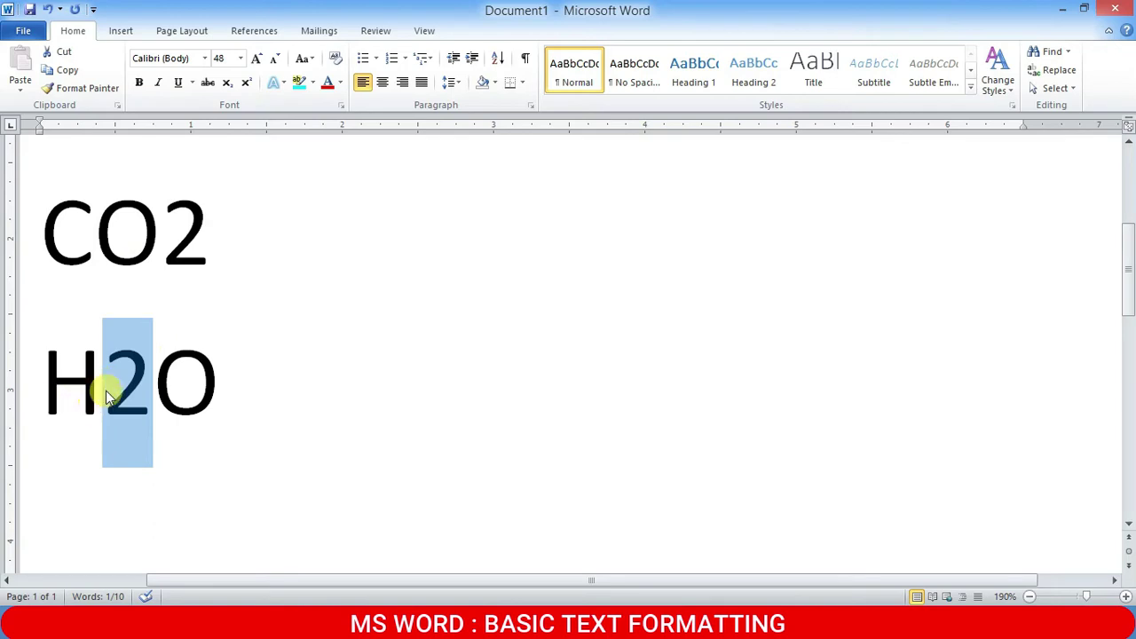
{"action": "left_click_drag", "start_coordinate": [164, 229], "coordinate": [211, 234]}
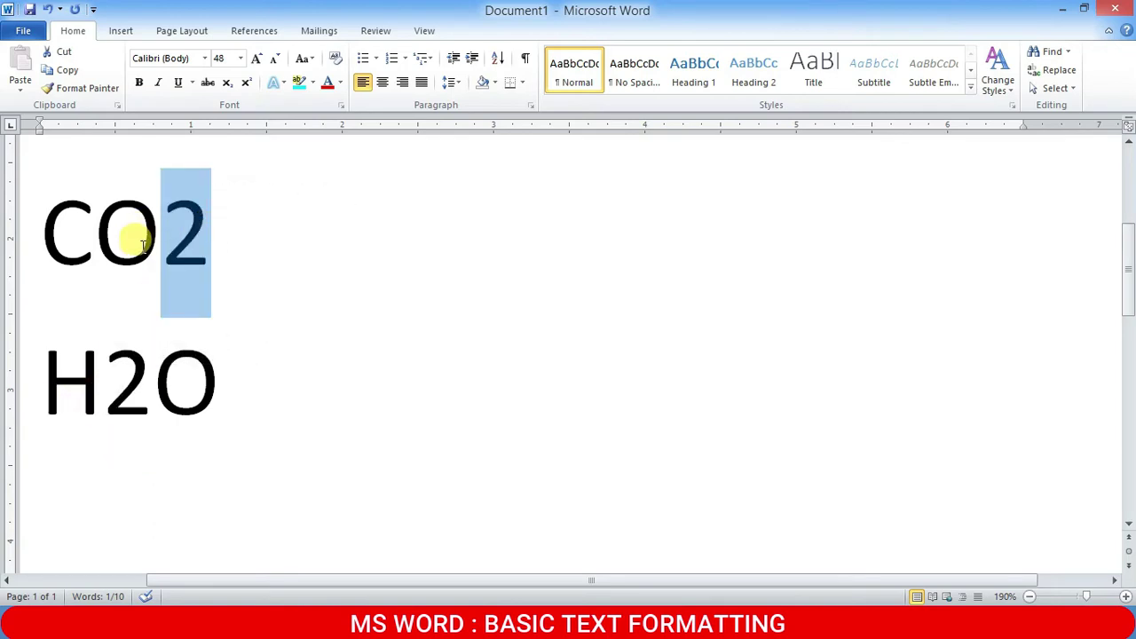
{"action": "left_click_drag", "start_coordinate": [48, 236], "coordinate": [127, 241]}
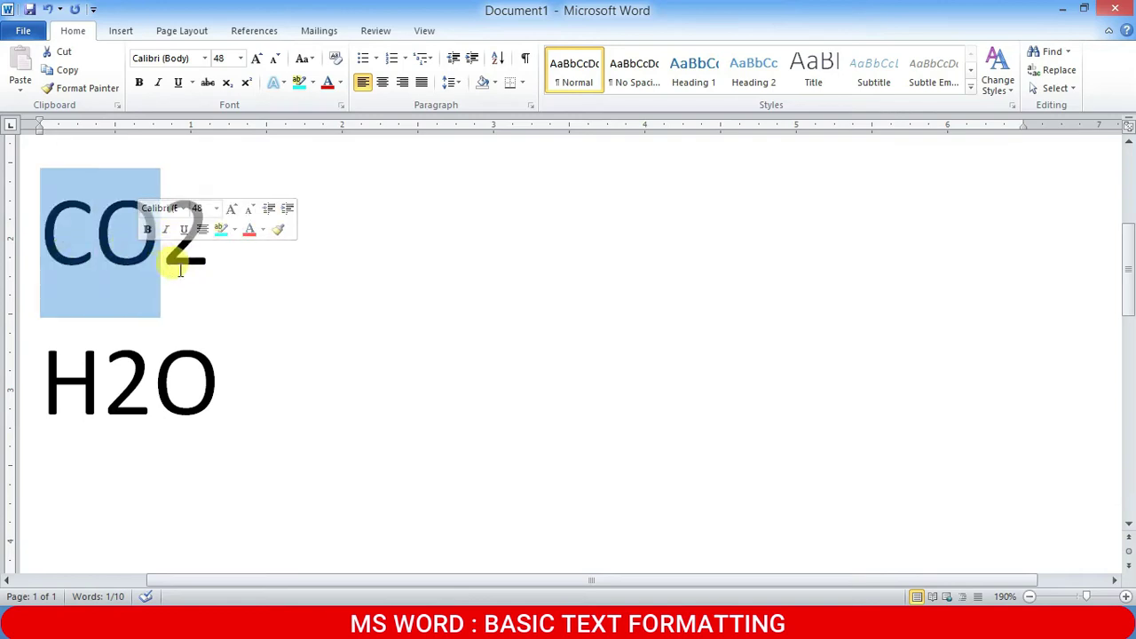
{"action": "left_click", "coordinate": [174, 246]}
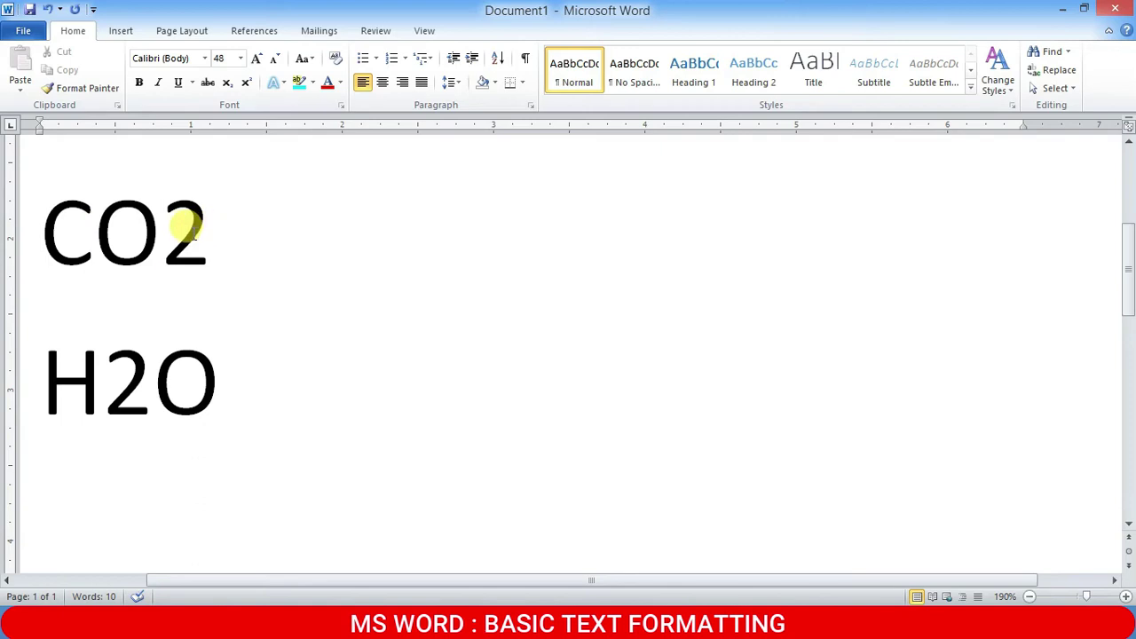
- Format the 2 in CO2 and the 2 in H2O as subscript and clear the selection
{"action": "left_click_drag", "start_coordinate": [182, 221], "coordinate": [190, 218]}
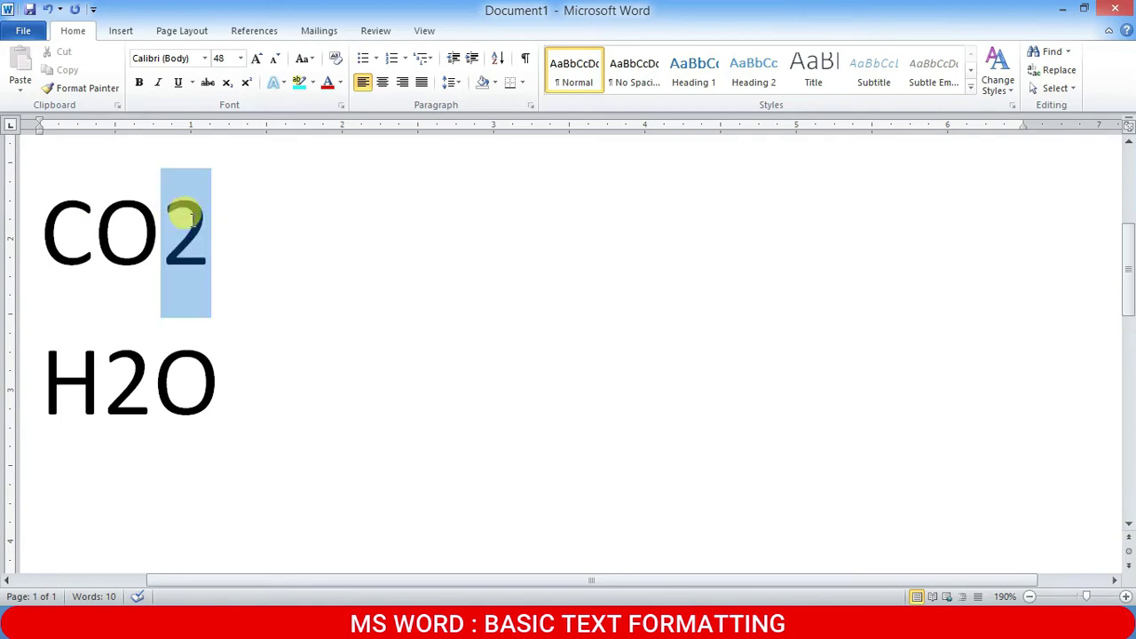
{"action": "left_click", "coordinate": [229, 84]}
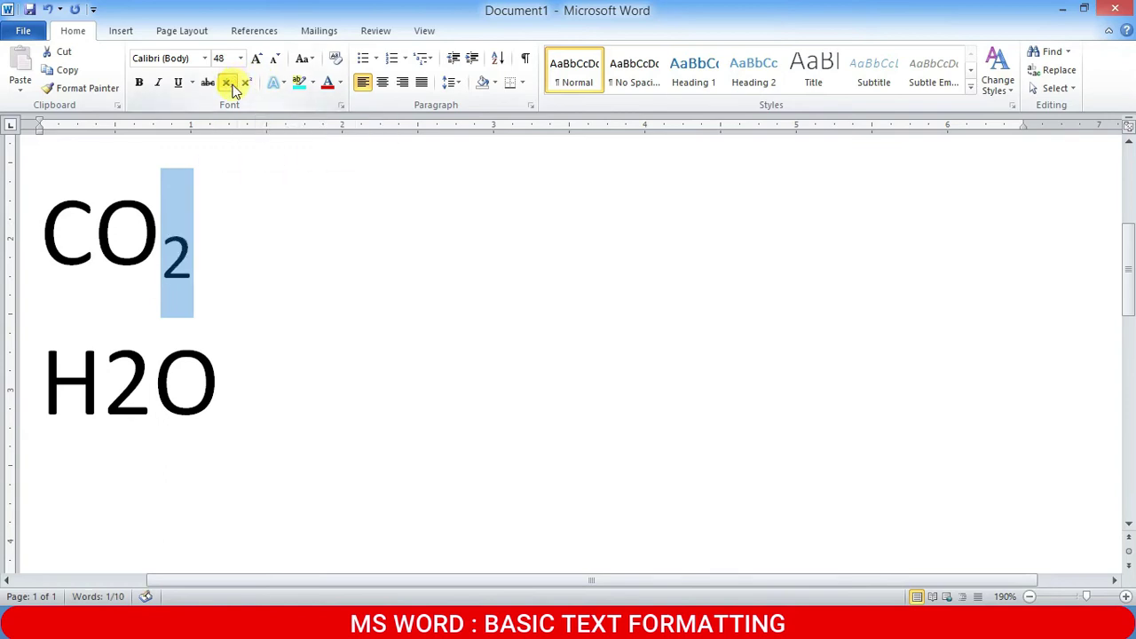
{"action": "left_click", "coordinate": [231, 224]}
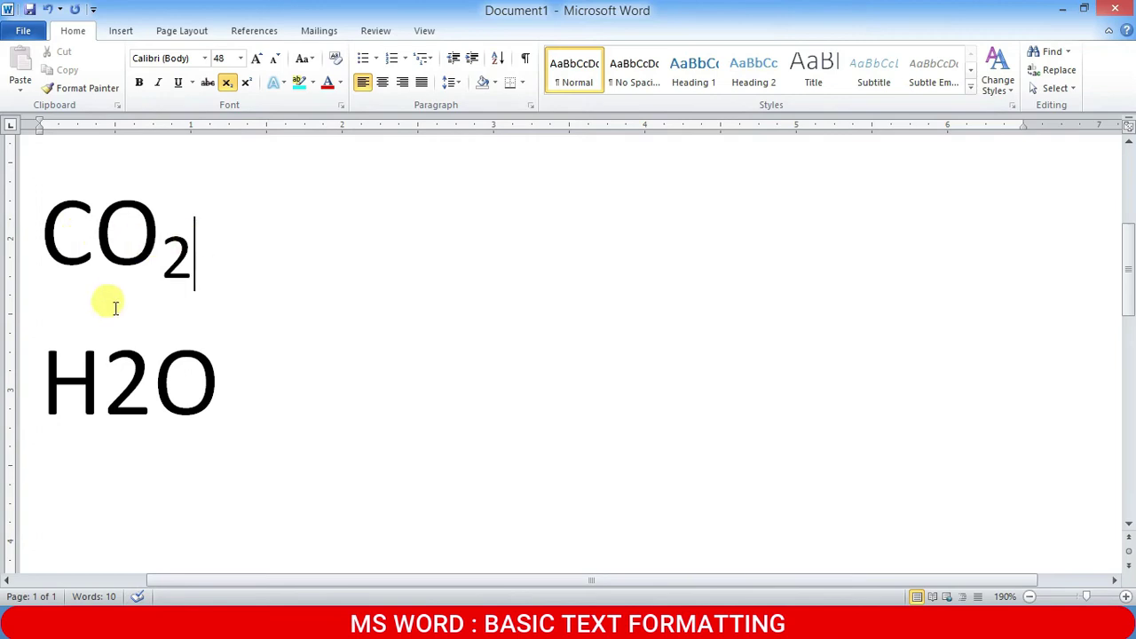
{"action": "left_click_drag", "start_coordinate": [104, 372], "coordinate": [155, 359]}
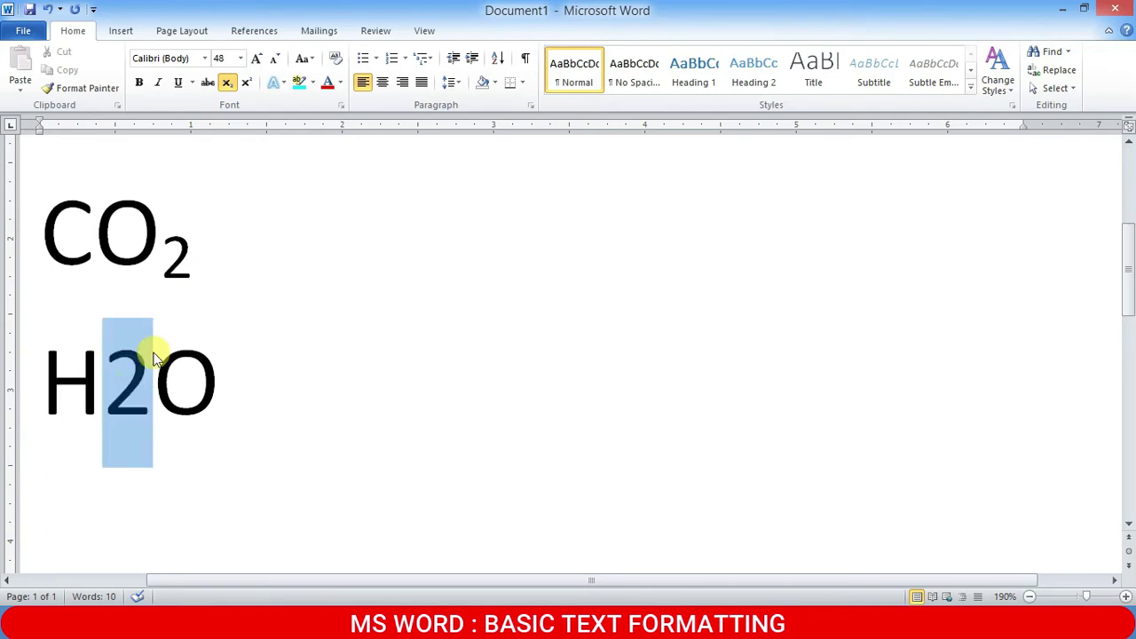
{"action": "left_click", "coordinate": [228, 85]}
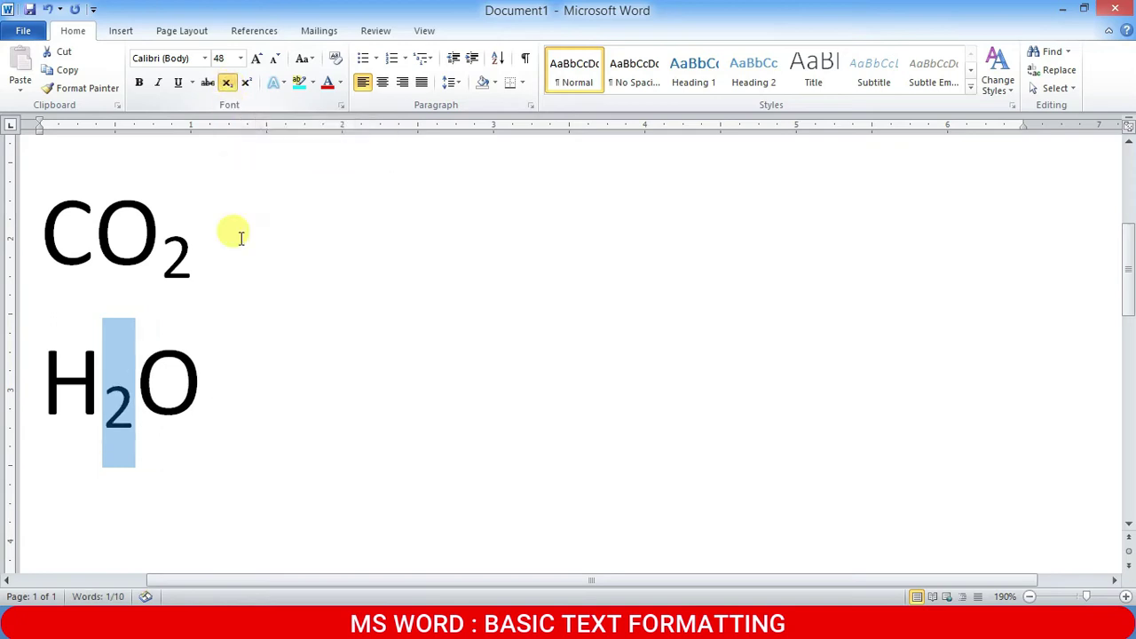
{"action": "left_click", "coordinate": [234, 399]}
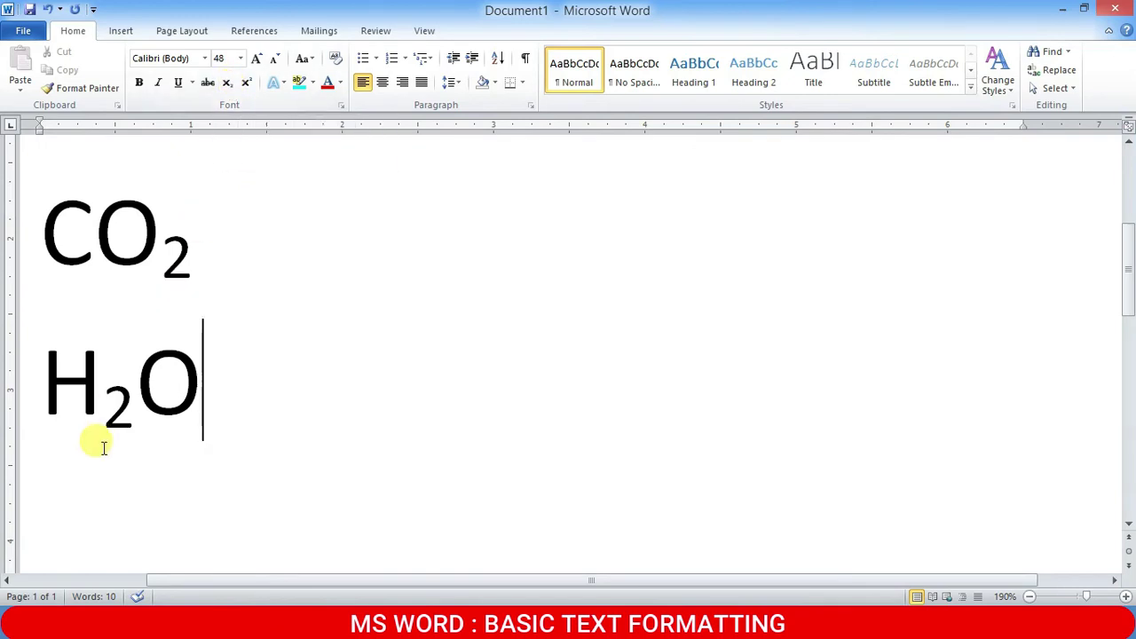
- Select the subscript 2 in H2O and the subscript 2 in CO2, one after the other
{"action": "left_click_drag", "start_coordinate": [106, 397], "coordinate": [135, 398]}
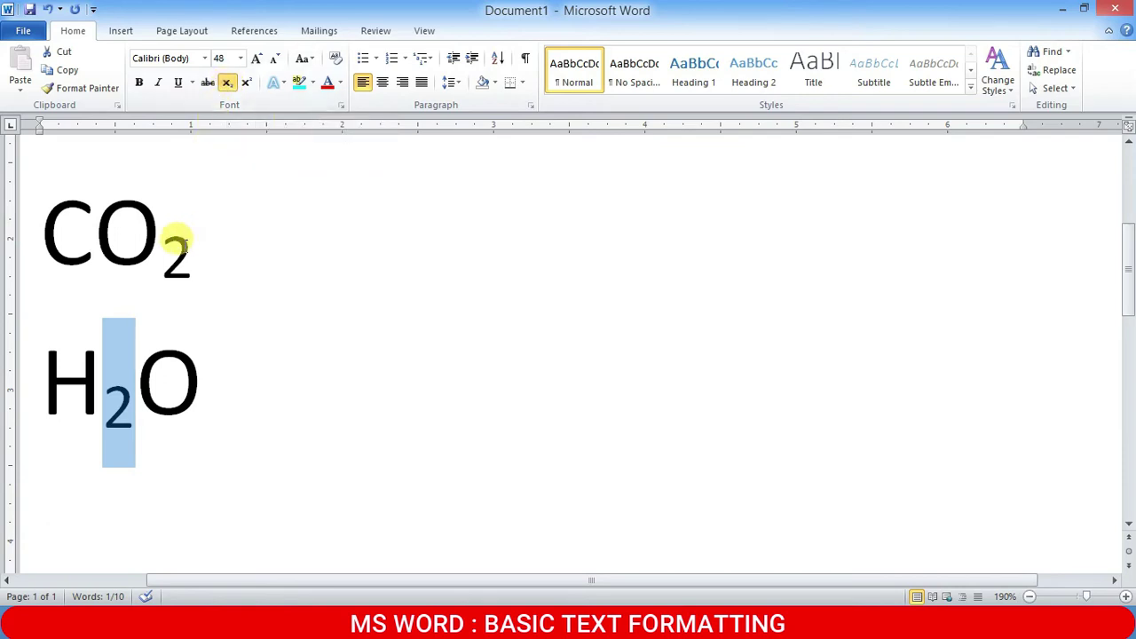
{"action": "left_click", "coordinate": [195, 246]}
{"action": "left_click_drag", "start_coordinate": [161, 246], "coordinate": [194, 246]}
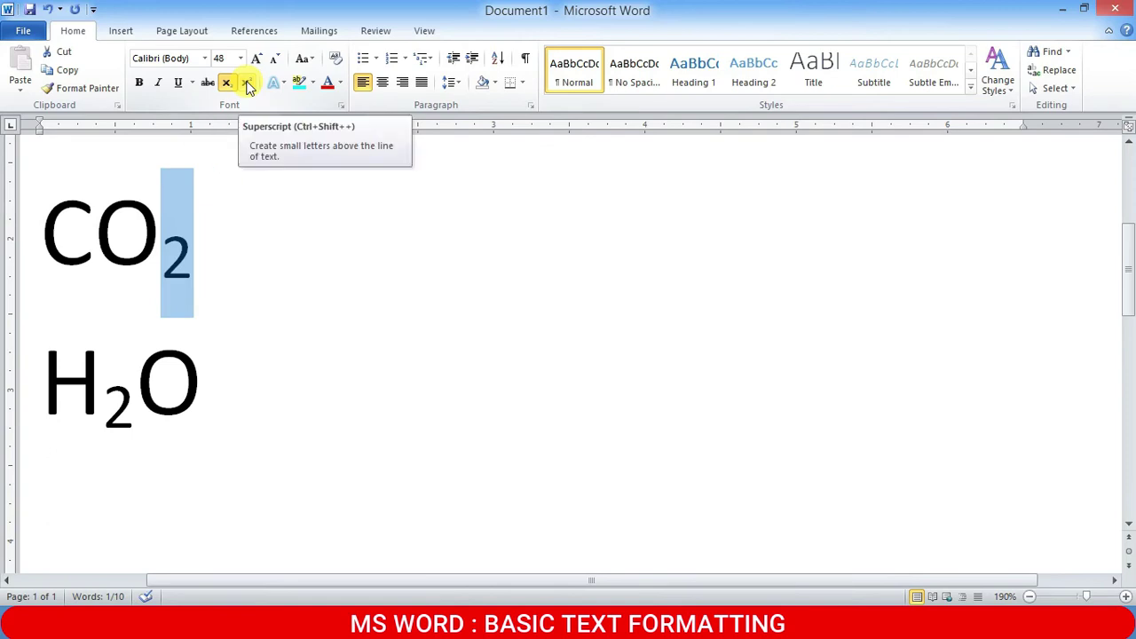
- Add a new line below the H2O formula containing the text (a2-b2)
{"action": "left_click", "coordinate": [332, 363]}
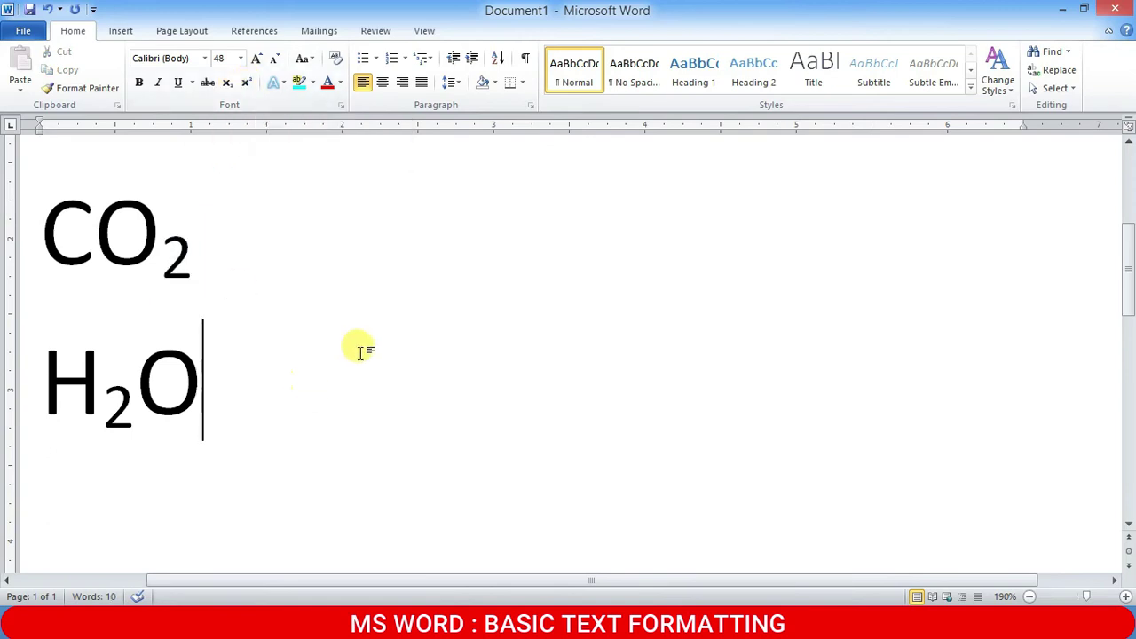
{"action": "key", "text": "Return"}
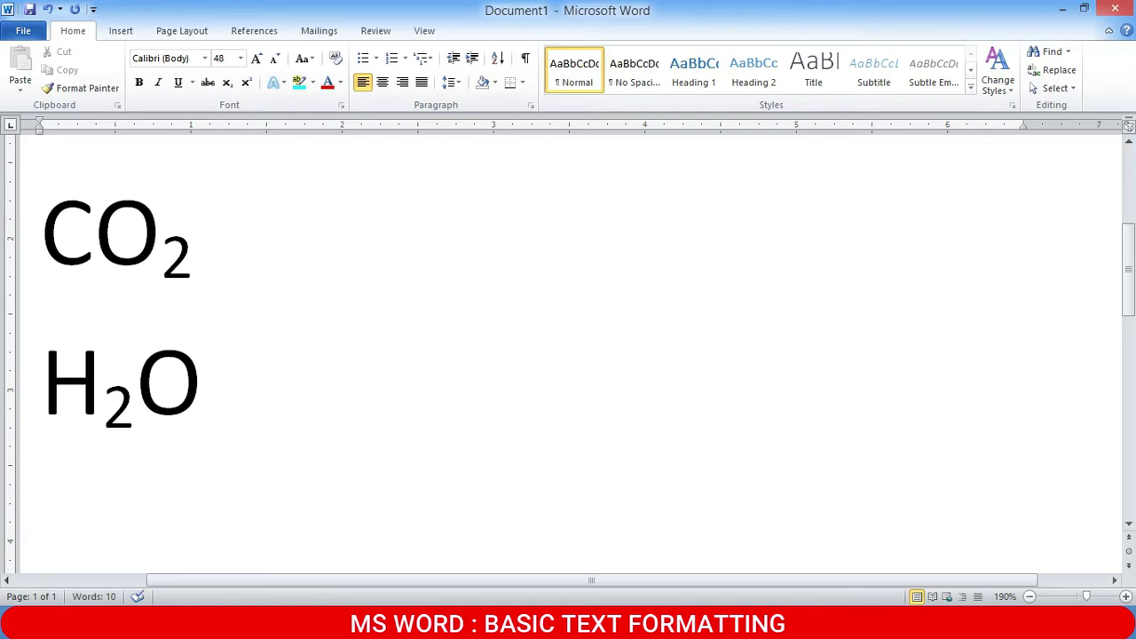
{"action": "type", "text": "(a"}
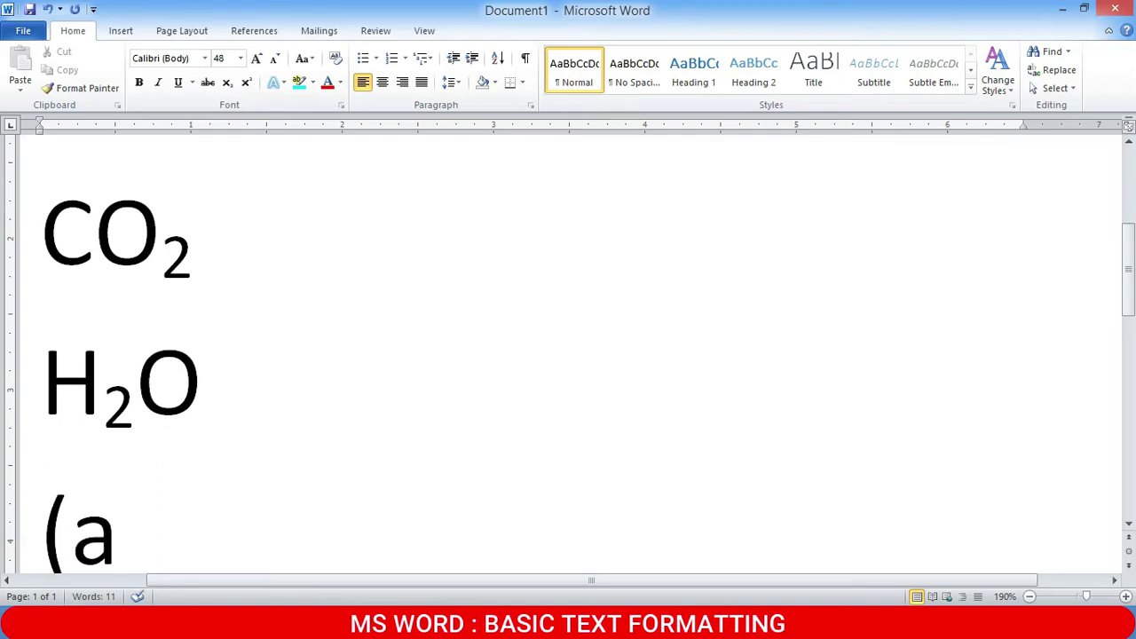
{"action": "type", "text": "2-"}
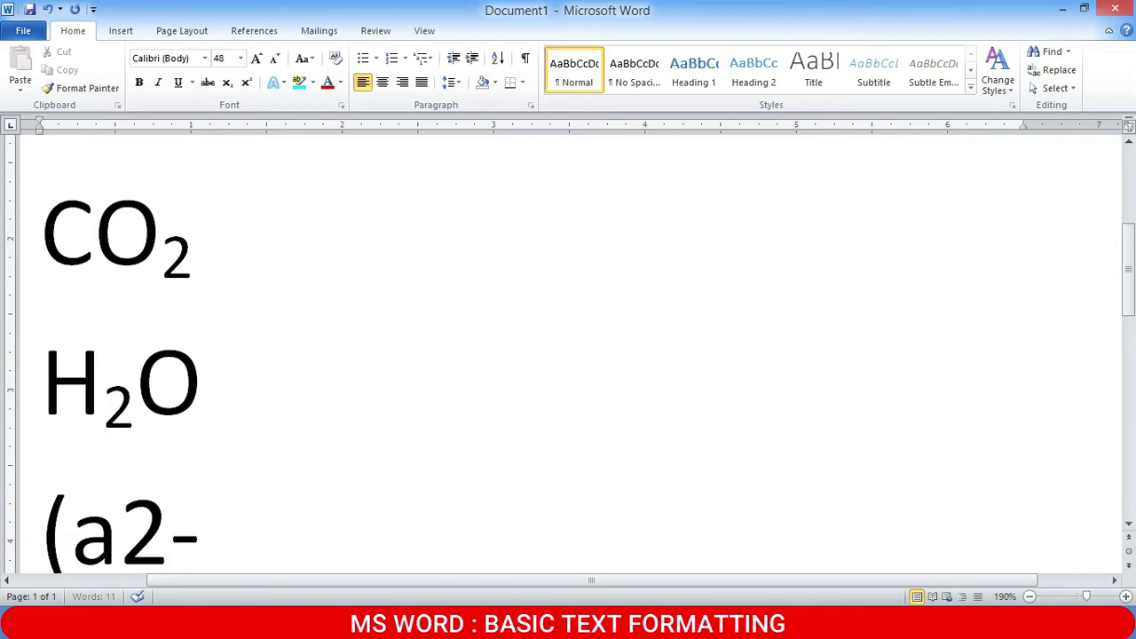
{"action": "type", "text": "b2"}
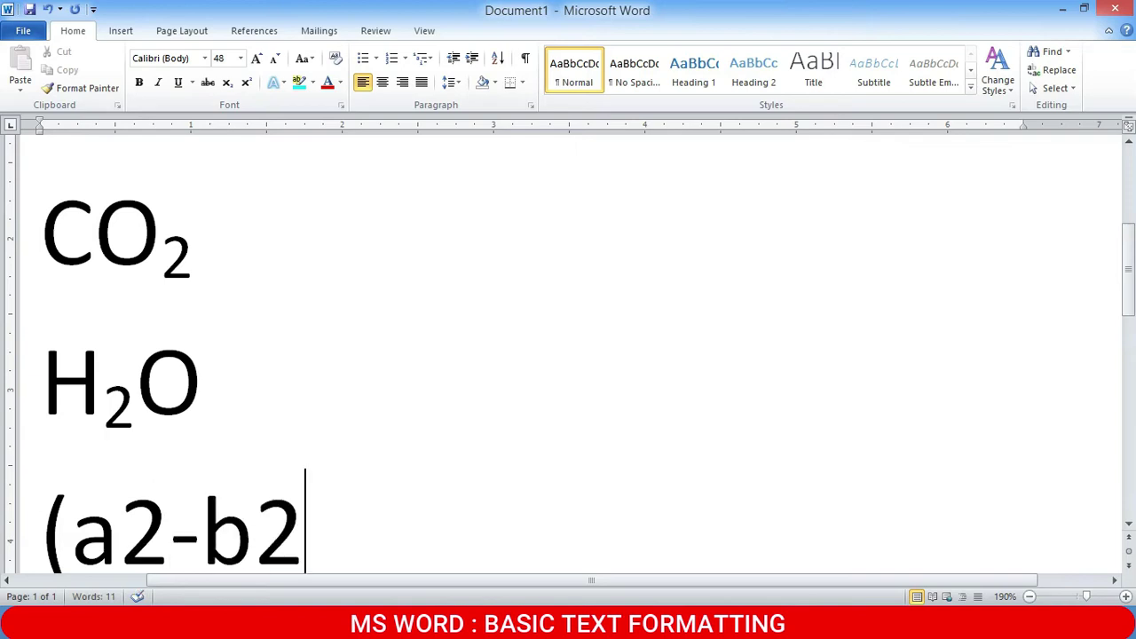
{"action": "type", "text": ")"}
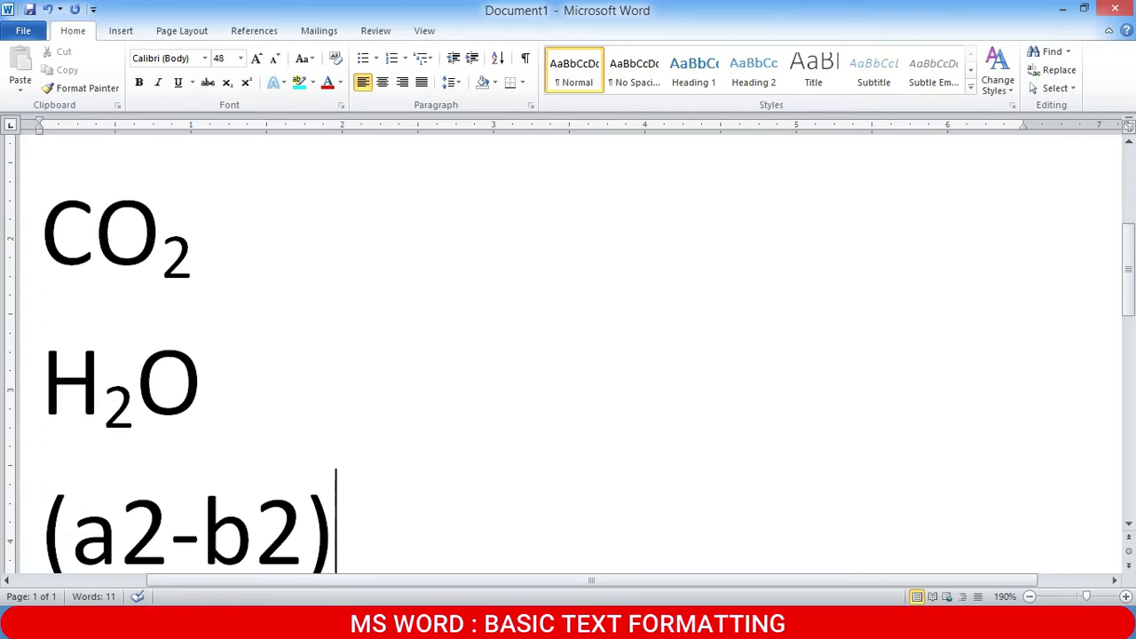
- Format the 2 after a and the 2 after b in (a2-b2) as superscript and clear the selection
{"action": "scroll", "coordinate": [173, 524], "scroll_direction": "down", "scroll_amount": 1}
{"action": "left_click", "coordinate": [138, 458]}
{"action": "left_click_drag", "start_coordinate": [137, 458], "coordinate": [159, 458]}
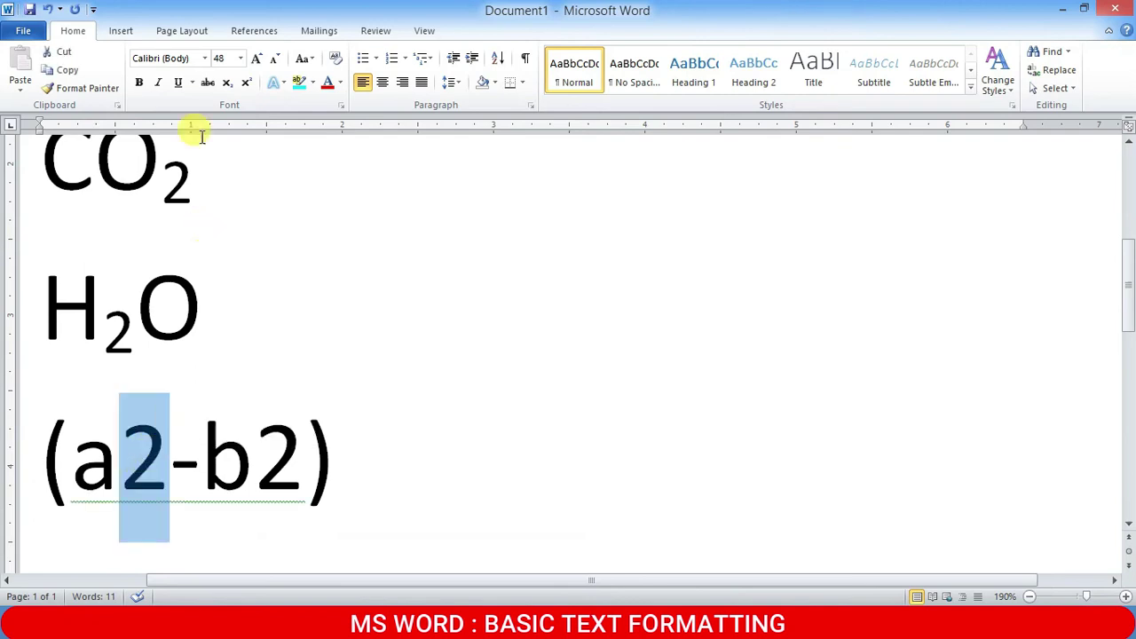
{"action": "left_click", "coordinate": [247, 83]}
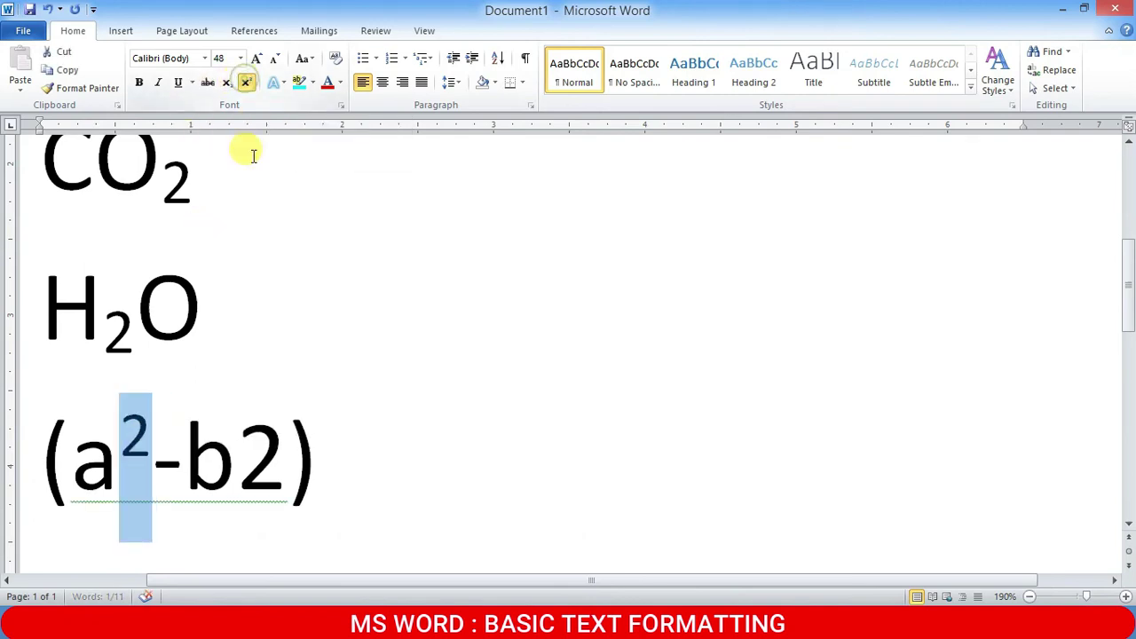
{"action": "left_click_drag", "start_coordinate": [237, 455], "coordinate": [277, 455]}
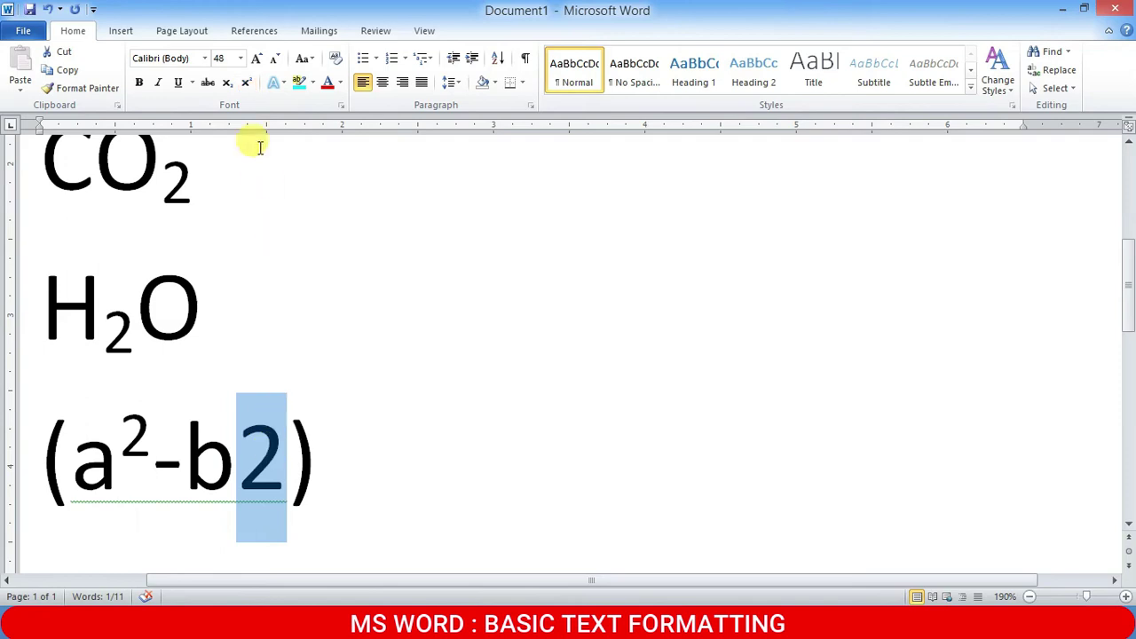
{"action": "left_click", "coordinate": [248, 83]}
{"action": "left_click", "coordinate": [325, 473]}
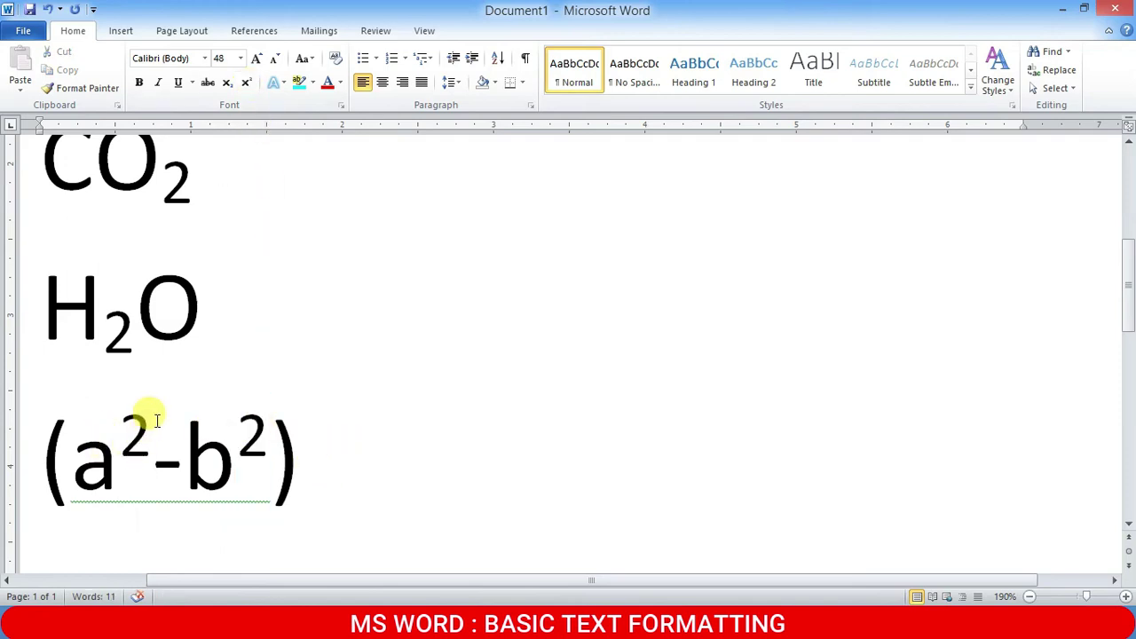
{"action": "left_click", "coordinate": [232, 450]}
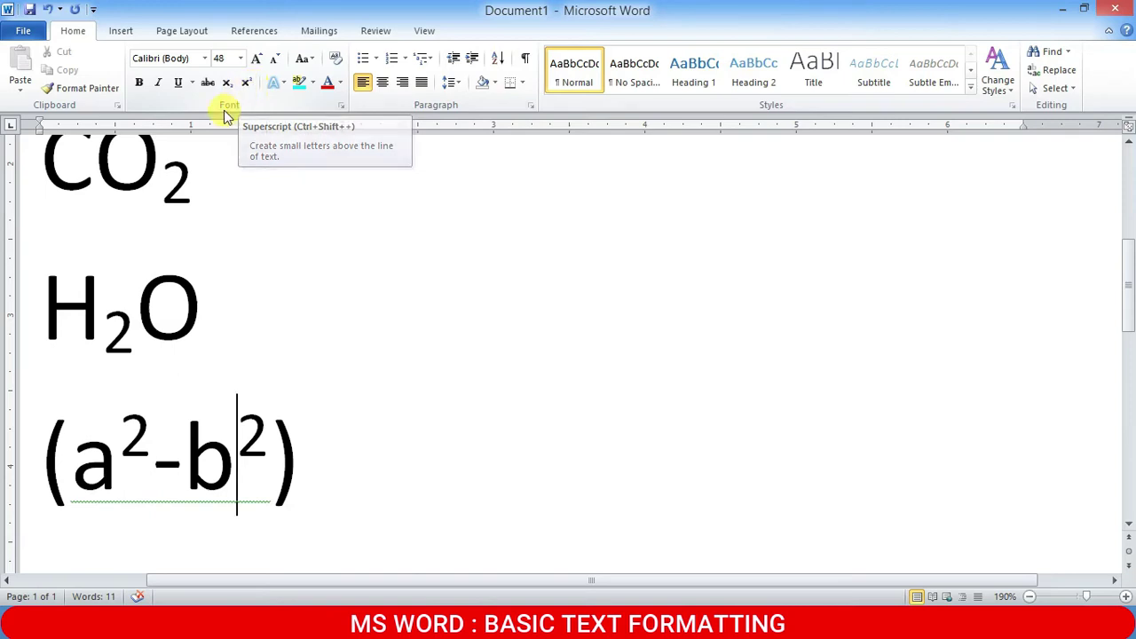
- Look over the formulas, selecting in turn the subscript 2s in CO2 and H2O and the superscript 2s after a and b
{"action": "scroll", "coordinate": [213, 399], "scroll_direction": "up", "scroll_amount": 3}
{"action": "scroll", "coordinate": [219, 402], "scroll_direction": "down", "scroll_amount": 3}
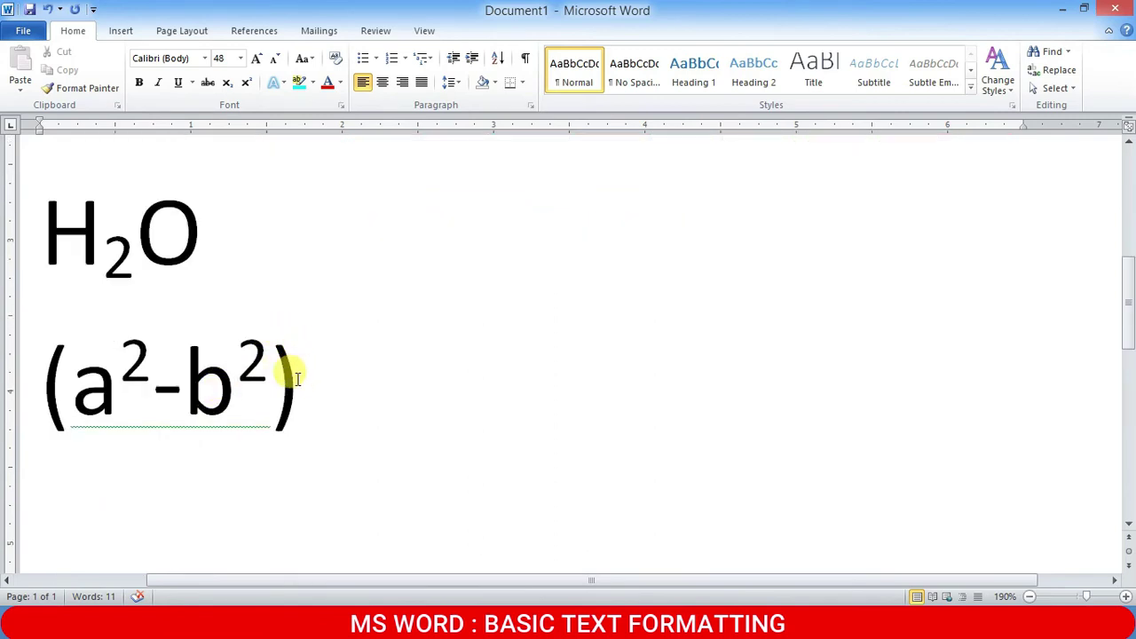
{"action": "scroll", "coordinate": [228, 375], "scroll_direction": "up", "scroll_amount": 2}
{"action": "scroll", "coordinate": [240, 370], "scroll_direction": "down", "scroll_amount": 3}
{"action": "scroll", "coordinate": [262, 355], "scroll_direction": "up", "scroll_amount": 3}
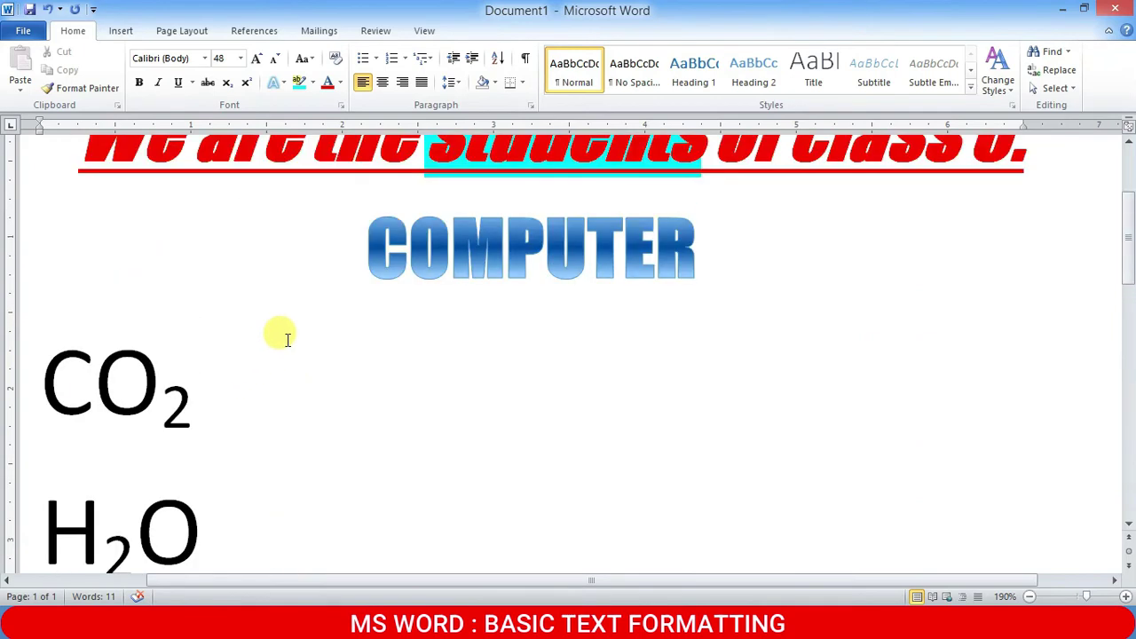
{"action": "scroll", "coordinate": [320, 364], "scroll_direction": "up", "scroll_amount": 2}
{"action": "scroll", "coordinate": [221, 412], "scroll_direction": "down", "scroll_amount": 2}
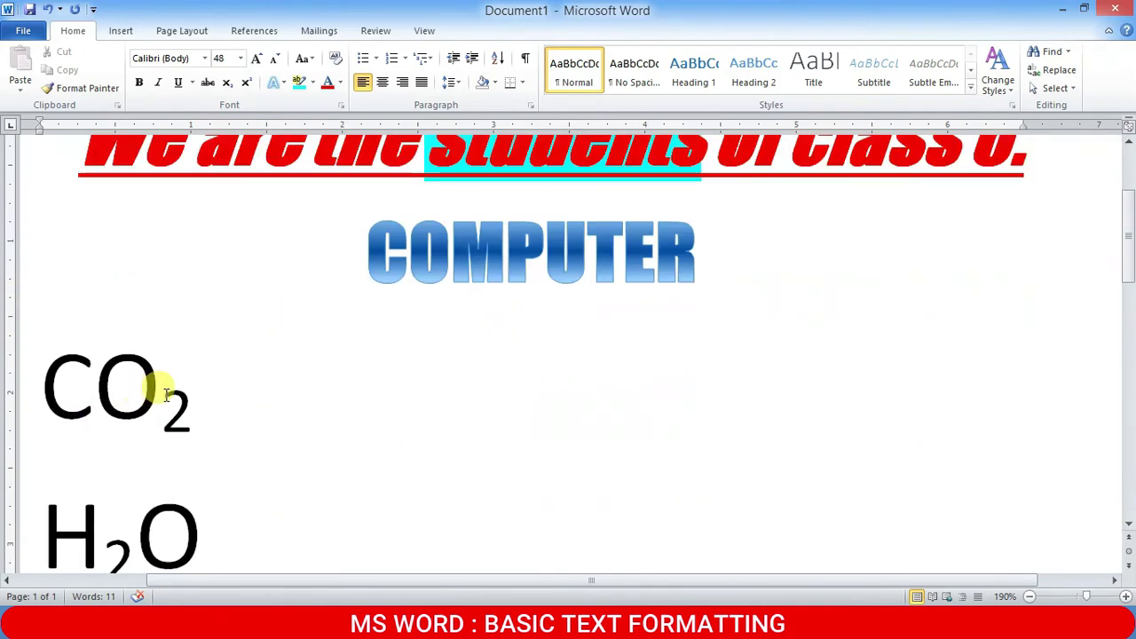
{"action": "left_click_drag", "start_coordinate": [164, 395], "coordinate": [189, 385]}
{"action": "left_click_drag", "start_coordinate": [104, 513], "coordinate": [139, 512]}
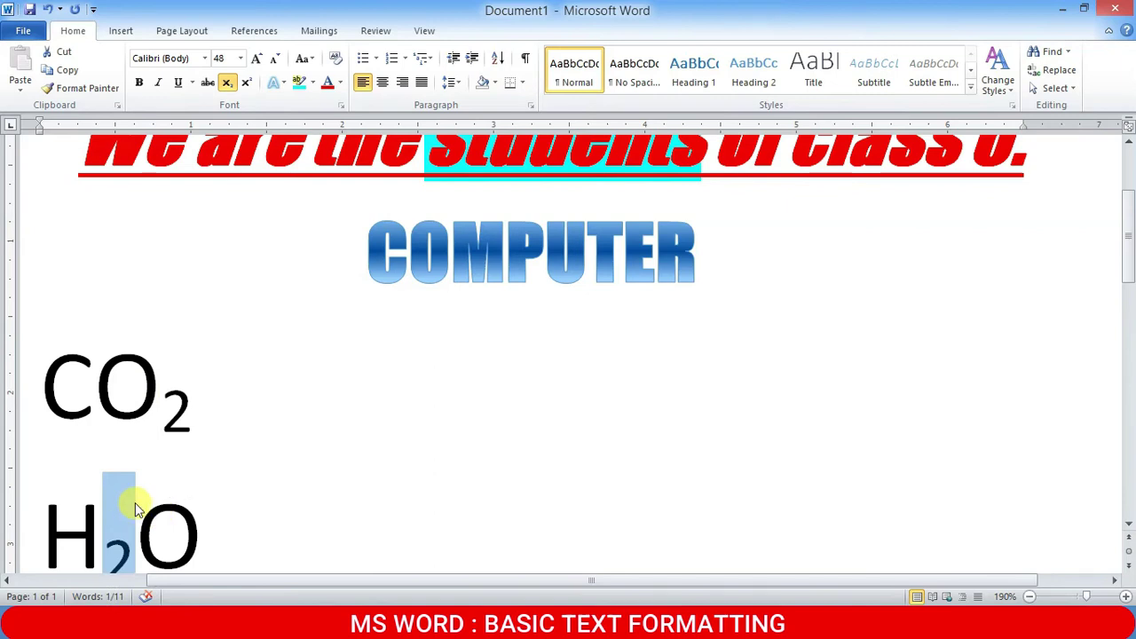
{"action": "scroll", "coordinate": [147, 479], "scroll_direction": "down", "scroll_amount": 3}
{"action": "scroll", "coordinate": [145, 279], "scroll_direction": "up", "scroll_amount": 2}
{"action": "left_click_drag", "start_coordinate": [127, 519], "coordinate": [152, 515]}
{"action": "left_click", "coordinate": [115, 507]}
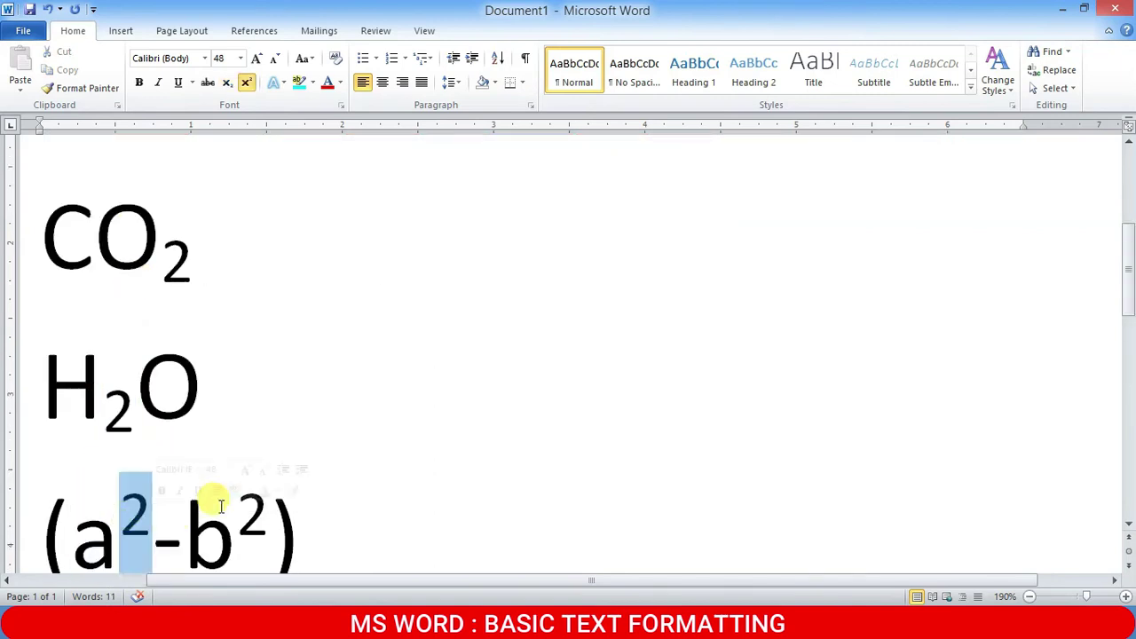
{"action": "left_click", "coordinate": [246, 520]}
{"action": "left_click_drag", "start_coordinate": [238, 523], "coordinate": [268, 524]}
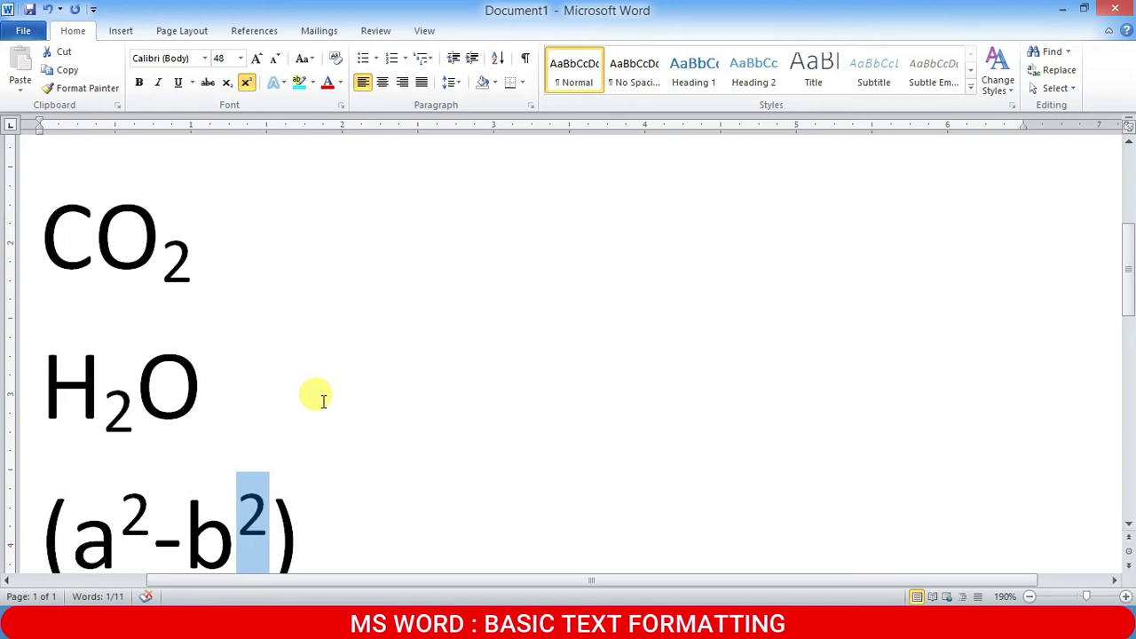
- Color "class 6." in the heading sentence green and remove its italic and underline
{"action": "scroll", "coordinate": [292, 311], "scroll_direction": "up", "scroll_amount": 5}
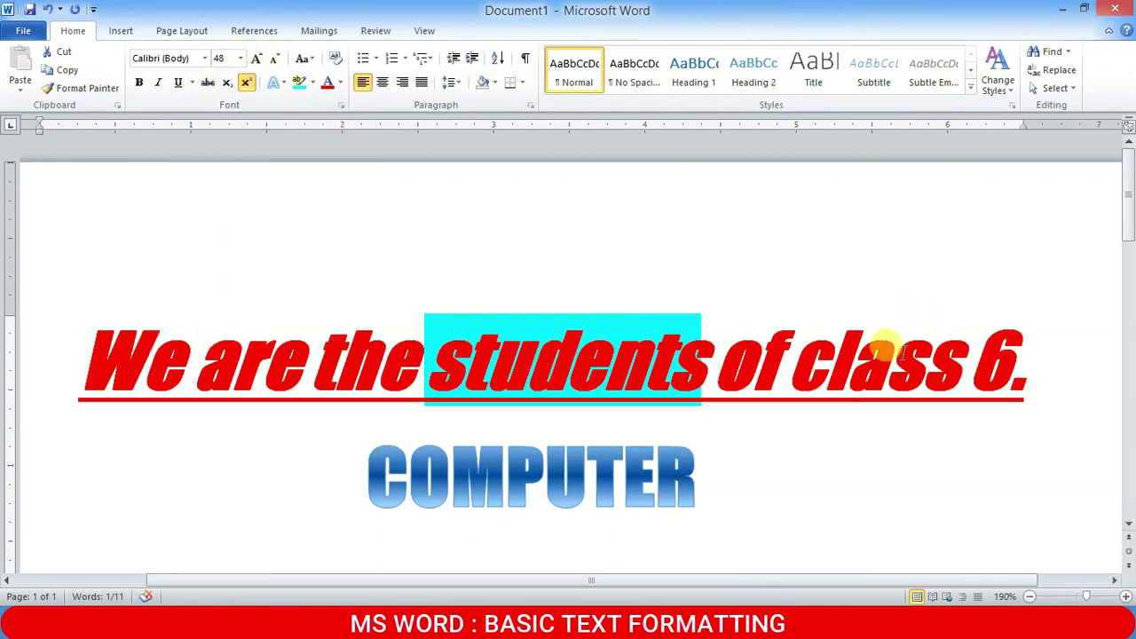
{"action": "left_click_drag", "start_coordinate": [793, 361], "coordinate": [1032, 356]}
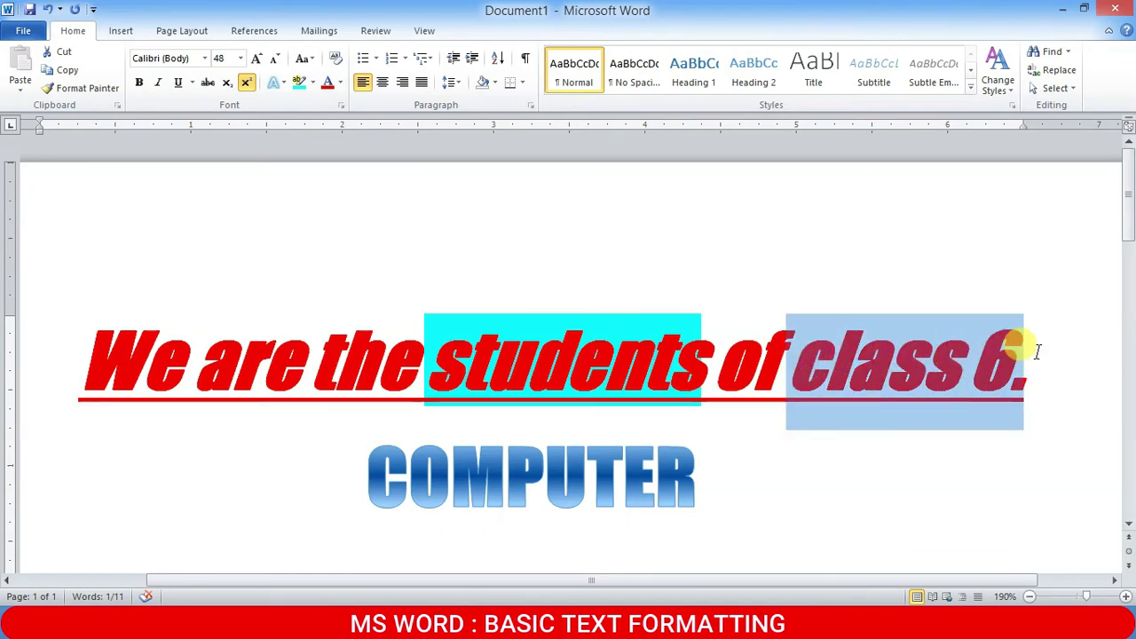
{"action": "left_click", "coordinate": [340, 83]}
{"action": "left_click", "coordinate": [398, 222]}
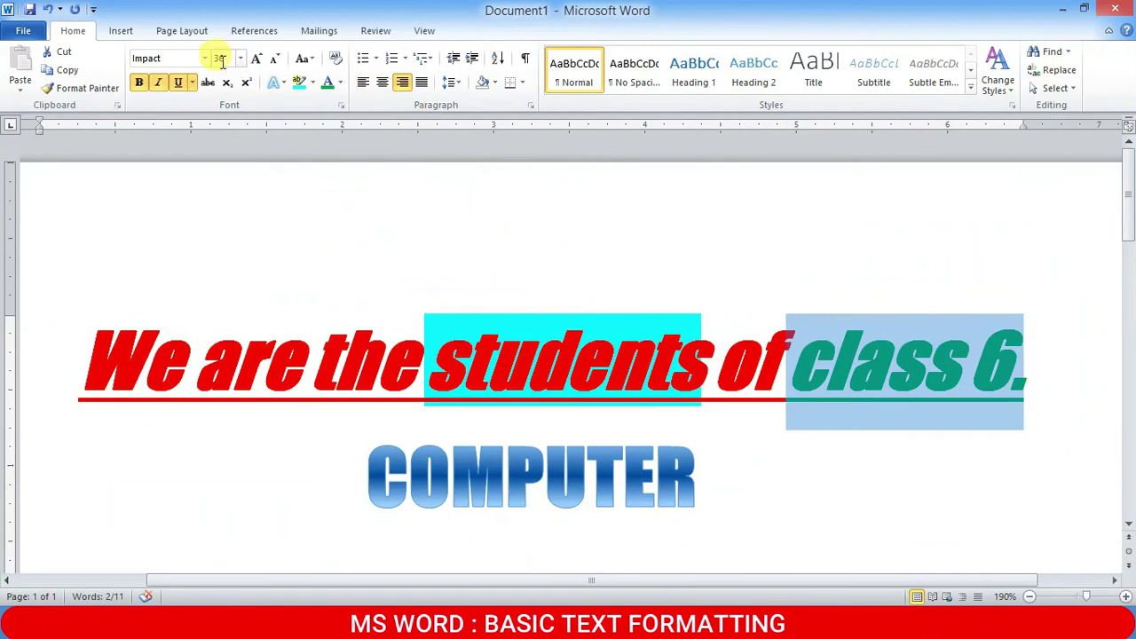
{"action": "left_click", "coordinate": [159, 84]}
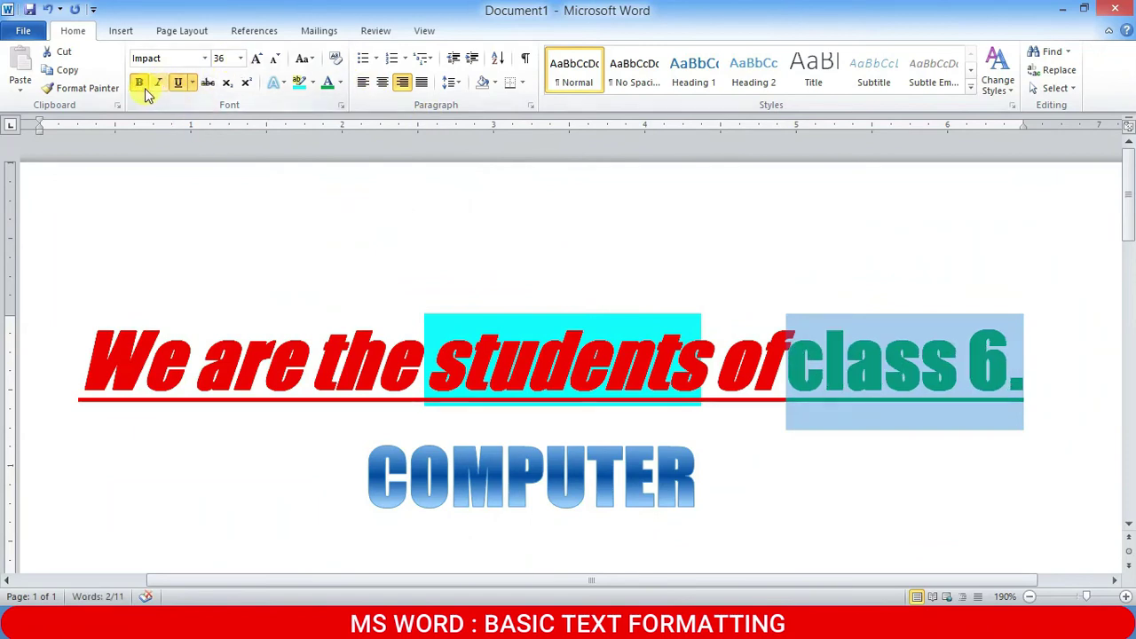
{"action": "left_click", "coordinate": [177, 82]}
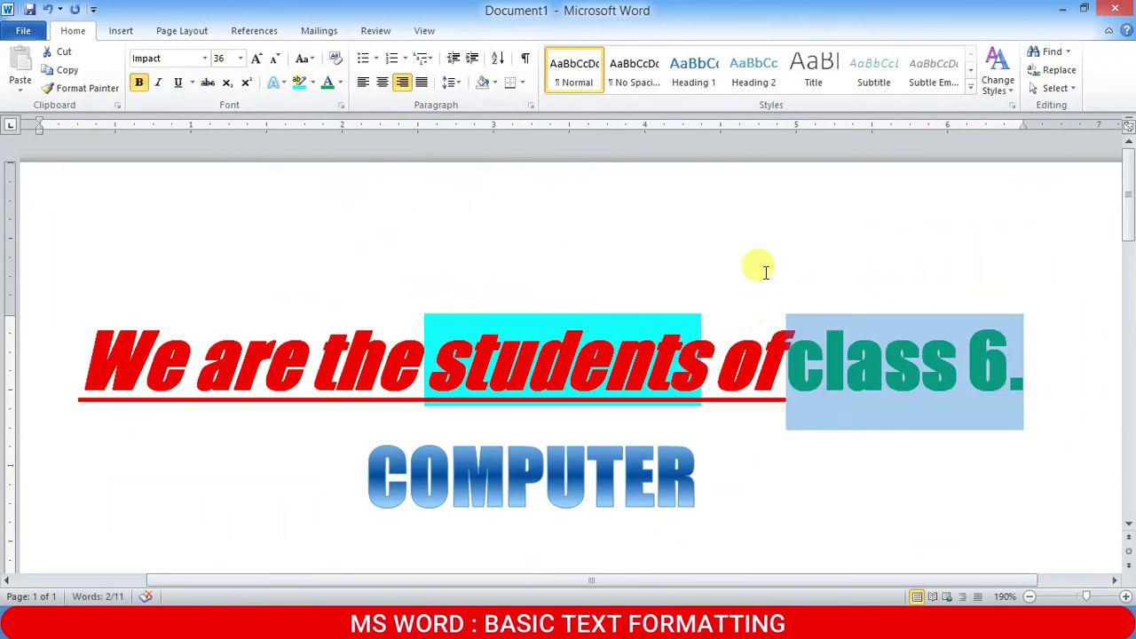
- Apply strikethrough to "class 6." and to the word COMPUTER, and clear the selection
{"action": "left_click", "coordinate": [207, 82]}
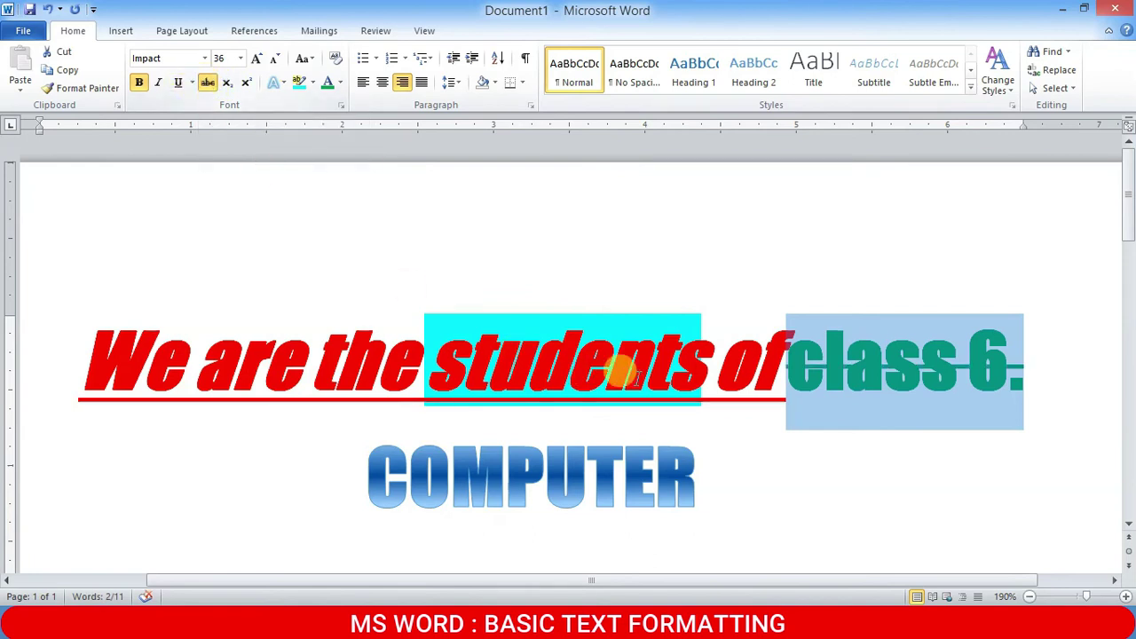
{"action": "left_click", "coordinate": [919, 373]}
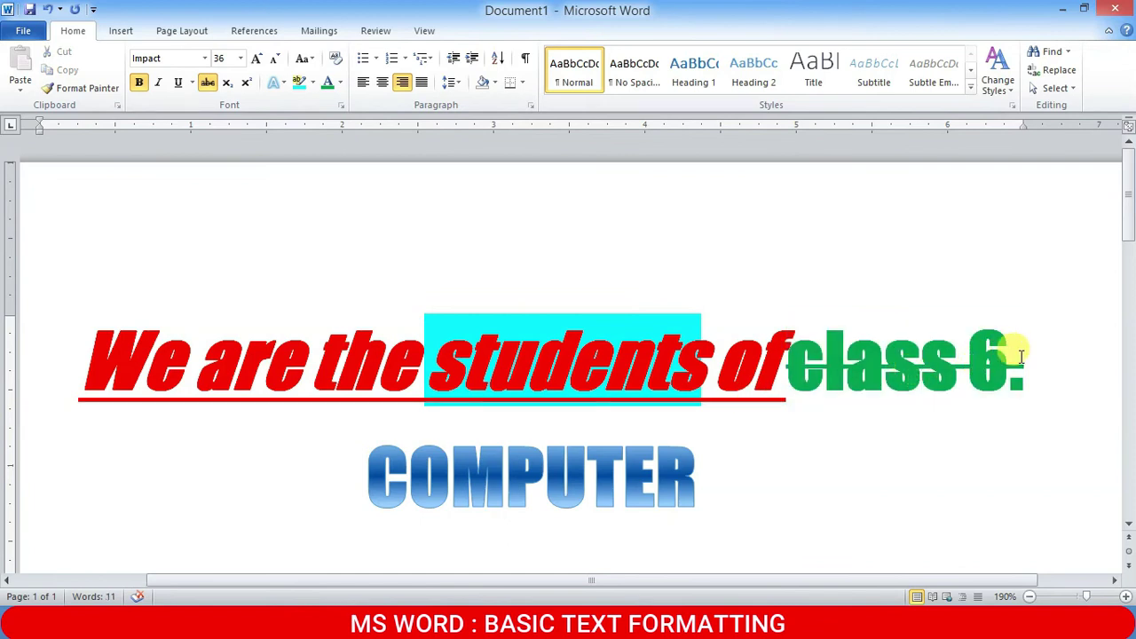
{"action": "left_click_drag", "start_coordinate": [1028, 361], "coordinate": [793, 373]}
{"action": "left_click_drag", "start_coordinate": [356, 464], "coordinate": [696, 471]}
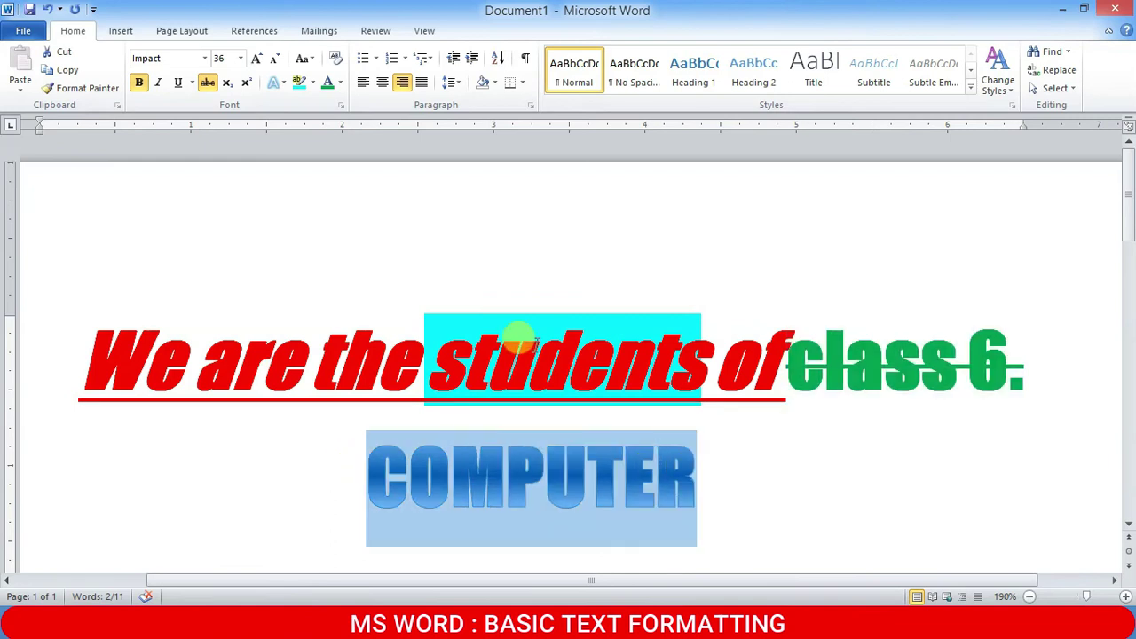
{"action": "left_click", "coordinate": [207, 83]}
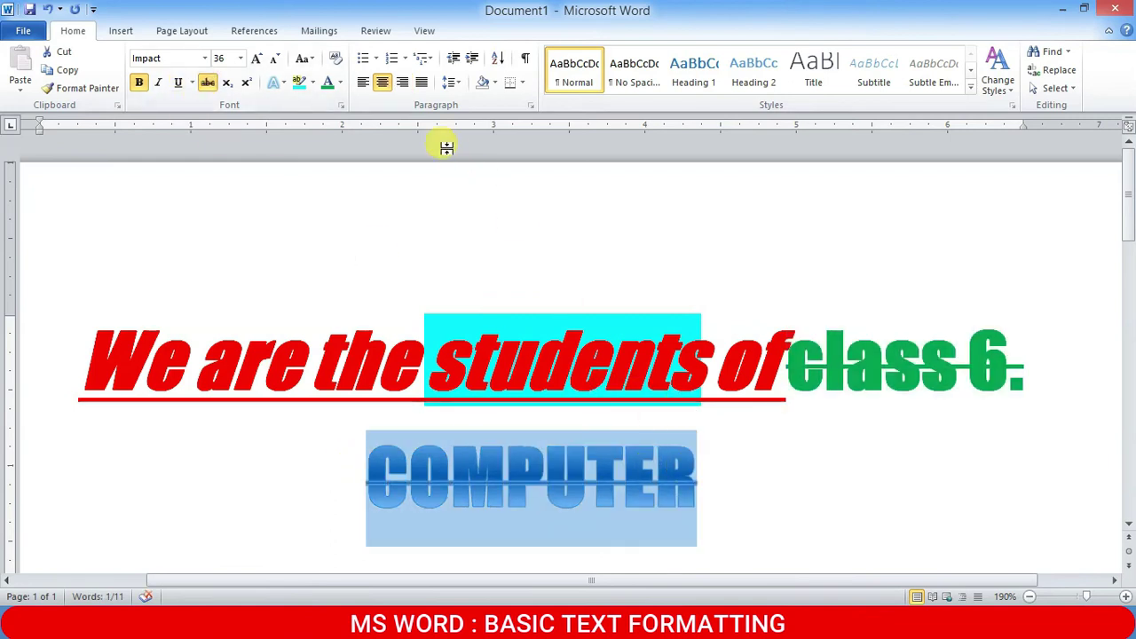
{"action": "left_click", "coordinate": [773, 446]}
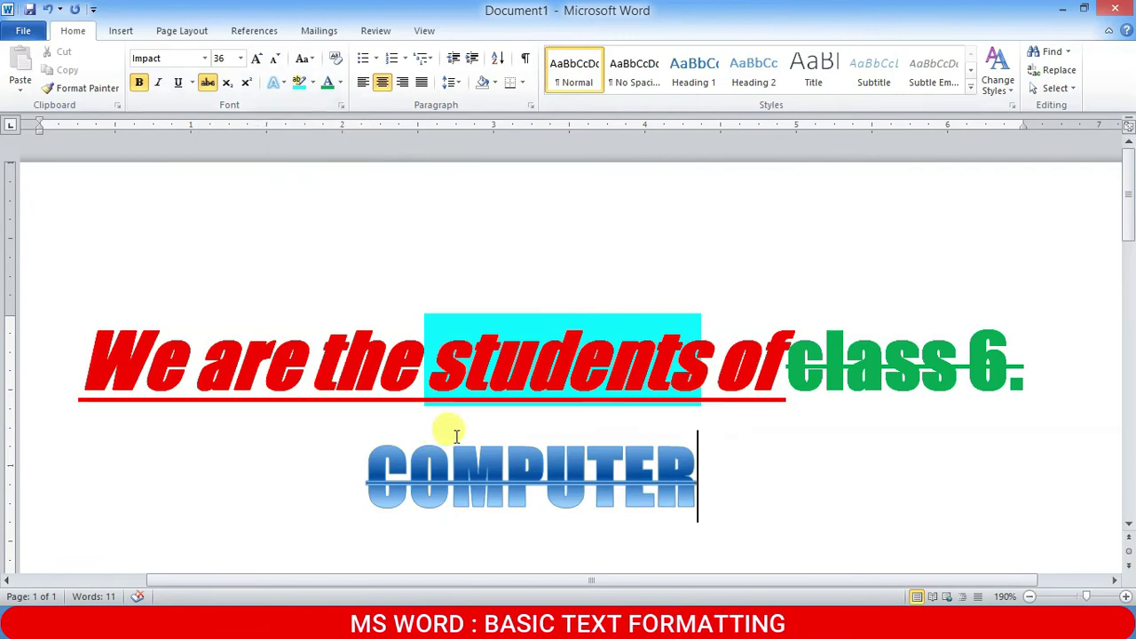
{"action": "left_click", "coordinate": [209, 85]}
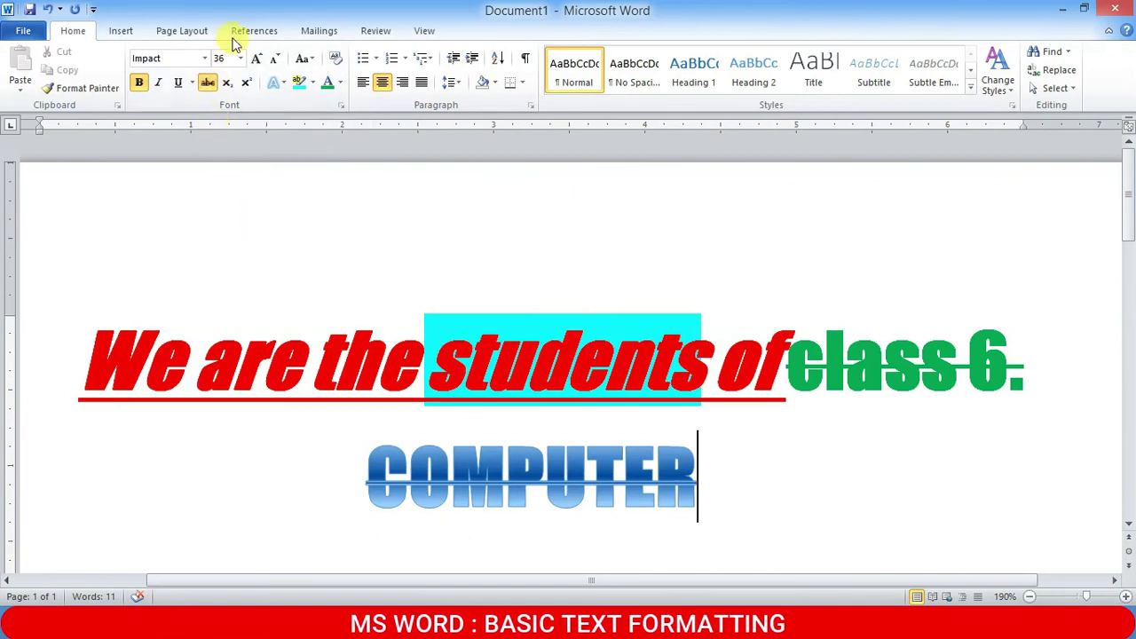
{"action": "left_click_drag", "start_coordinate": [372, 470], "coordinate": [733, 465]}
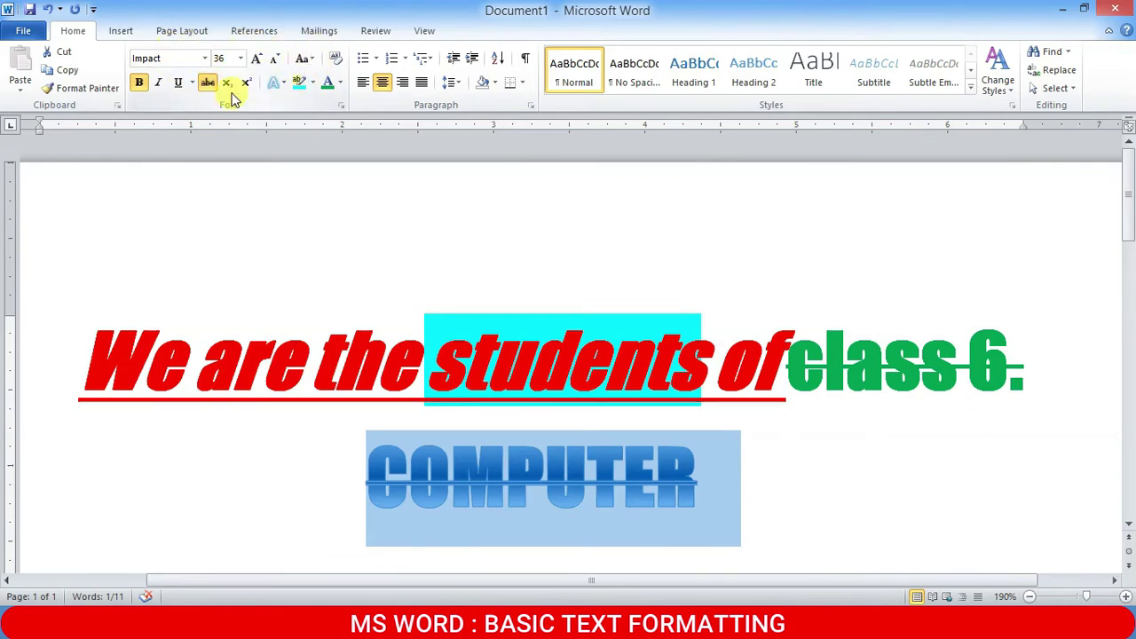
{"action": "scroll", "coordinate": [292, 306], "scroll_direction": "down", "scroll_amount": 3}
{"action": "scroll", "coordinate": [288, 324], "scroll_direction": "up", "scroll_amount": 3}
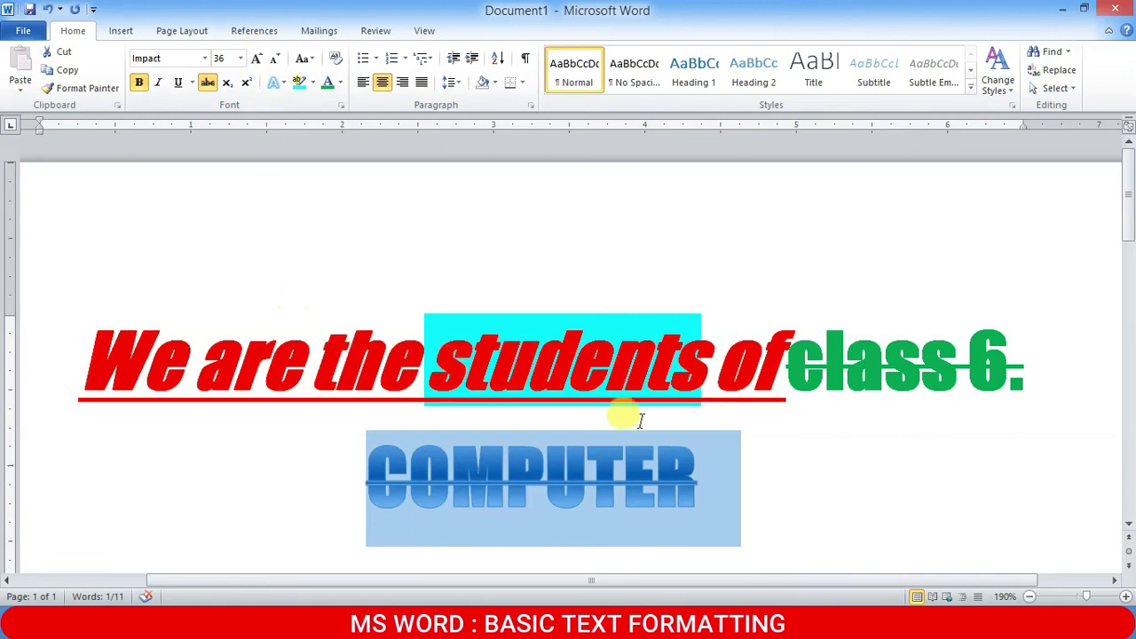
{"action": "left_click_drag", "start_coordinate": [672, 457], "coordinate": [362, 445]}
{"action": "scroll", "coordinate": [140, 410], "scroll_direction": "down", "scroll_amount": 5}
{"action": "scroll", "coordinate": [157, 257], "scroll_direction": "up", "scroll_amount": 5}
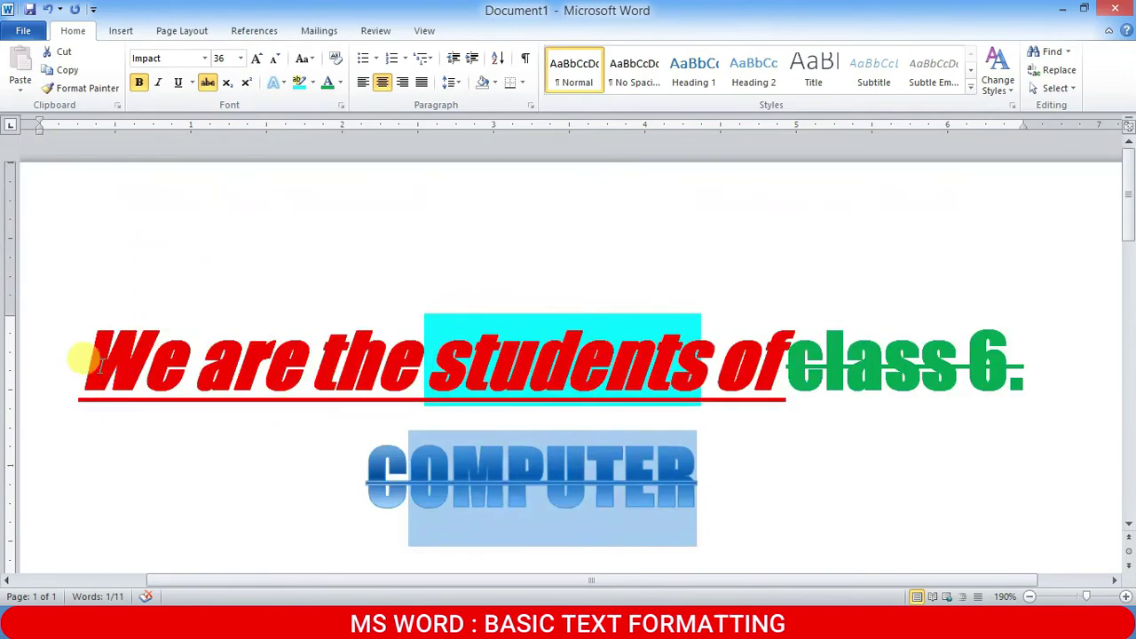
- Clear all formatting from the sentence "We are the students of class 6." and remove the highlight from "students"
{"action": "left_click_drag", "start_coordinate": [111, 353], "coordinate": [1030, 385]}
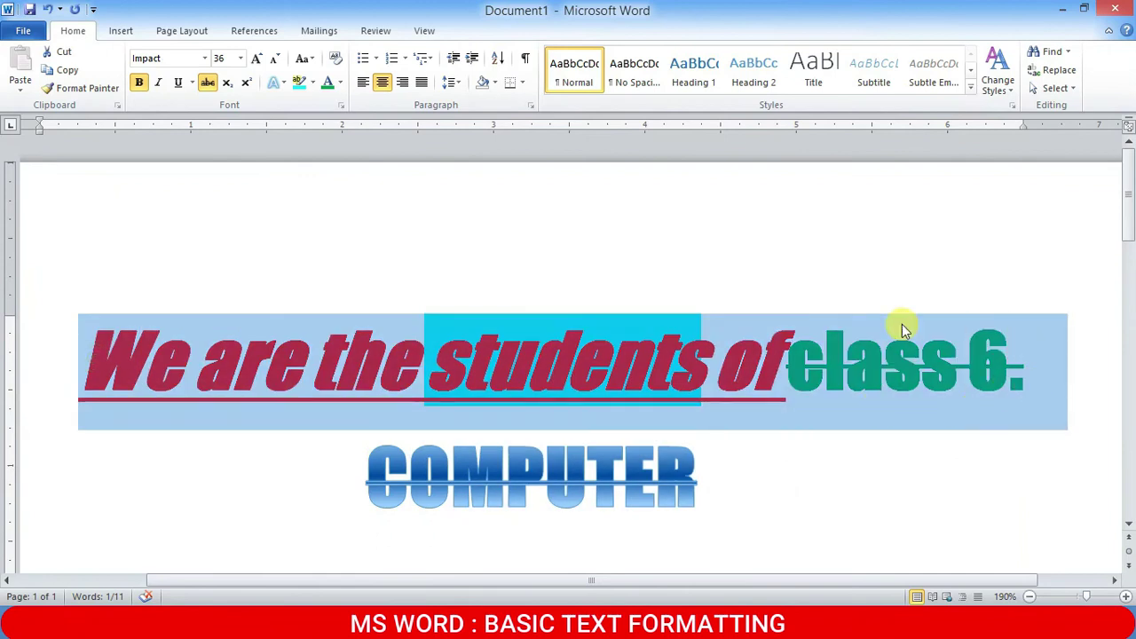
{"action": "left_click", "coordinate": [337, 61]}
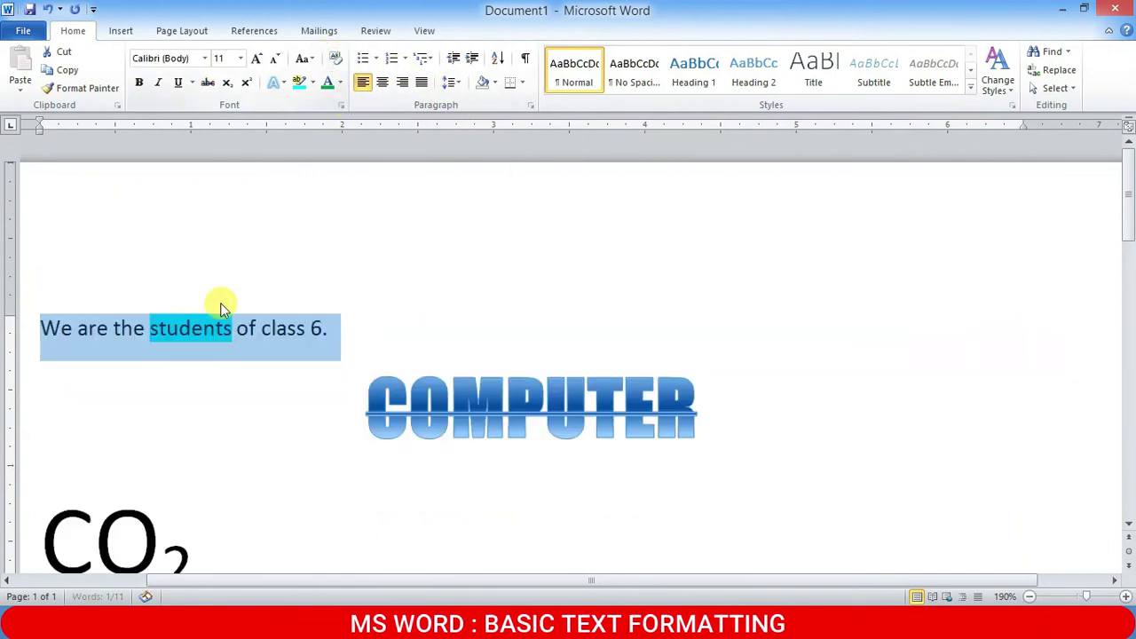
{"action": "left_click", "coordinate": [313, 82]}
{"action": "left_click", "coordinate": [326, 183]}
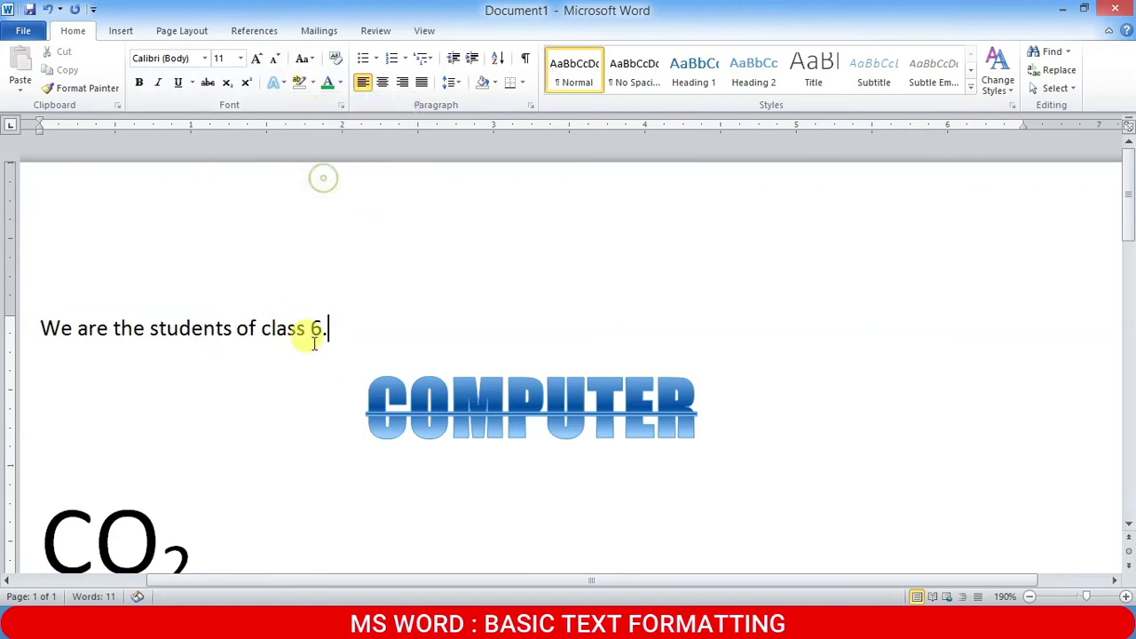
- Enlarge the sentence "We are the students of class 6." step by step to 36 pt
{"action": "left_click_drag", "start_coordinate": [353, 324], "coordinate": [35, 317]}
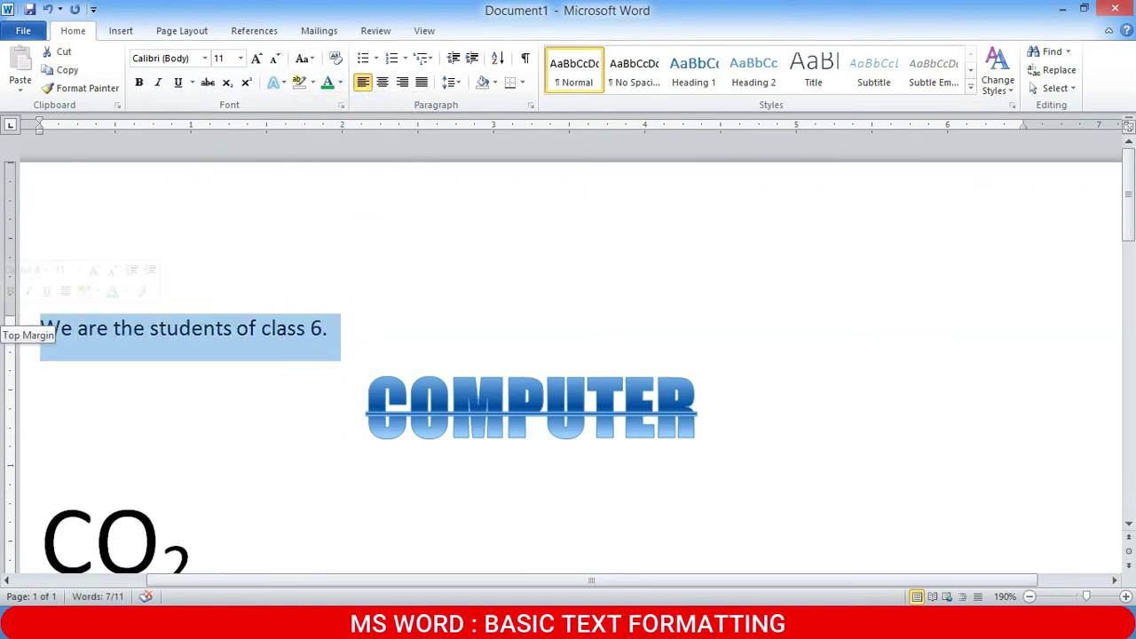
{"action": "key", "text": "ctrl+shift+period"}
{"action": "key", "text": "ctrl+shift+period"}
{"action": "key", "text": "ctrl+shift+period"}
{"action": "key", "text": "ctrl+shift+period"}
{"action": "key", "text": "ctrl+shift+period"}
{"action": "key", "text": "ctrl+shift+period"}
{"action": "key", "text": "ctrl+shift+period"}
{"action": "key", "text": "ctrl+shift+period"}
{"action": "key", "text": "ctrl+shift+period"}
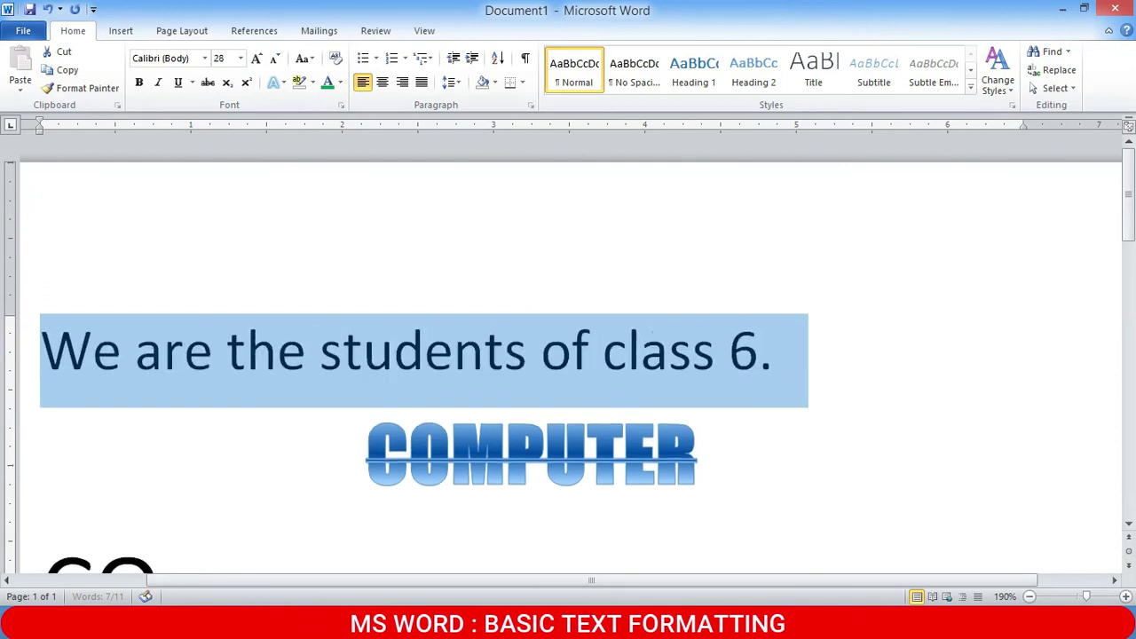
{"action": "key", "text": "ctrl+shift+period"}
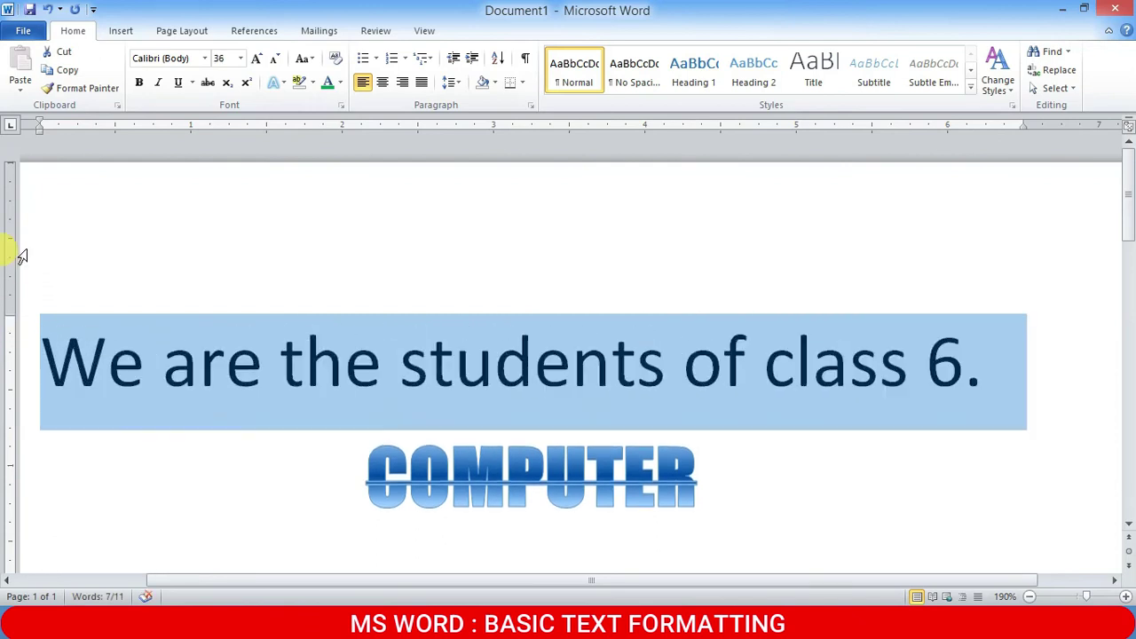
- Reselect the whole sentence and look over the list of available font sizes without choosing one
{"action": "left_click", "coordinate": [312, 373]}
{"action": "left_click_drag", "start_coordinate": [41, 348], "coordinate": [971, 369]}
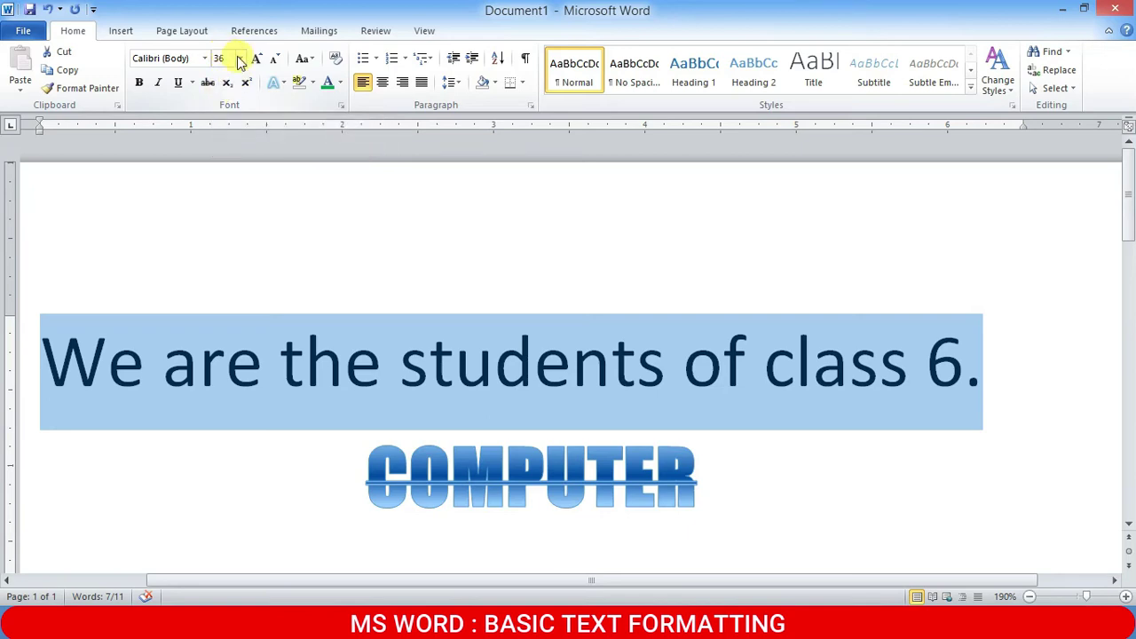
{"action": "left_click", "coordinate": [240, 58]}
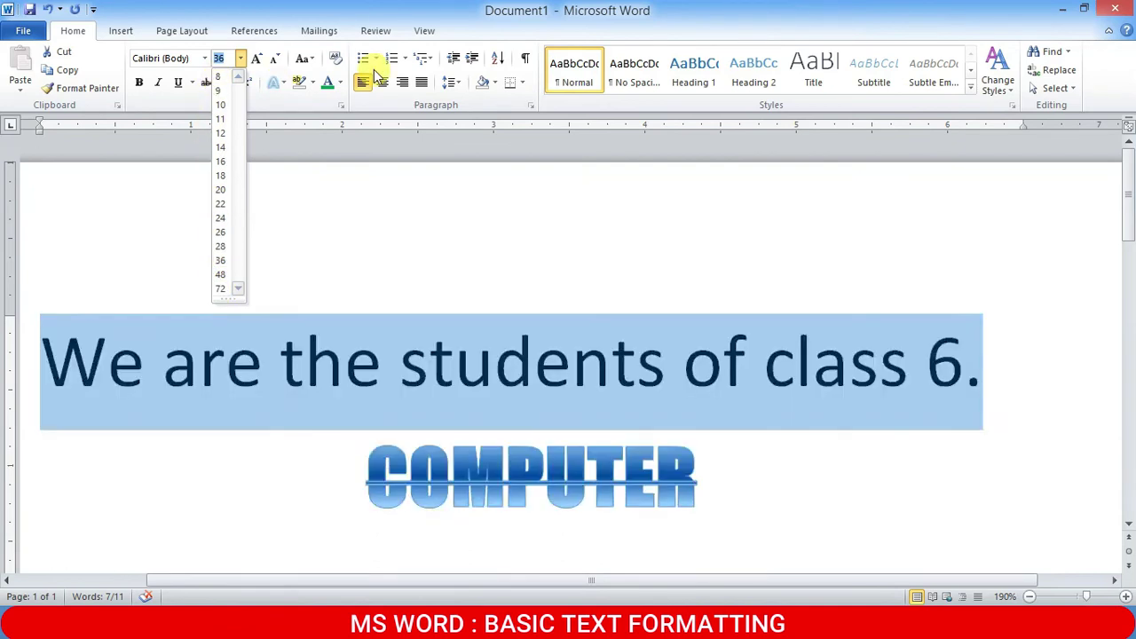
{"action": "left_click", "coordinate": [278, 5]}
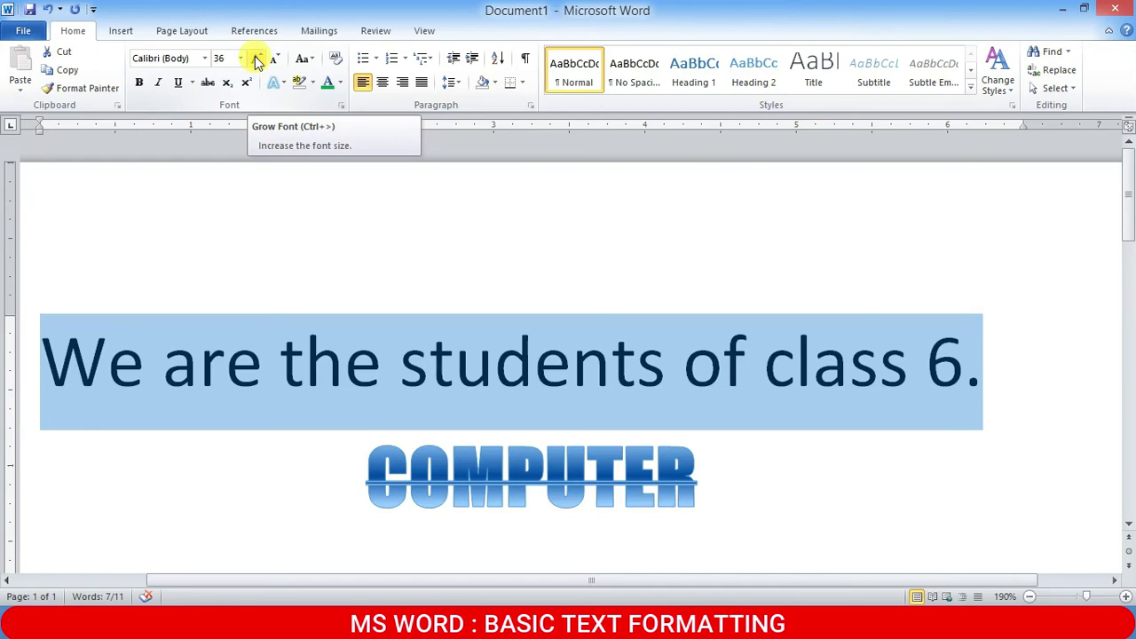
- Grow the font of the selected sentence step by step to 110 pt
{"action": "left_click", "coordinate": [256, 59]}
{"action": "left_click", "coordinate": [255, 60]}
{"action": "left_click", "coordinate": [256, 59]}
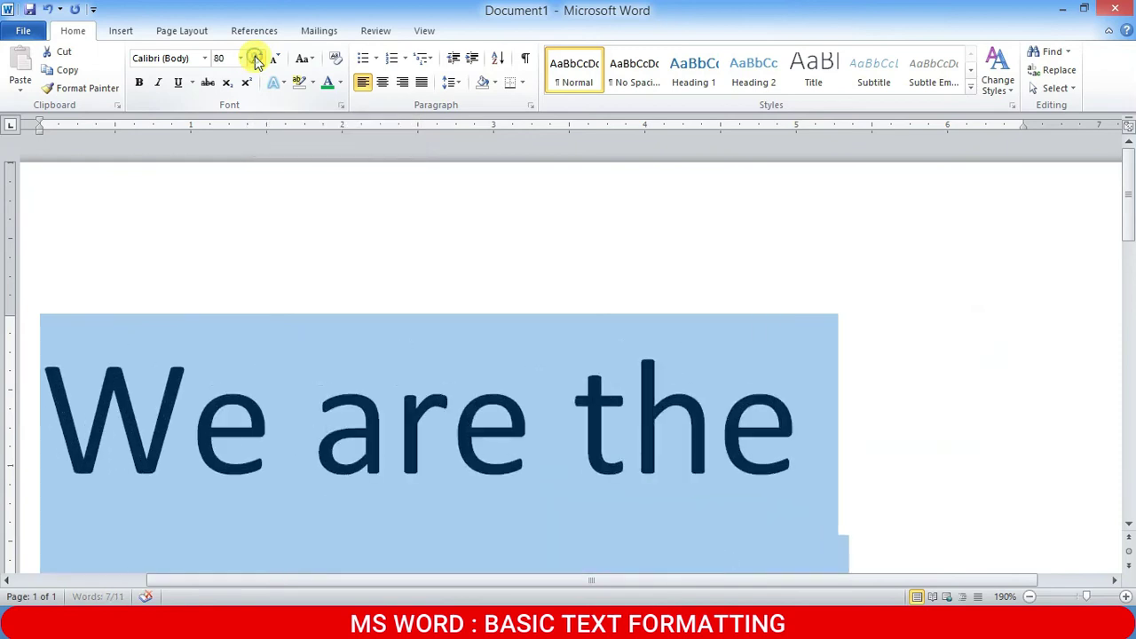
{"action": "left_click", "coordinate": [256, 60]}
{"action": "left_click", "coordinate": [255, 59]}
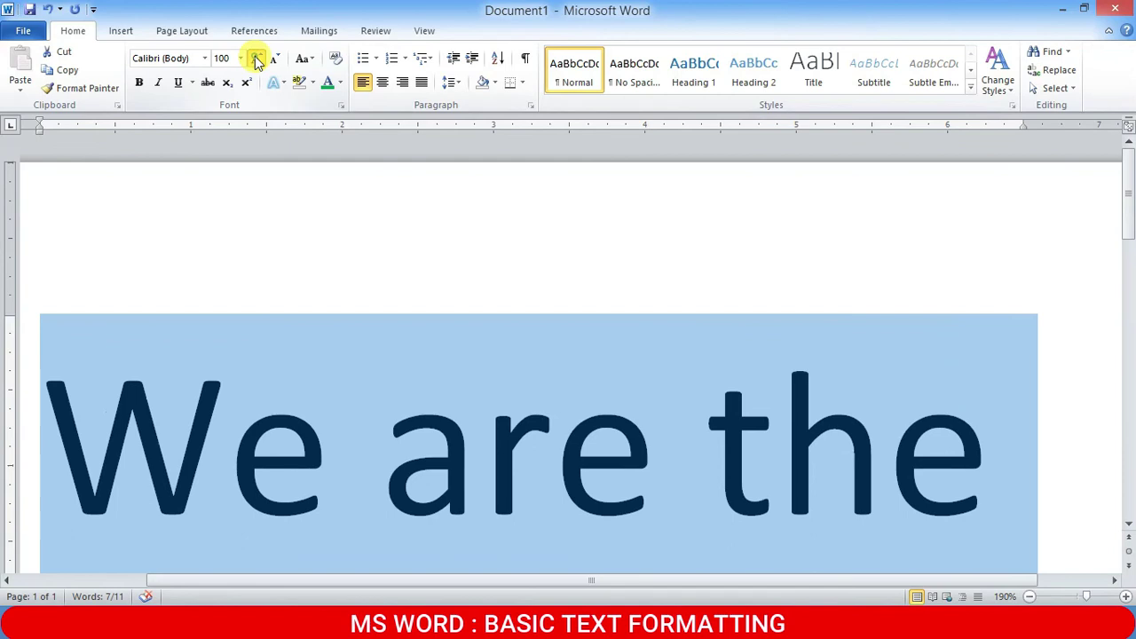
{"action": "left_click", "coordinate": [256, 59]}
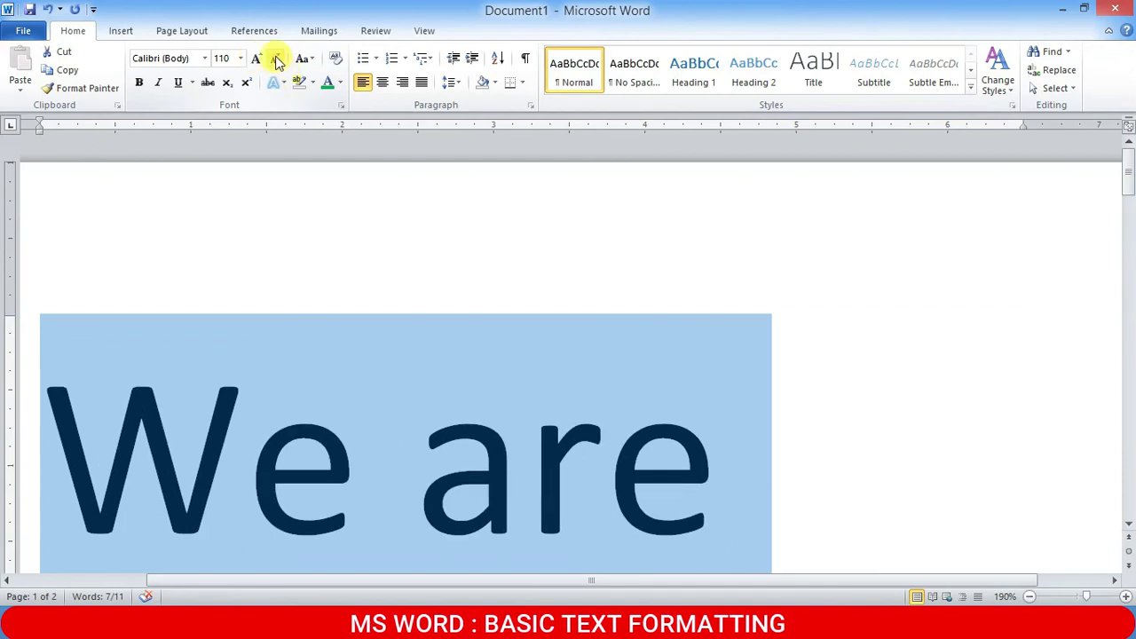
- Shrink the font of the selected sentence step by step down to the smallest size
{"action": "left_click", "coordinate": [277, 60]}
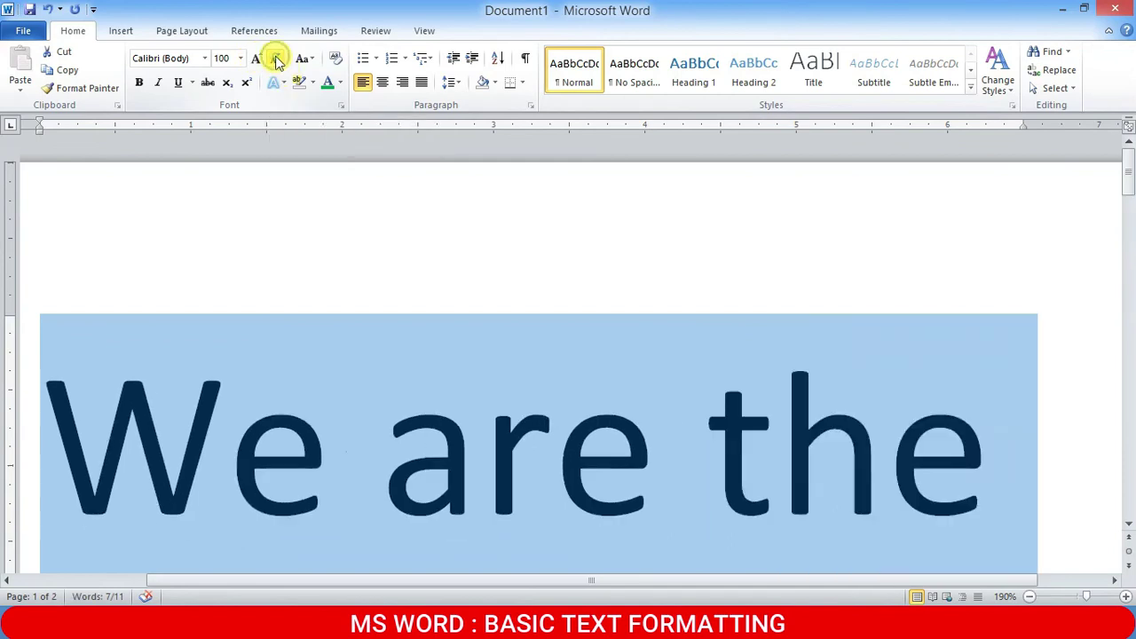
{"action": "left_click", "coordinate": [278, 60]}
{"action": "left_click", "coordinate": [278, 60]}
{"action": "left_click", "coordinate": [277, 60]}
{"action": "left_click", "coordinate": [278, 60]}
{"action": "left_click", "coordinate": [278, 61]}
{"action": "left_click", "coordinate": [278, 61]}
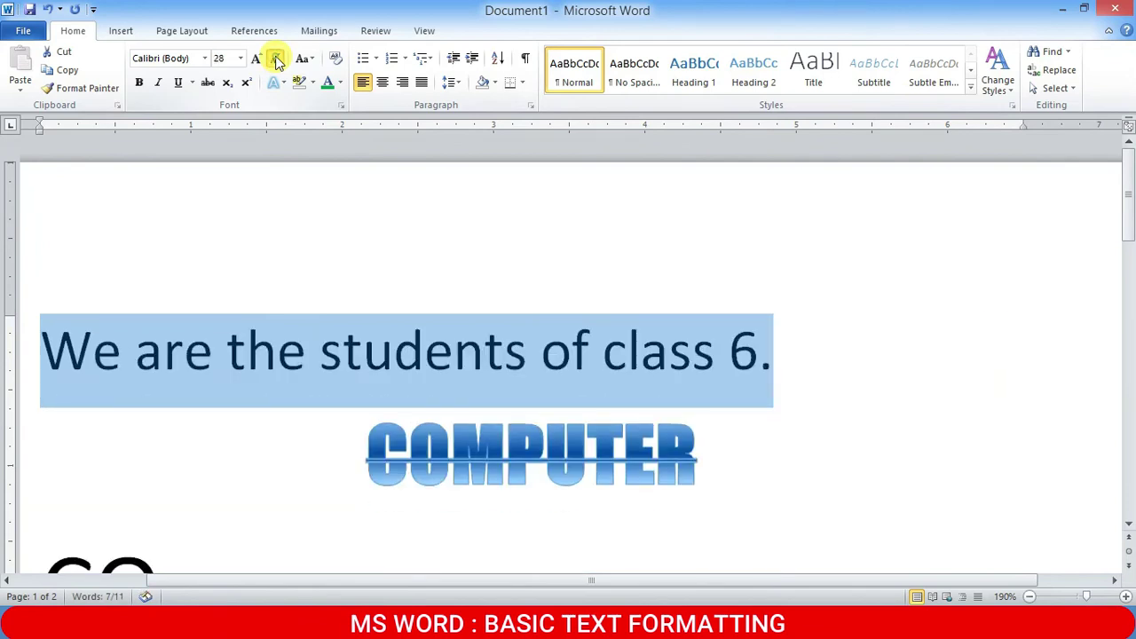
{"action": "left_click", "coordinate": [278, 61]}
{"action": "left_click", "coordinate": [278, 61]}
{"action": "left_click", "coordinate": [277, 60]}
{"action": "left_click", "coordinate": [278, 61]}
{"action": "left_click", "coordinate": [278, 60]}
{"action": "left_click", "coordinate": [278, 61]}
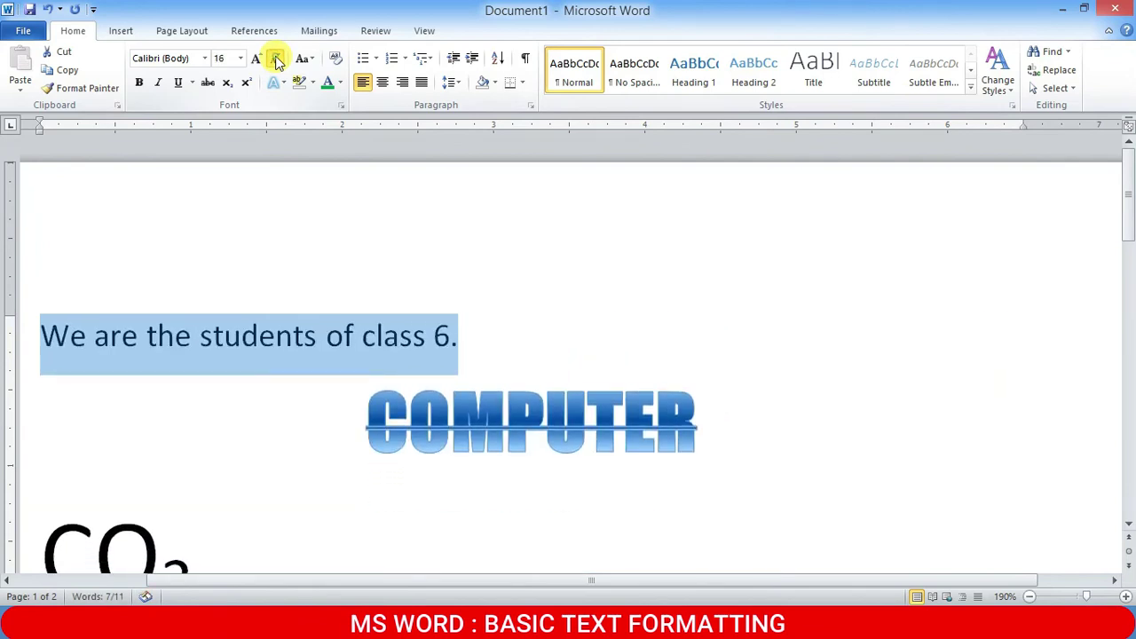
{"action": "left_click", "coordinate": [278, 60]}
{"action": "left_click", "coordinate": [278, 61]}
{"action": "left_click", "coordinate": [278, 60]}
{"action": "left_click", "coordinate": [277, 60]}
{"action": "left_click", "coordinate": [278, 61]}
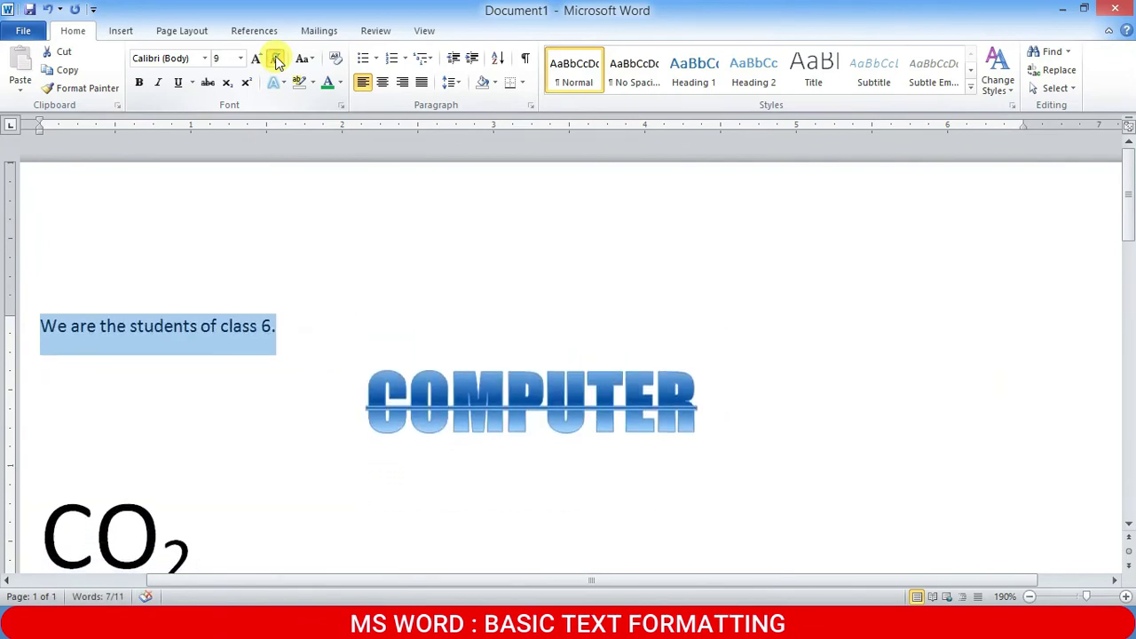
{"action": "left_click", "coordinate": [278, 61]}
{"action": "left_click", "coordinate": [277, 60]}
{"action": "left_click", "coordinate": [278, 61]}
{"action": "left_click", "coordinate": [278, 61]}
{"action": "left_click", "coordinate": [277, 61]}
{"action": "left_click", "coordinate": [277, 61]}
{"action": "left_click", "coordinate": [278, 60]}
{"action": "left_click", "coordinate": [277, 60]}
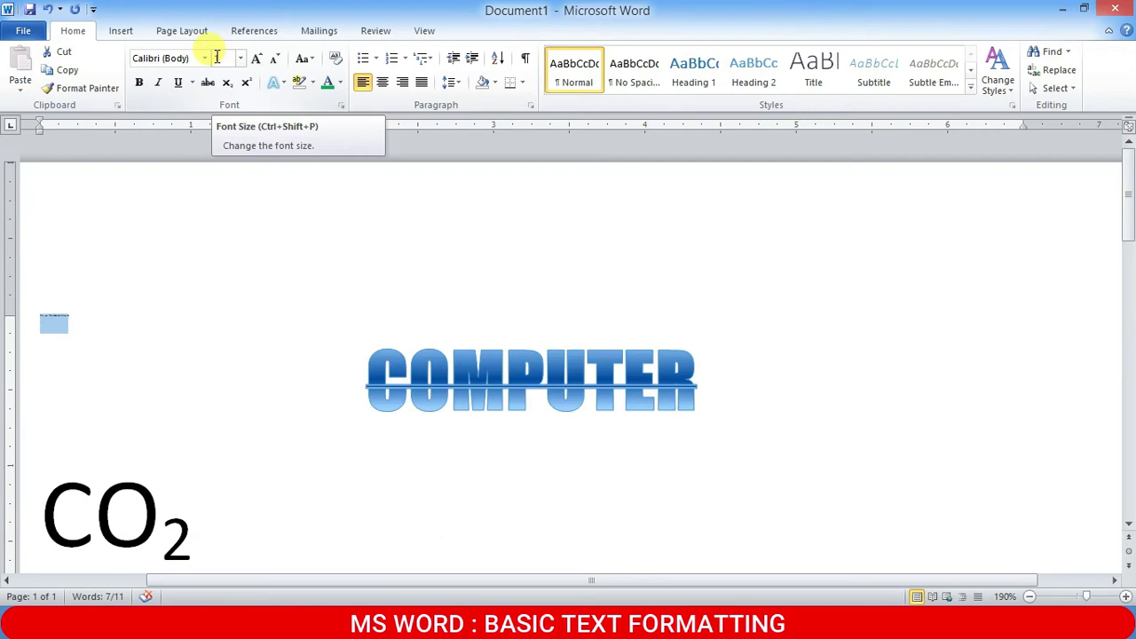
- Grow the font of the tiny selected sentence repeatedly, increment by increment, up to 650 pt
{"action": "left_click", "coordinate": [256, 59]}
{"action": "left_click", "coordinate": [255, 59]}
{"action": "left_click", "coordinate": [255, 59]}
{"action": "left_click", "coordinate": [256, 59]}
{"action": "left_click", "coordinate": [256, 59]}
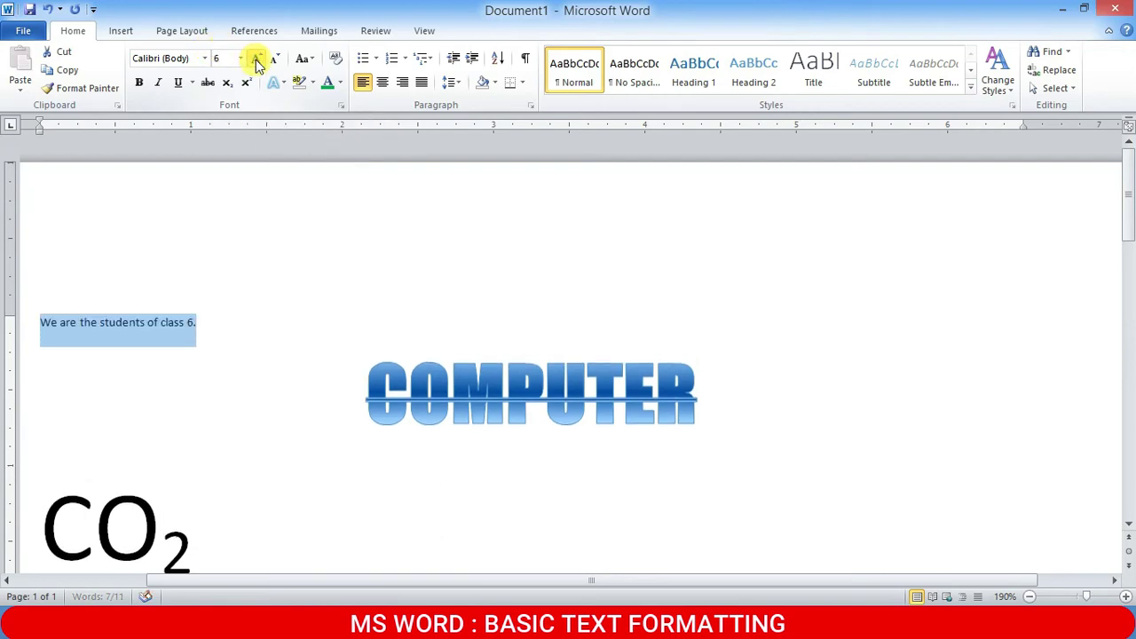
{"action": "left_click", "coordinate": [256, 59]}
{"action": "left_click", "coordinate": [255, 59]}
{"action": "left_click", "coordinate": [256, 59]}
{"action": "left_click", "coordinate": [255, 59]}
{"action": "left_click", "coordinate": [255, 59]}
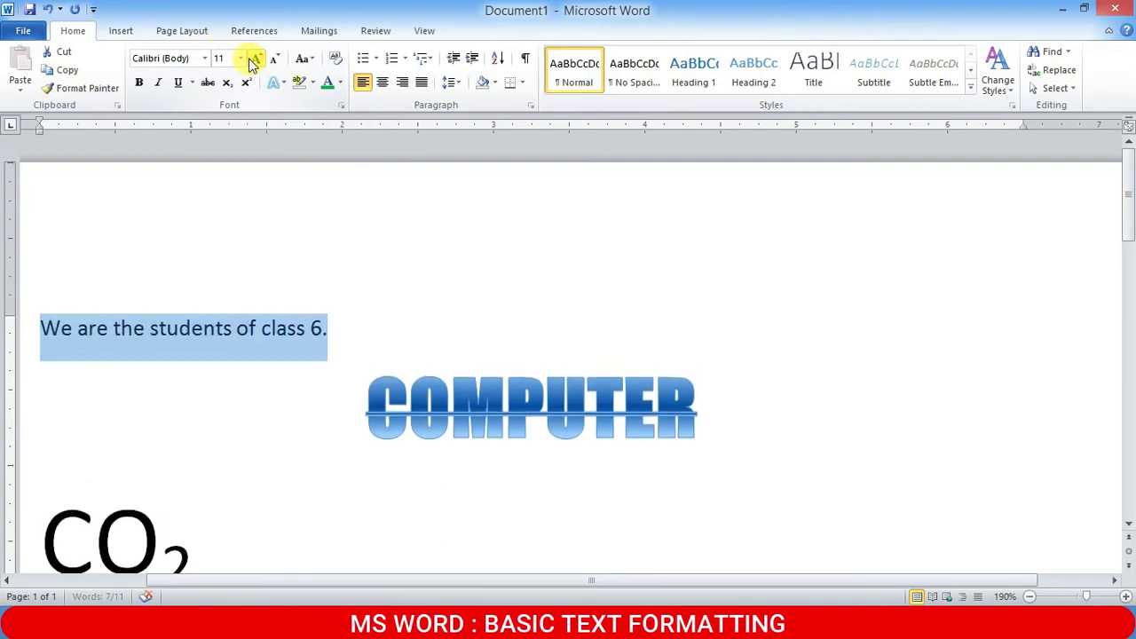
{"action": "left_click", "coordinate": [256, 60]}
{"action": "left_click", "coordinate": [256, 59]}
{"action": "left_click", "coordinate": [255, 59]}
{"action": "left_click", "coordinate": [256, 59]}
{"action": "left_click", "coordinate": [255, 60]}
{"action": "left_click", "coordinate": [256, 60]}
{"action": "left_click", "coordinate": [256, 60]}
{"action": "left_click", "coordinate": [255, 59]}
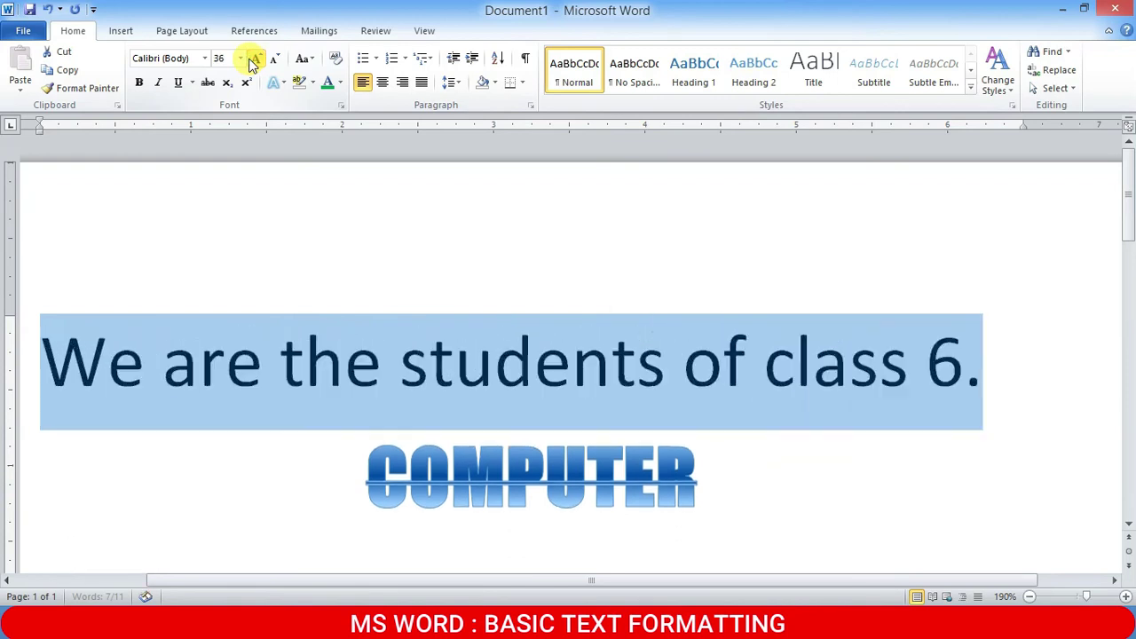
{"action": "left_click", "coordinate": [255, 60]}
{"action": "left_click", "coordinate": [255, 60]}
{"action": "left_click", "coordinate": [256, 60]}
{"action": "left_click", "coordinate": [255, 60]}
{"action": "left_click", "coordinate": [256, 59]}
{"action": "left_click", "coordinate": [256, 59]}
{"action": "left_click", "coordinate": [256, 59]}
{"action": "left_click", "coordinate": [256, 60]}
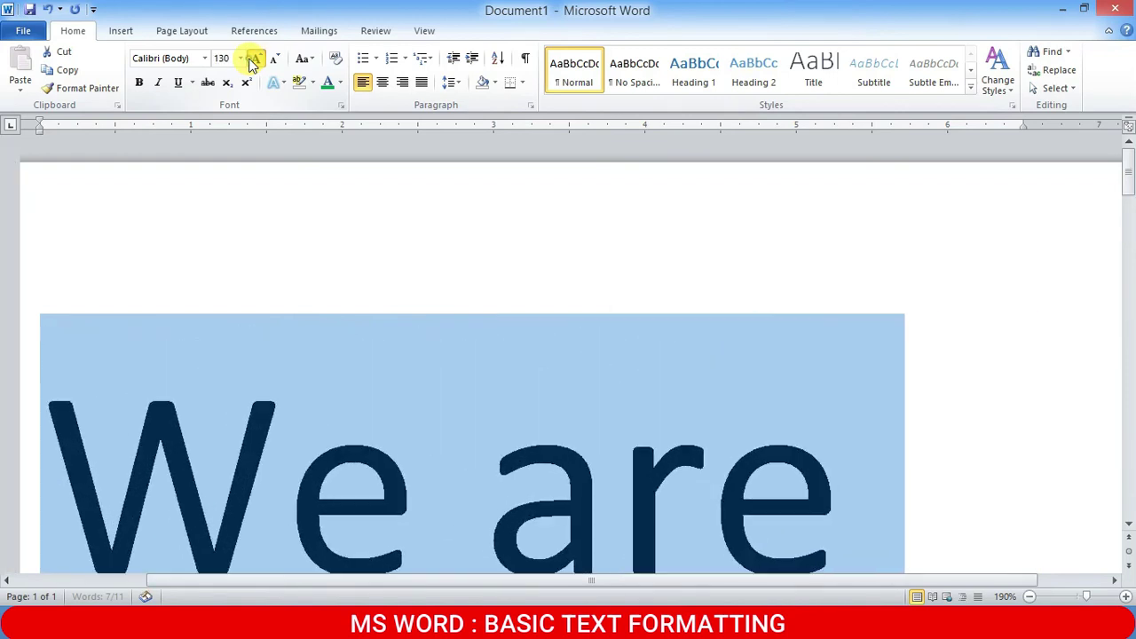
{"action": "left_click", "coordinate": [256, 59]}
{"action": "left_click", "coordinate": [256, 59]}
{"action": "left_click", "coordinate": [256, 60]}
{"action": "left_click", "coordinate": [255, 60]}
{"action": "left_click", "coordinate": [256, 60]}
{"action": "left_click", "coordinate": [256, 59]}
{"action": "left_click", "coordinate": [255, 59]}
{"action": "left_click", "coordinate": [255, 59]}
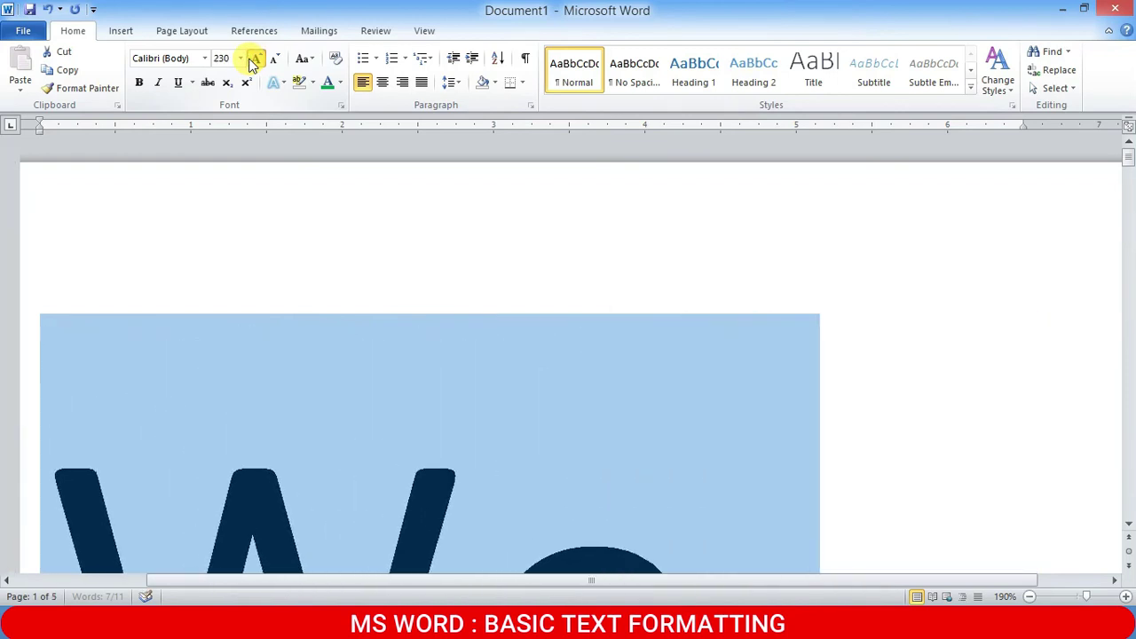
{"action": "left_click", "coordinate": [255, 60]}
{"action": "left_click", "coordinate": [256, 59]}
{"action": "left_click", "coordinate": [256, 60]}
{"action": "left_click", "coordinate": [256, 59]}
{"action": "left_click", "coordinate": [256, 60]}
{"action": "left_click", "coordinate": [256, 59]}
{"action": "left_click", "coordinate": [256, 59]}
{"action": "left_click", "coordinate": [256, 59]}
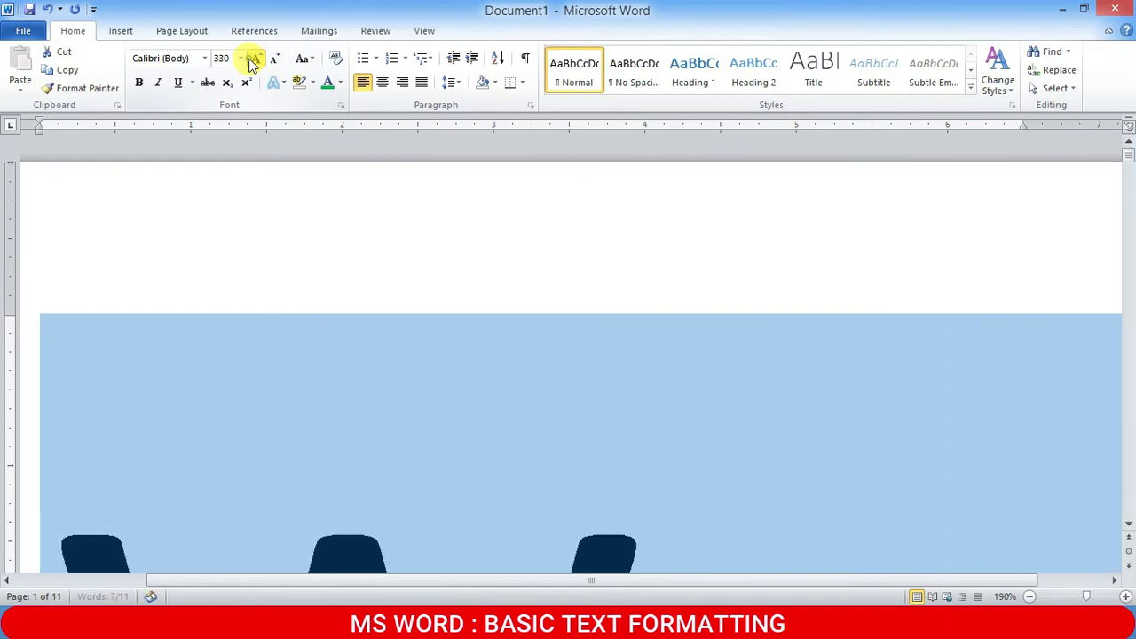
{"action": "left_click", "coordinate": [256, 59]}
{"action": "left_click", "coordinate": [256, 59]}
{"action": "left_click", "coordinate": [256, 59]}
{"action": "left_click", "coordinate": [255, 60]}
{"action": "left_click", "coordinate": [255, 60]}
{"action": "left_click", "coordinate": [256, 59]}
{"action": "left_click", "coordinate": [255, 60]}
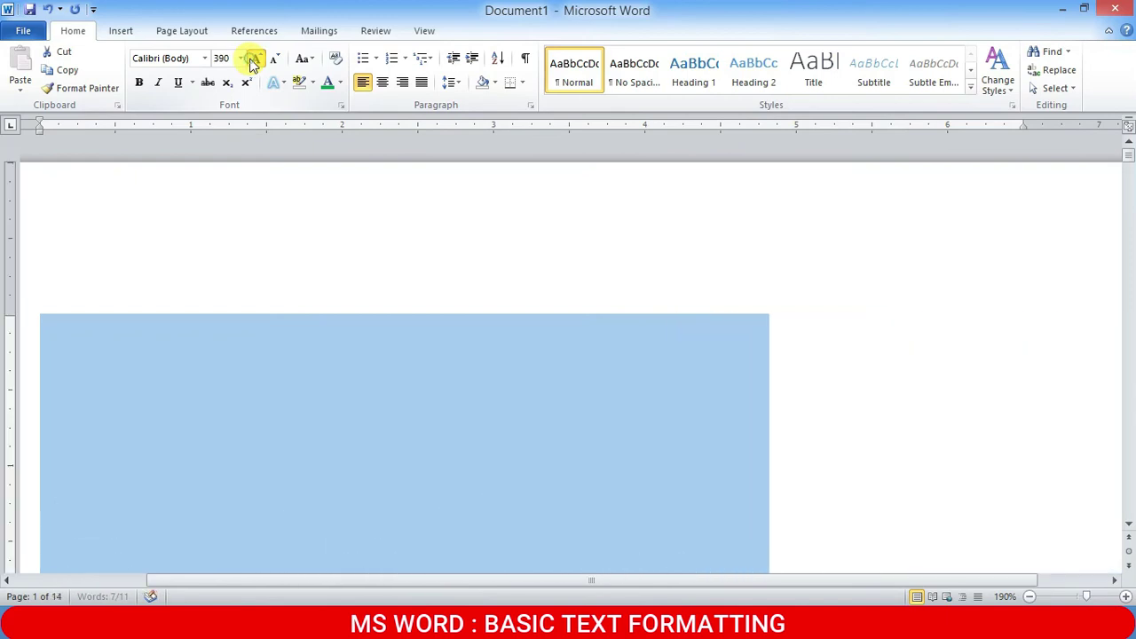
{"action": "left_click", "coordinate": [255, 59]}
{"action": "left_click", "coordinate": [256, 59]}
{"action": "left_click", "coordinate": [256, 59]}
{"action": "left_click", "coordinate": [255, 60]}
{"action": "left_click", "coordinate": [255, 60]}
{"action": "left_click", "coordinate": [256, 59]}
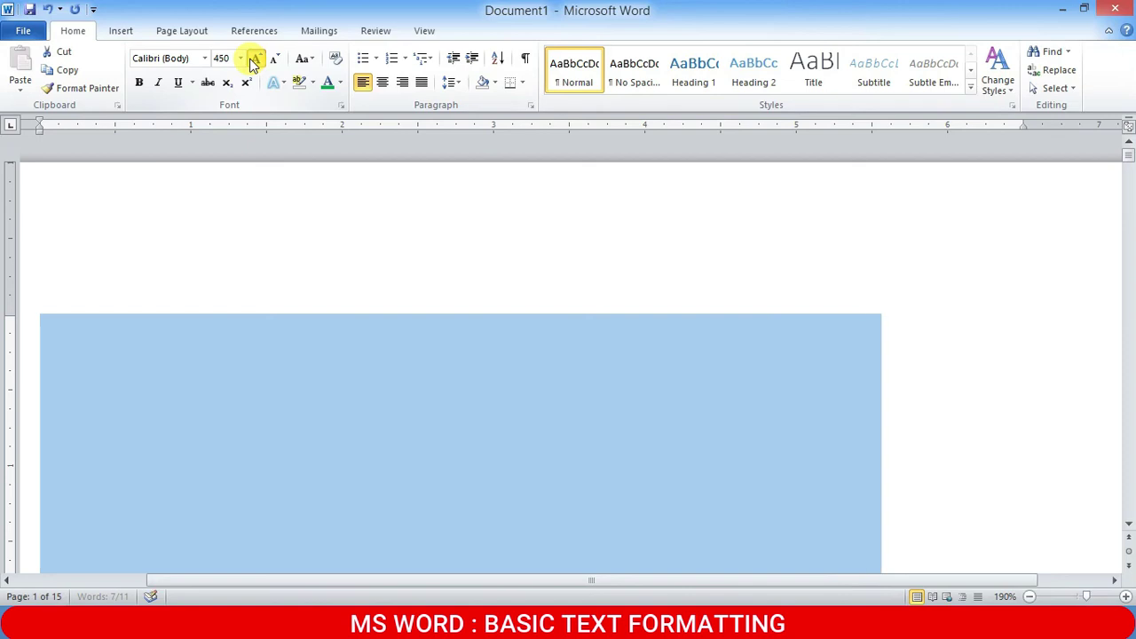
{"action": "left_click", "coordinate": [256, 59]}
{"action": "left_click", "coordinate": [255, 59]}
{"action": "left_click", "coordinate": [255, 60]}
{"action": "double_click", "coordinate": [255, 59]}
{"action": "left_click", "coordinate": [256, 60]}
{"action": "left_click", "coordinate": [255, 60]}
{"action": "left_click", "coordinate": [255, 60]}
{"action": "left_click", "coordinate": [255, 59]}
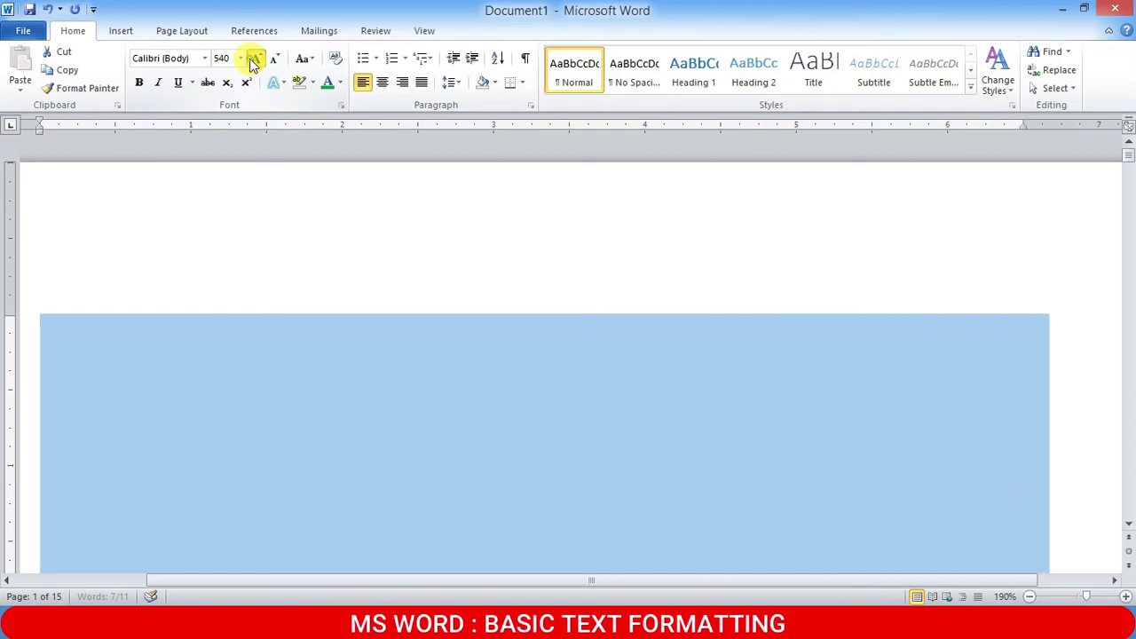
{"action": "left_click", "coordinate": [256, 59]}
{"action": "left_click", "coordinate": [255, 59]}
{"action": "left_click", "coordinate": [256, 59]}
{"action": "left_click", "coordinate": [255, 60]}
{"action": "left_click", "coordinate": [255, 59]}
{"action": "left_click", "coordinate": [256, 60]}
{"action": "left_click", "coordinate": [256, 60]}
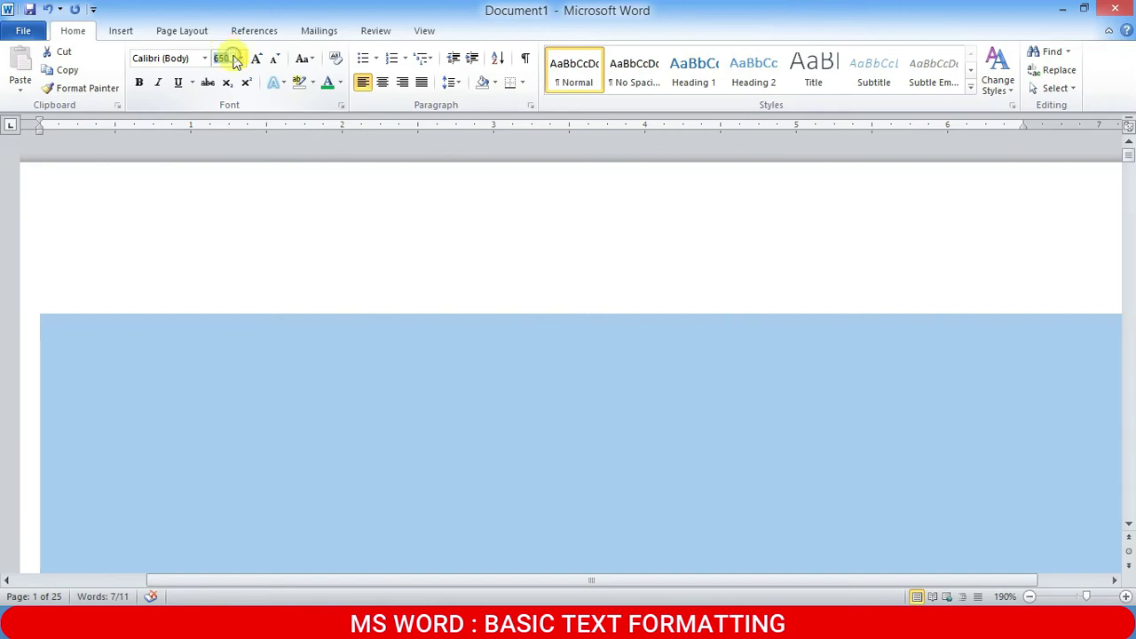
- Clear the formatting of the oversized sentence, grow its font to 18 pt and deselect it
{"action": "left_click", "coordinate": [338, 62]}
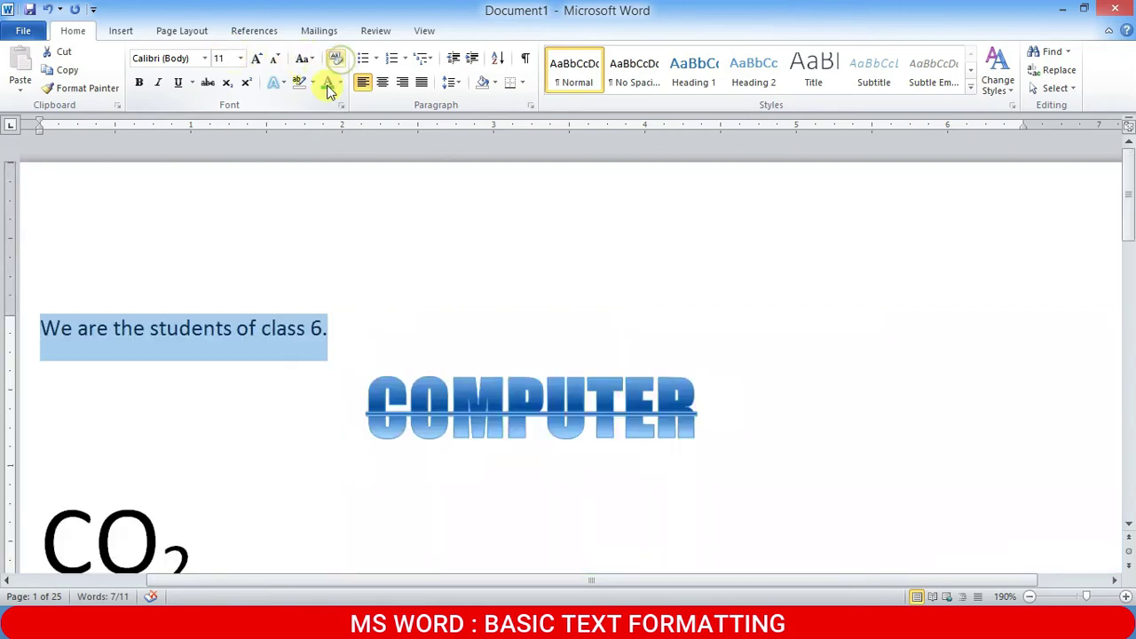
{"action": "left_click", "coordinate": [256, 59]}
{"action": "left_click", "coordinate": [256, 59]}
{"action": "left_click", "coordinate": [255, 60]}
{"action": "left_click", "coordinate": [256, 60]}
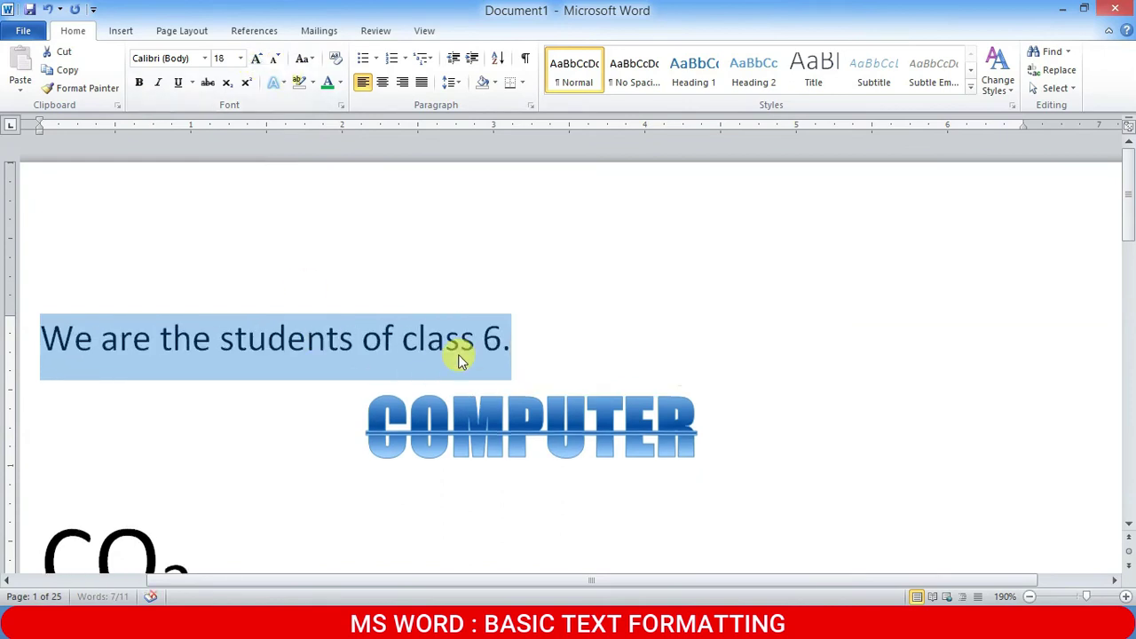
{"action": "left_click", "coordinate": [515, 339]}
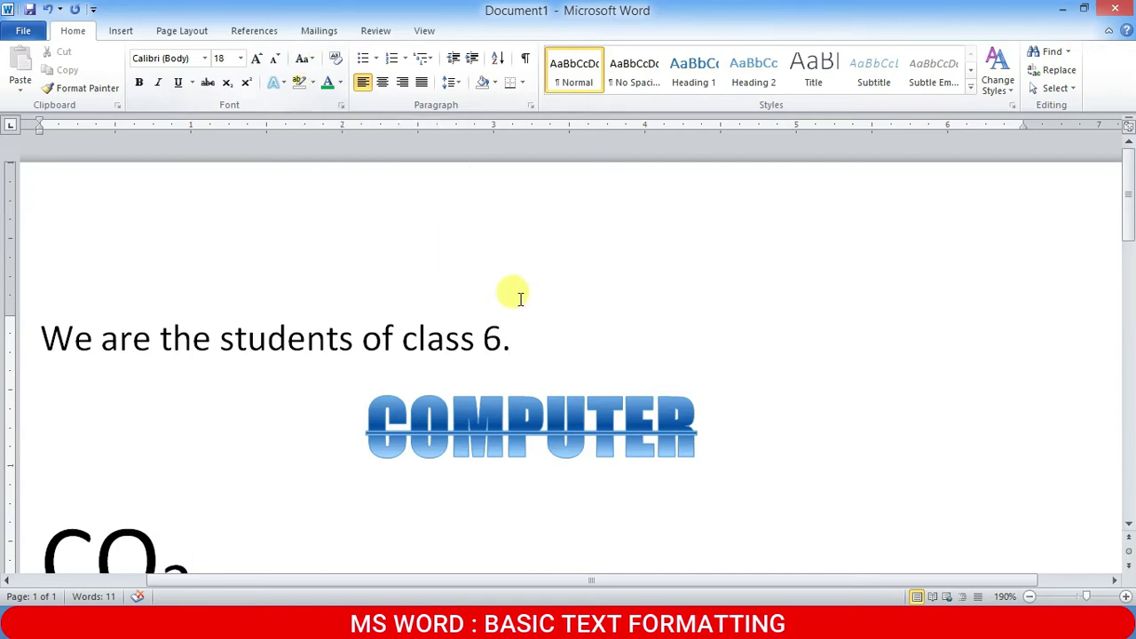
- Change the case of the sentence "We are the students of class 6." to lowercase and select its first letter to check it
{"action": "left_click_drag", "start_coordinate": [521, 338], "coordinate": [56, 329]}
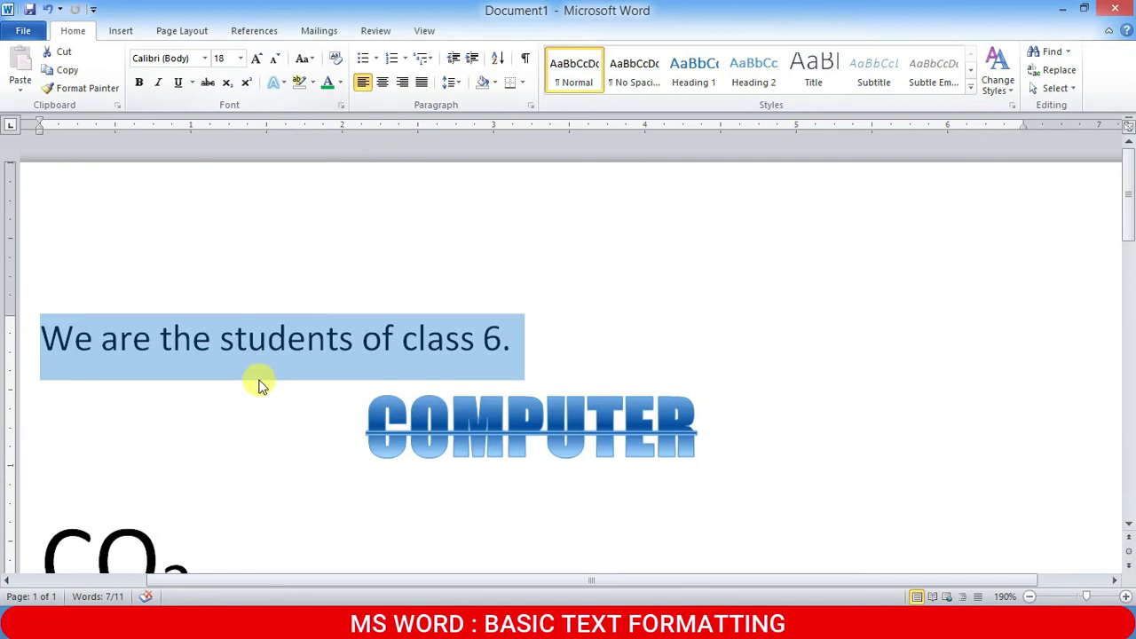
{"action": "left_click", "coordinate": [134, 338]}
{"action": "left_click_drag", "start_coordinate": [40, 336], "coordinate": [521, 336]}
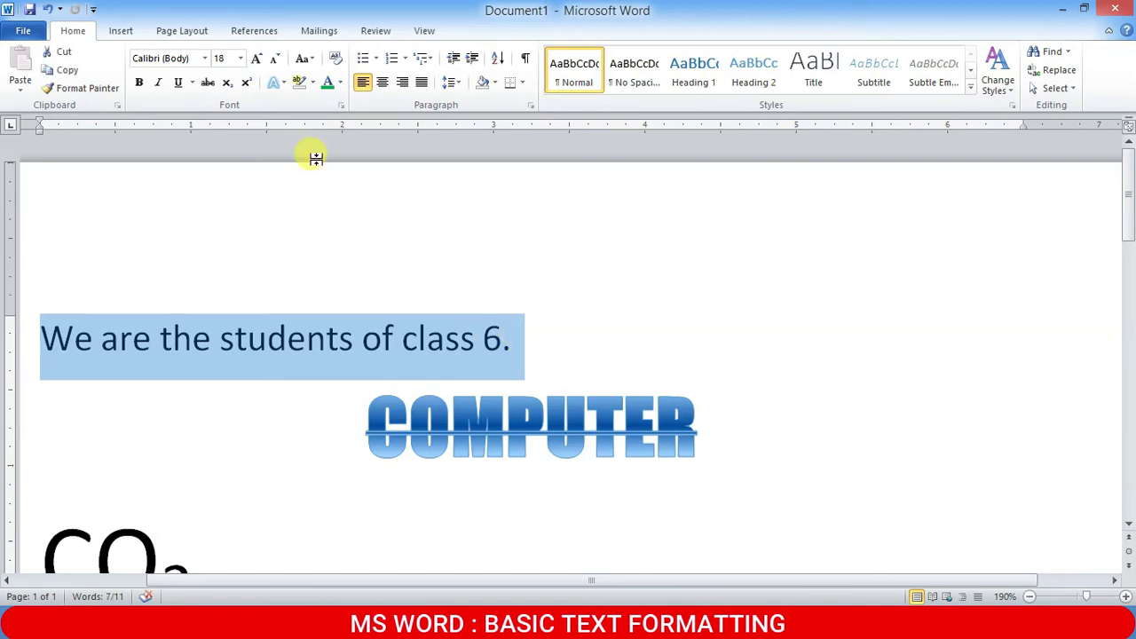
{"action": "left_click", "coordinate": [312, 62]}
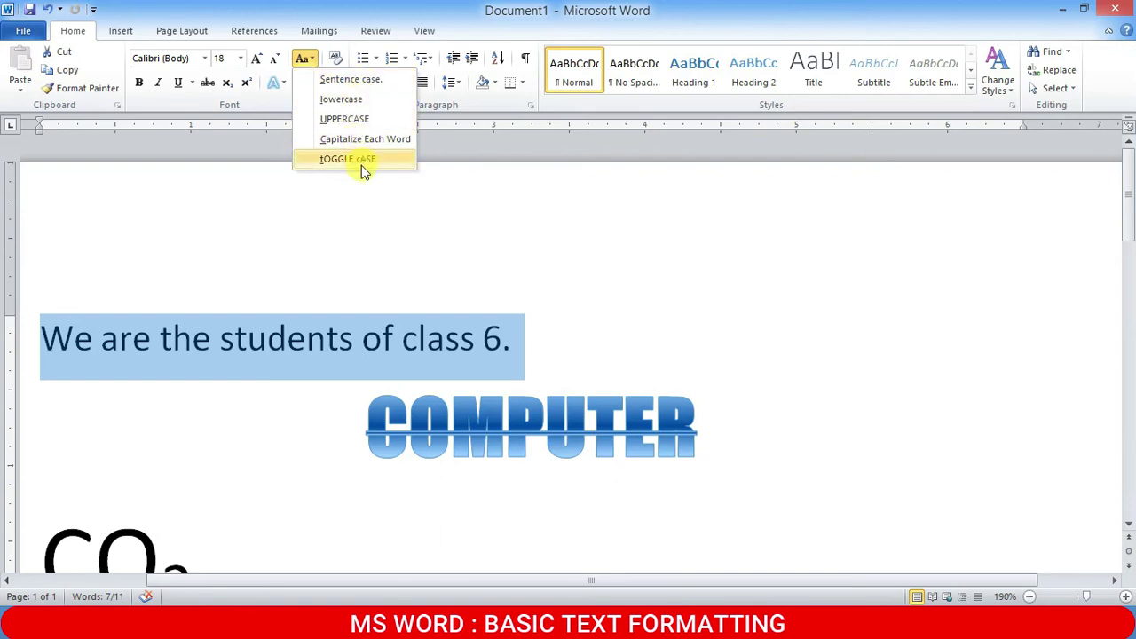
{"action": "left_click", "coordinate": [344, 100]}
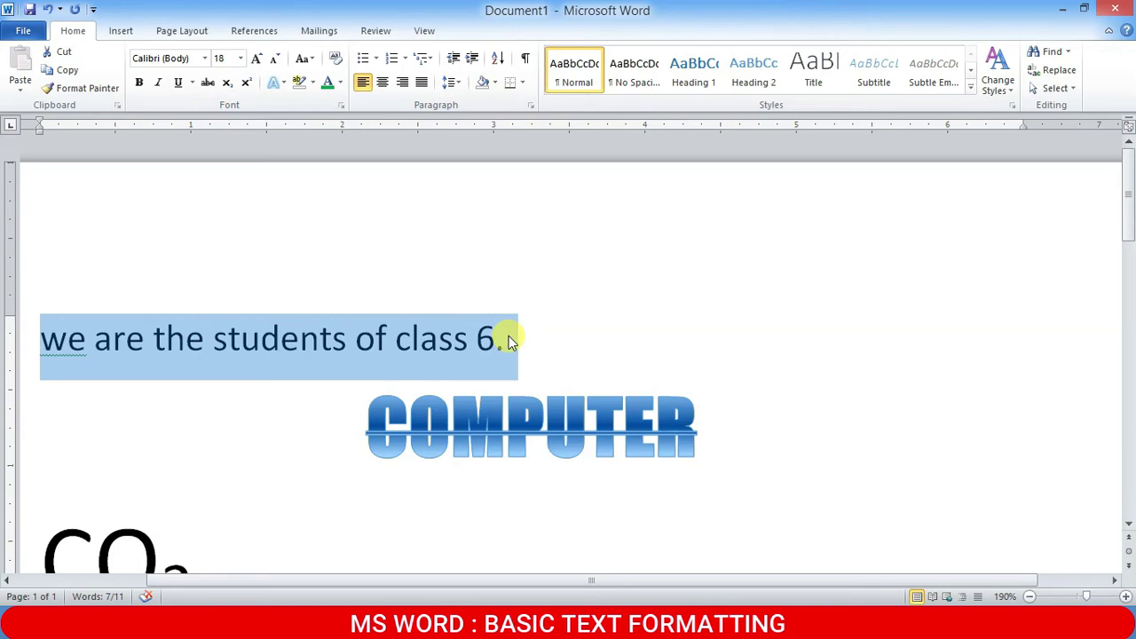
{"action": "left_click", "coordinate": [49, 337]}
{"action": "left_click_drag", "start_coordinate": [50, 337], "coordinate": [58, 338]}
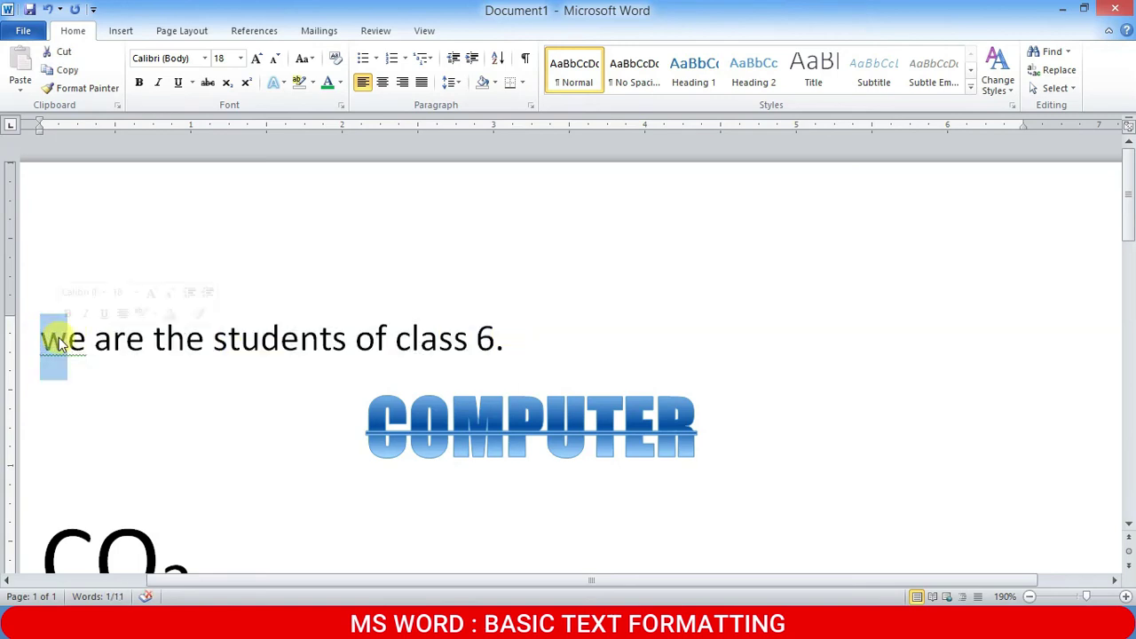
- Select the whole sentence about the students of class 6 and change its case to UPPERCASE
{"action": "left_click", "coordinate": [99, 337]}
{"action": "left_click_drag", "start_coordinate": [39, 330], "coordinate": [500, 315]}
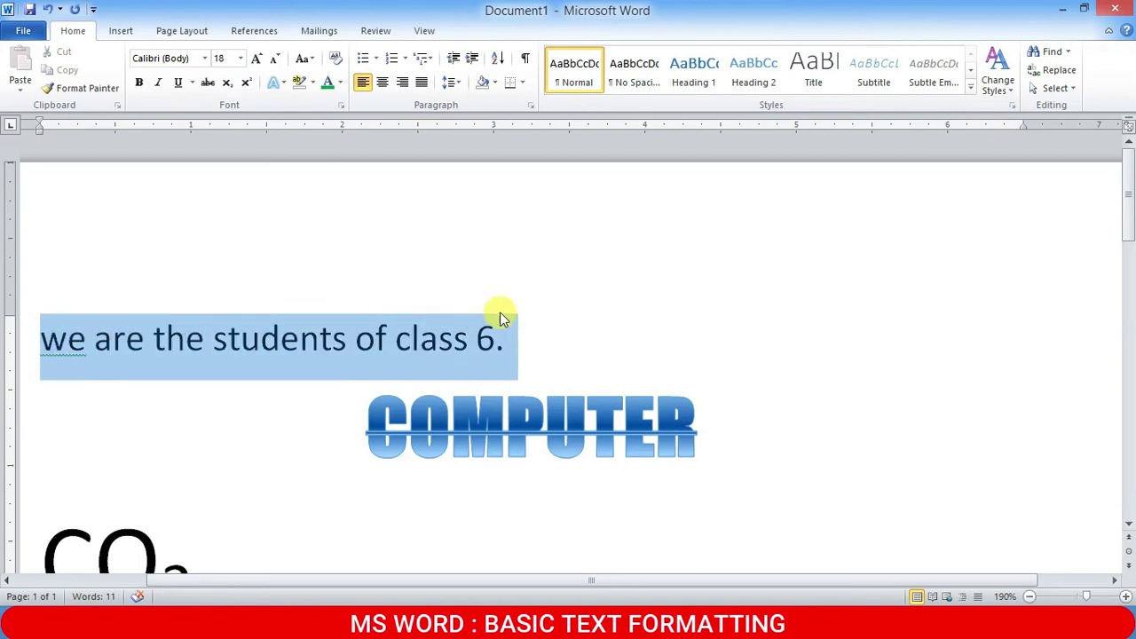
{"action": "left_click", "coordinate": [312, 59]}
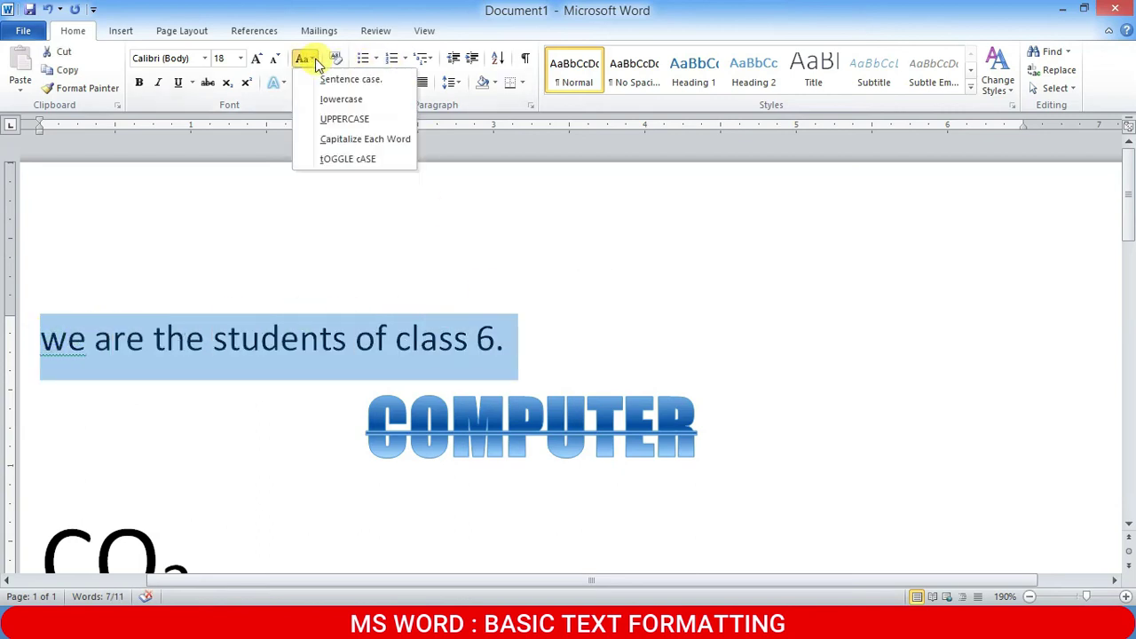
{"action": "left_click", "coordinate": [334, 121]}
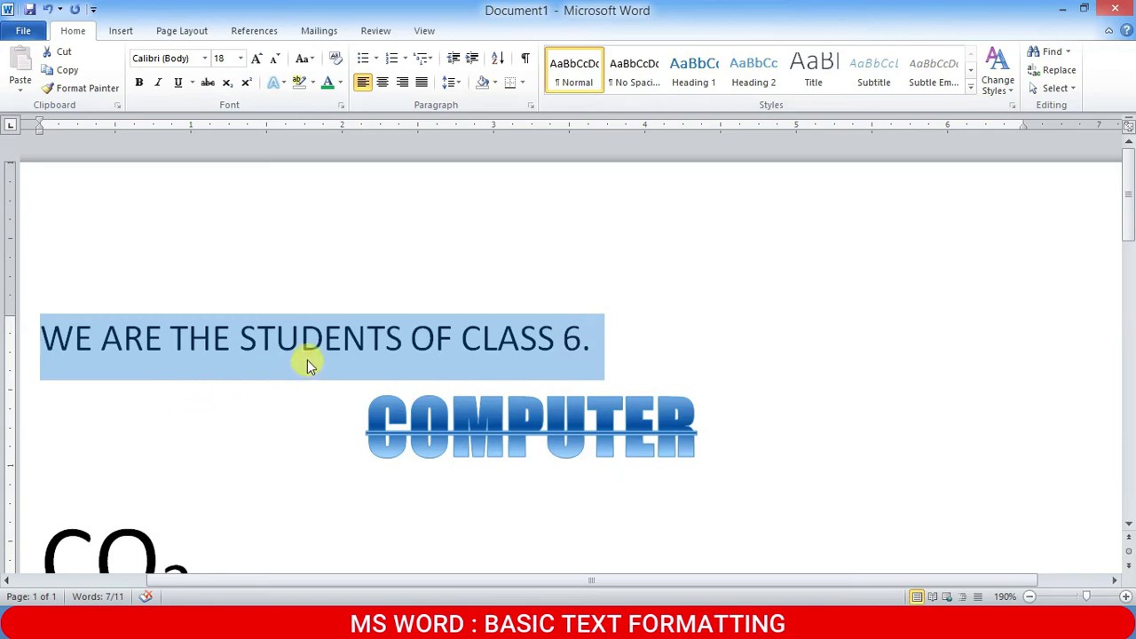
- Change the case of the sentence about the students of class 6 to Capitalize Each Word and select its initial capitals to check them
{"action": "left_click", "coordinate": [306, 60]}
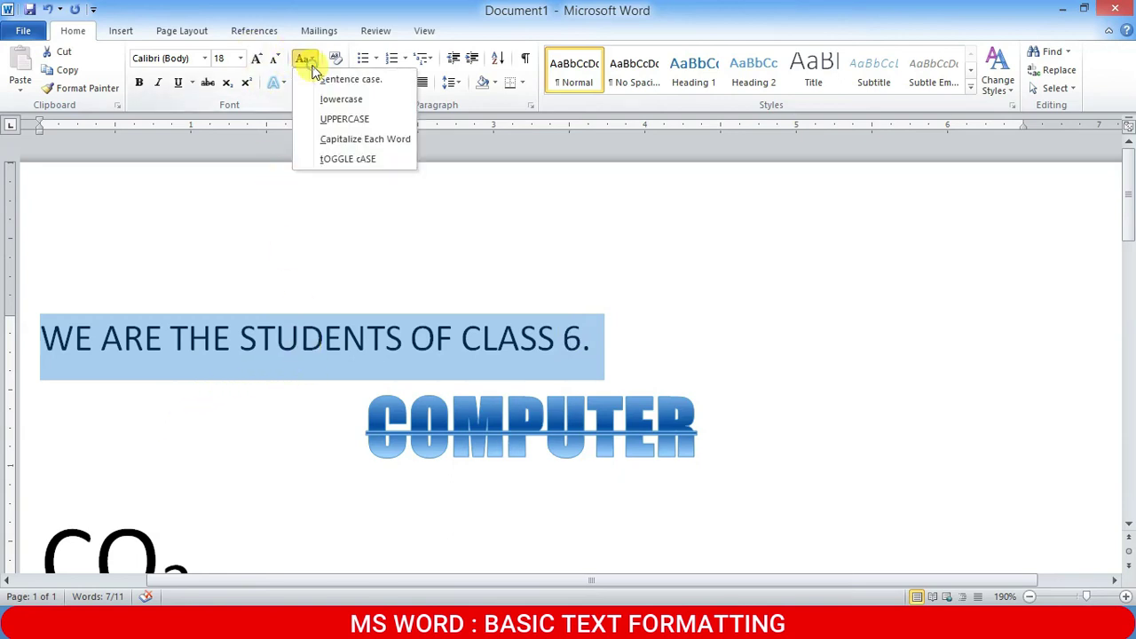
{"action": "left_click", "coordinate": [330, 141]}
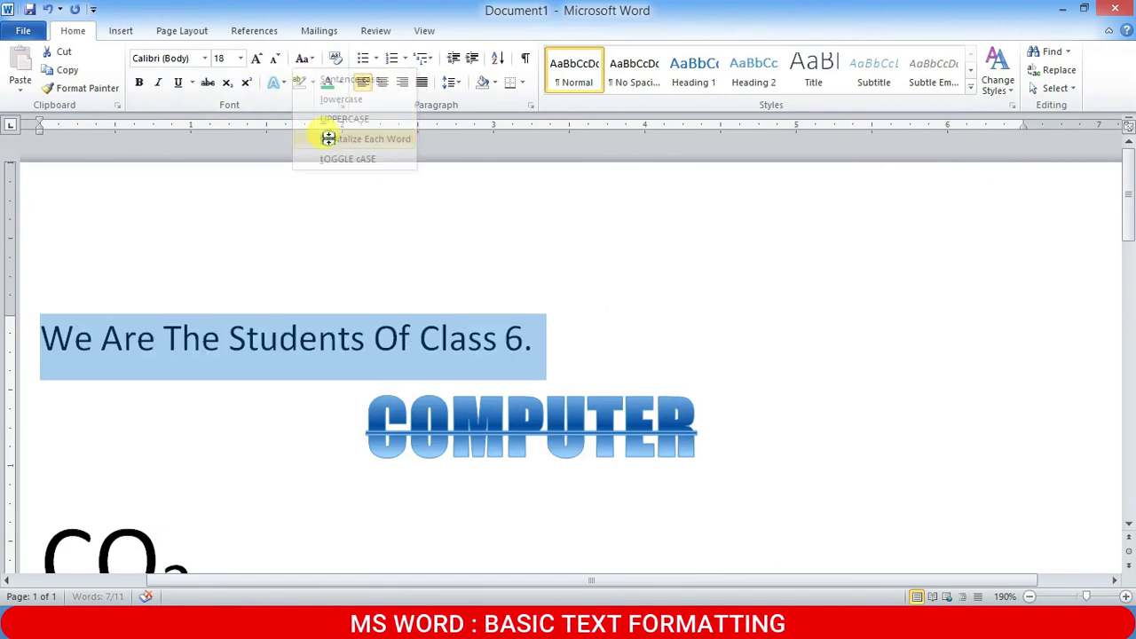
{"action": "left_click", "coordinate": [135, 337]}
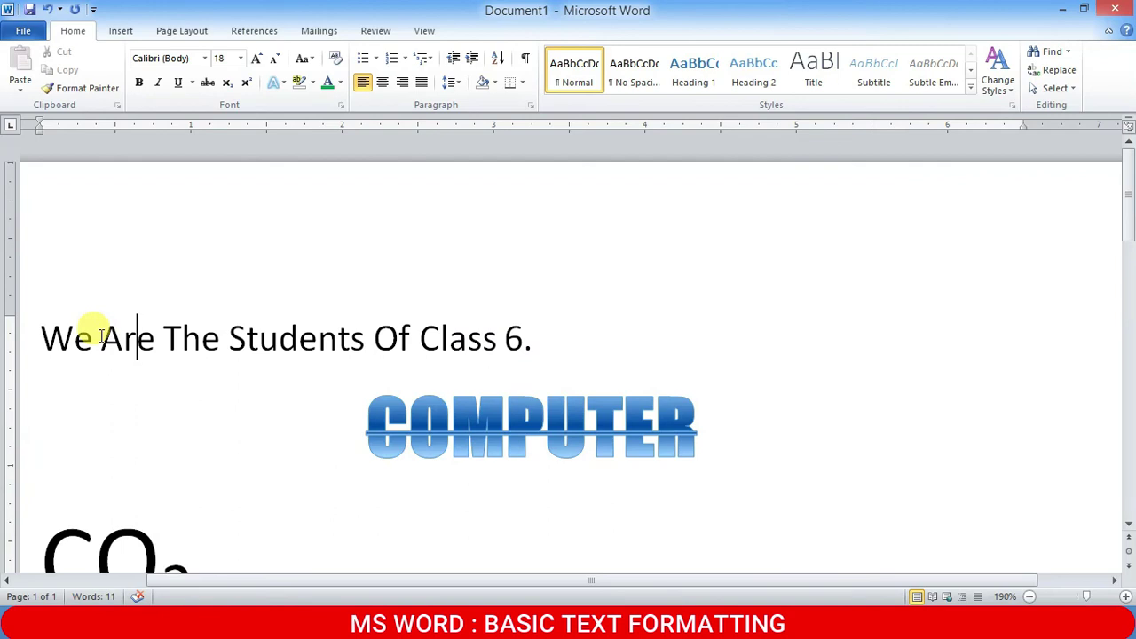
{"action": "left_click_drag", "start_coordinate": [101, 338], "coordinate": [245, 337]}
{"action": "left_click", "coordinate": [163, 337]}
{"action": "left_click", "coordinate": [375, 337]}
{"action": "left_click_drag", "start_coordinate": [374, 337], "coordinate": [438, 339]}
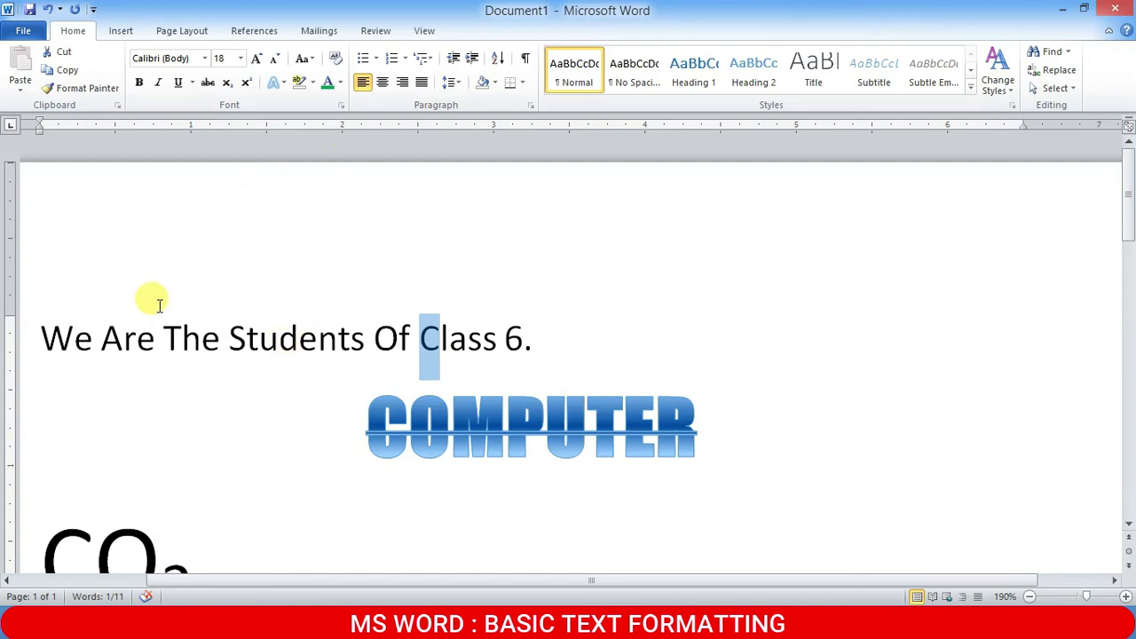
- Select the whole sentence about the students of class 6, change its case to tOGGLE cASE and deselect it
{"action": "left_click", "coordinate": [92, 341]}
{"action": "left_click_drag", "start_coordinate": [40, 332], "coordinate": [541, 335]}
{"action": "left_click", "coordinate": [304, 61]}
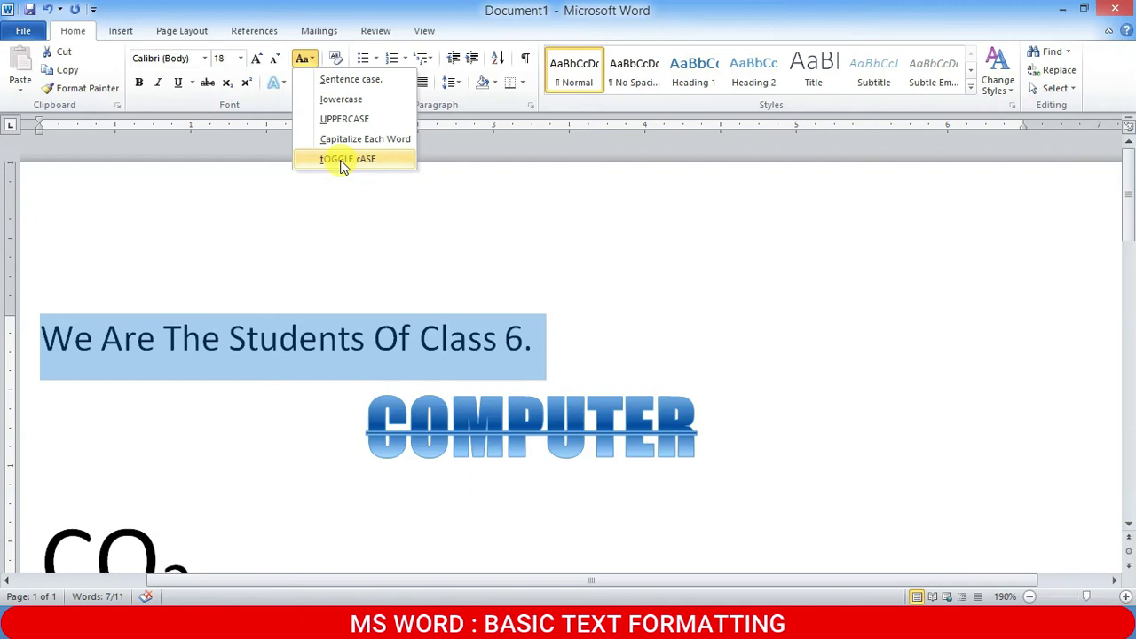
{"action": "left_click", "coordinate": [345, 160]}
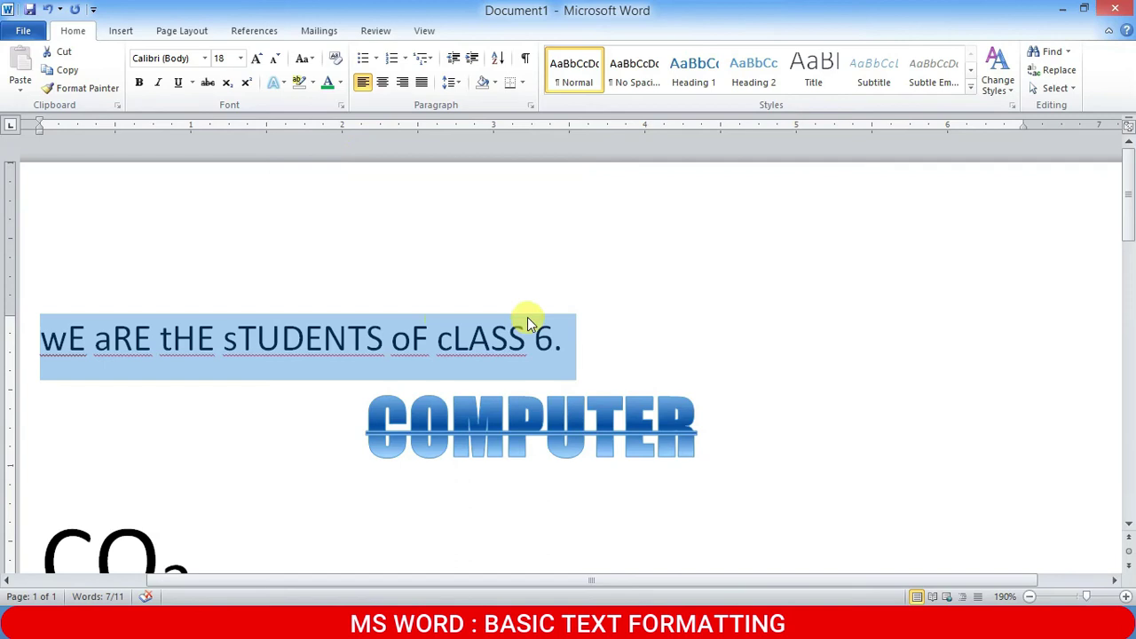
{"action": "left_click", "coordinate": [593, 333]}
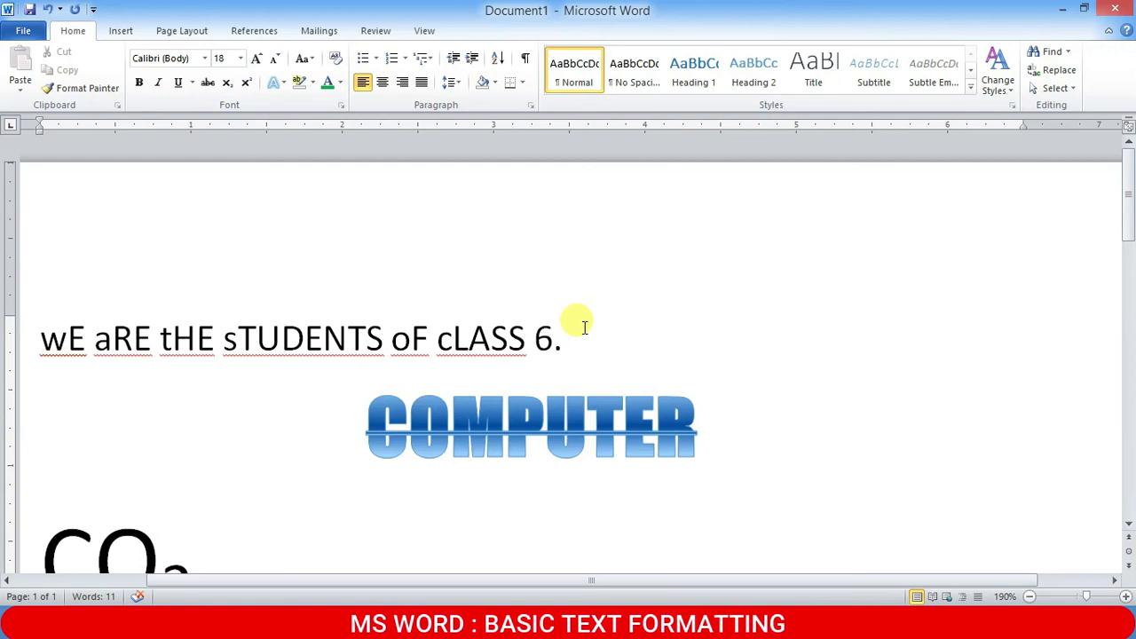
- Reselect the sentence about the students of class 6, change it to Sentence case and deselect it
{"action": "left_click_drag", "start_coordinate": [584, 327], "coordinate": [26, 321]}
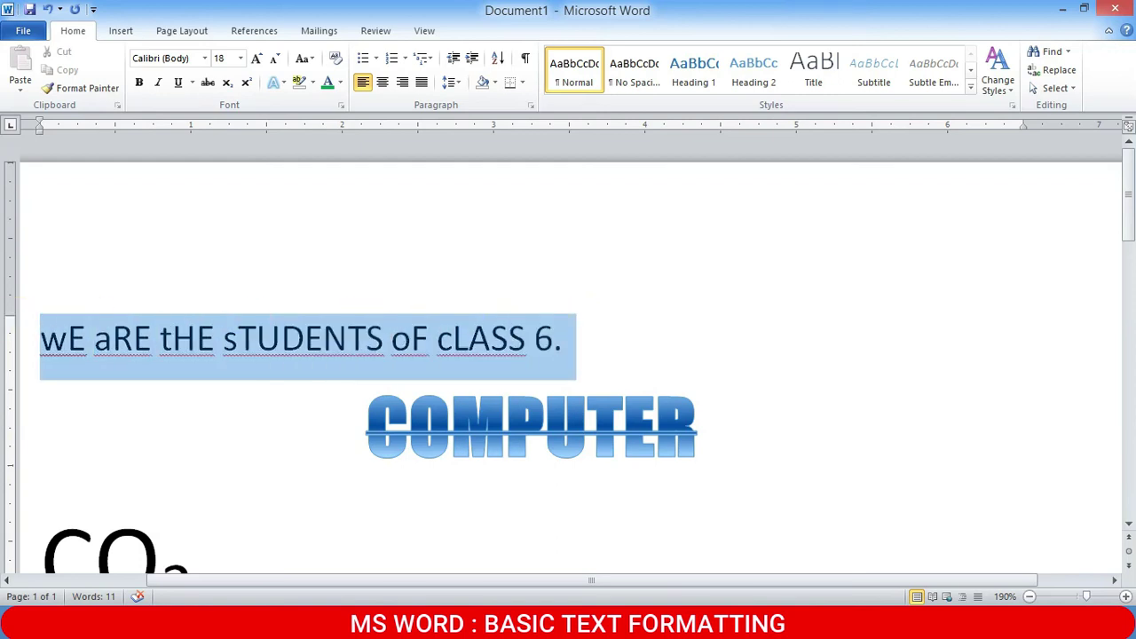
{"action": "left_click", "coordinate": [308, 57]}
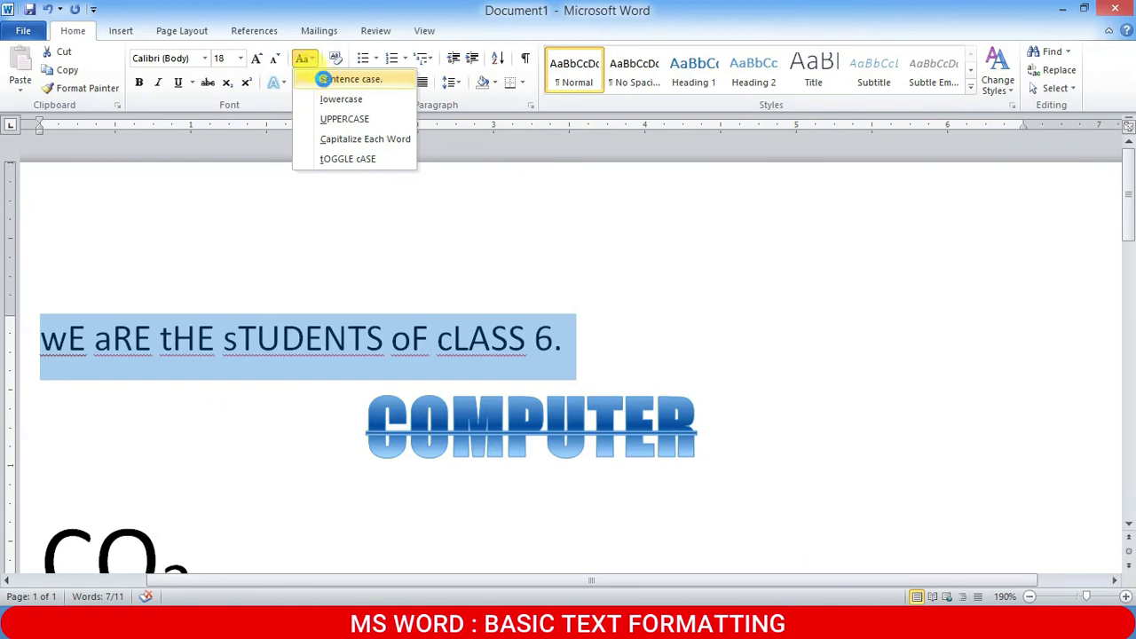
{"action": "left_click", "coordinate": [327, 82]}
{"action": "left_click", "coordinate": [523, 318]}
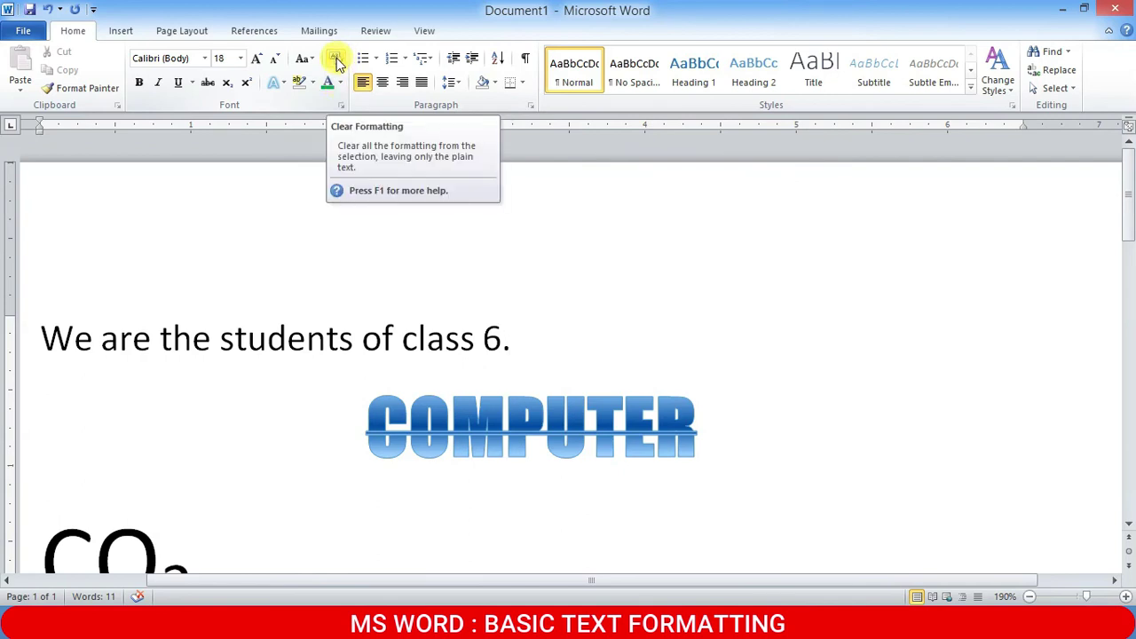
- Clear the formatting of the word COMPUTER and of the sentence "We are the students of class 6."
{"action": "left_click_drag", "start_coordinate": [360, 412], "coordinate": [697, 377]}
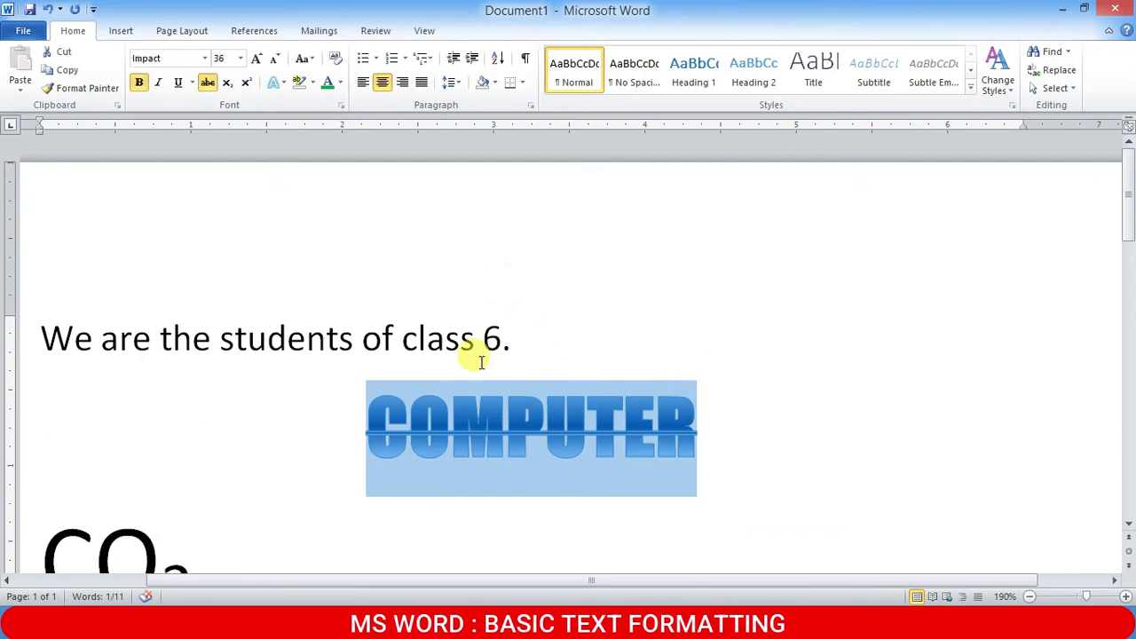
{"action": "left_click", "coordinate": [337, 59]}
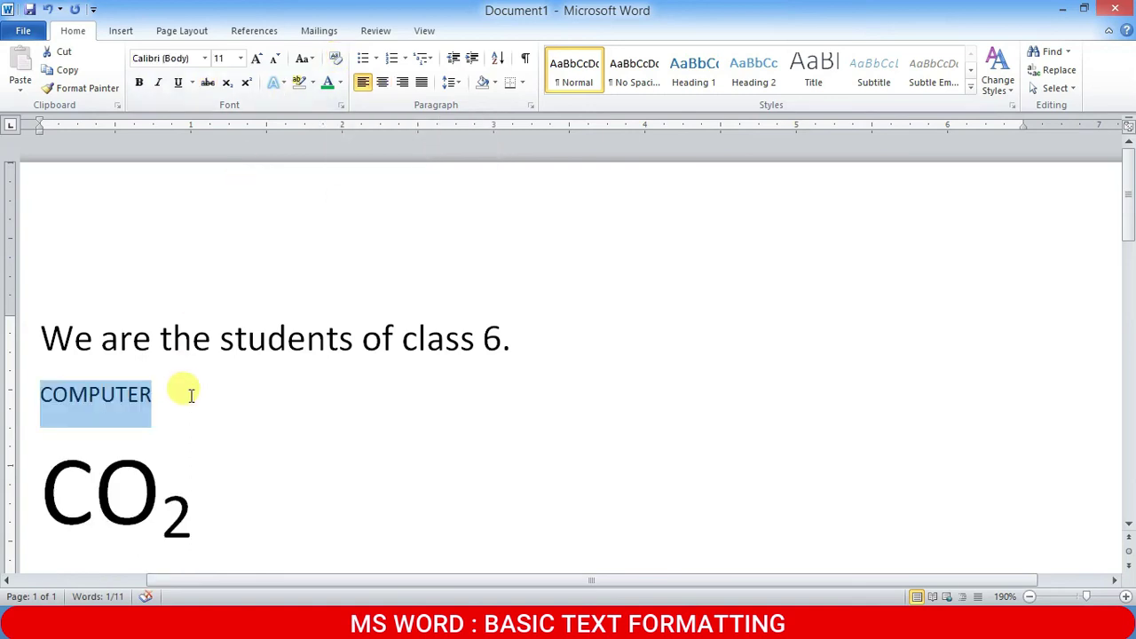
{"action": "left_click_drag", "start_coordinate": [153, 396], "coordinate": [15, 383]}
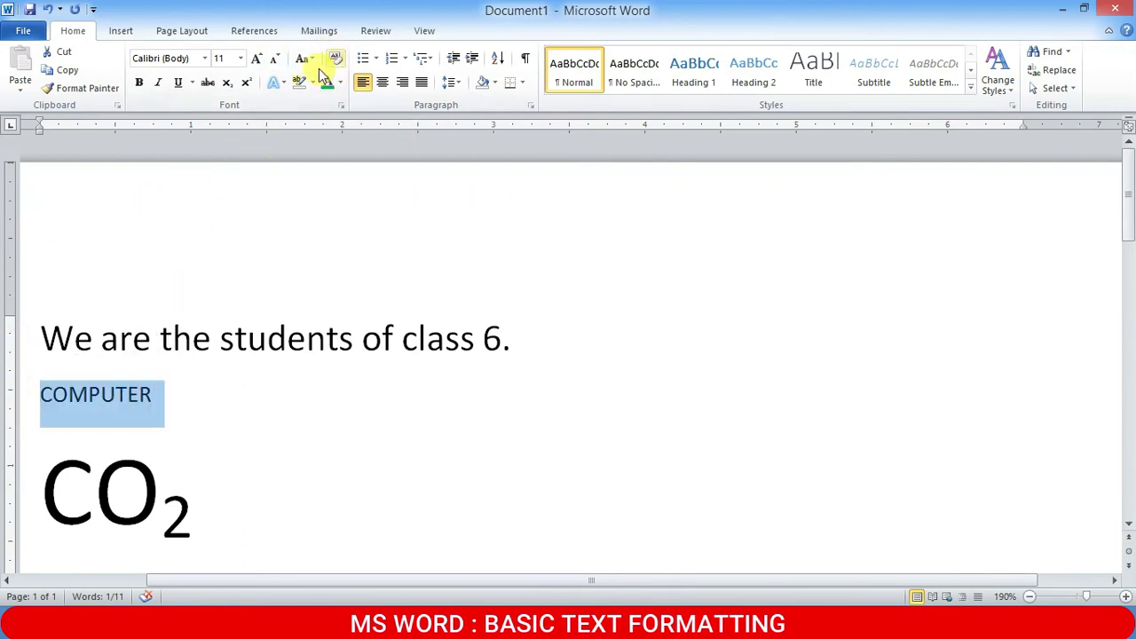
{"action": "left_click_drag", "start_coordinate": [39, 335], "coordinate": [576, 322]}
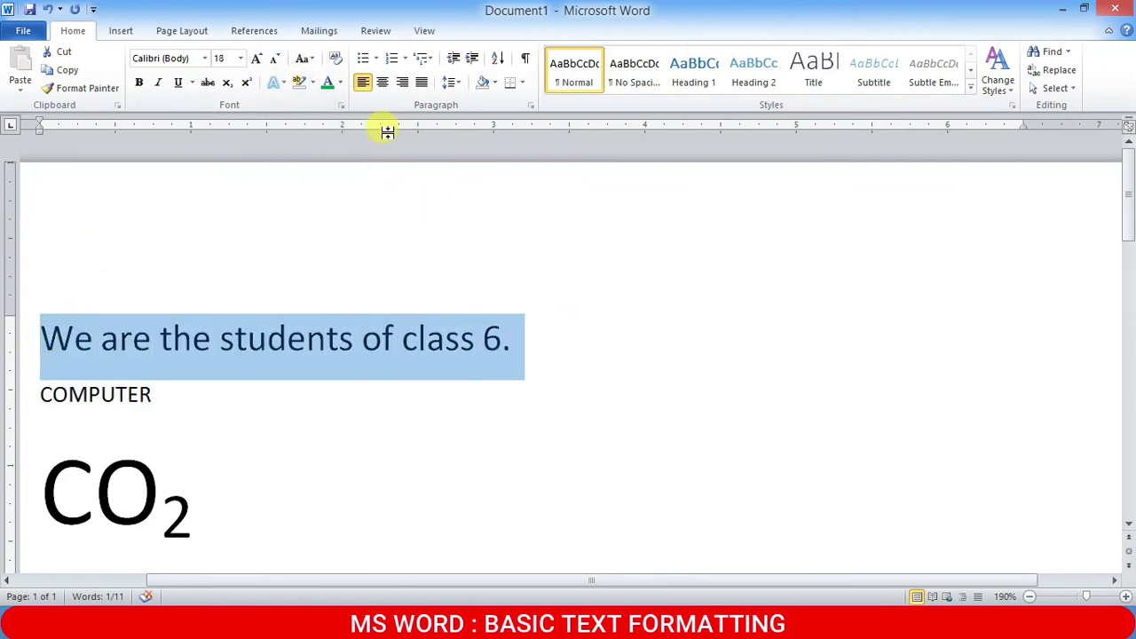
{"action": "left_click", "coordinate": [334, 59]}
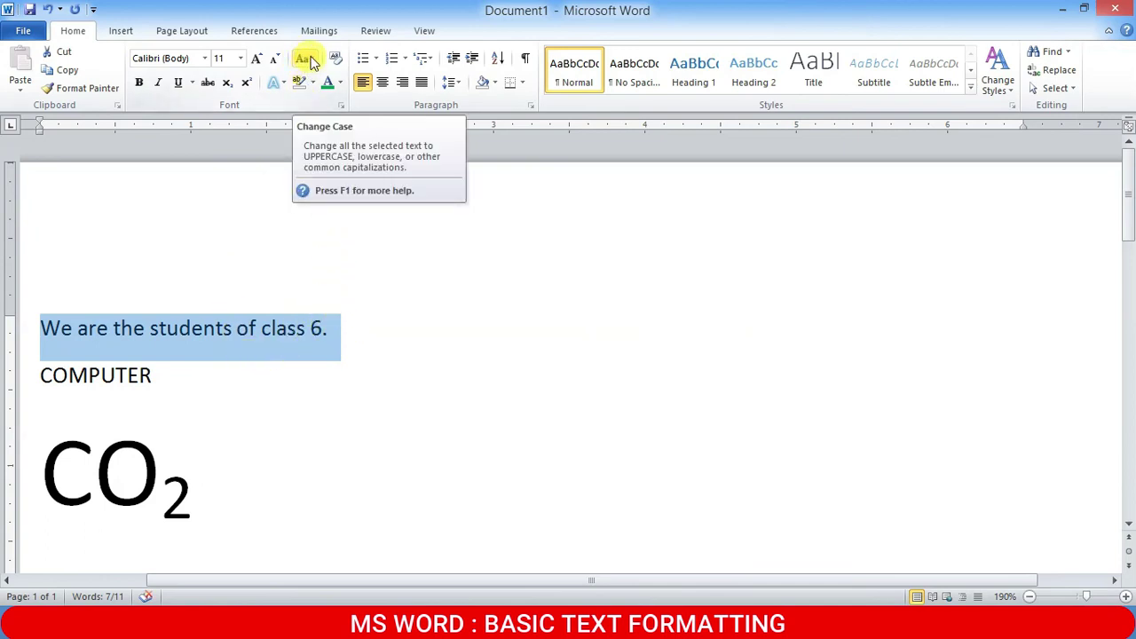
- Clear the formatting of the CO2 and H2O lines and of the expression (a2-b2)
{"action": "scroll", "coordinate": [182, 388], "scroll_direction": "down", "scroll_amount": 3}
{"action": "left_click_drag", "start_coordinate": [45, 317], "coordinate": [202, 484]}
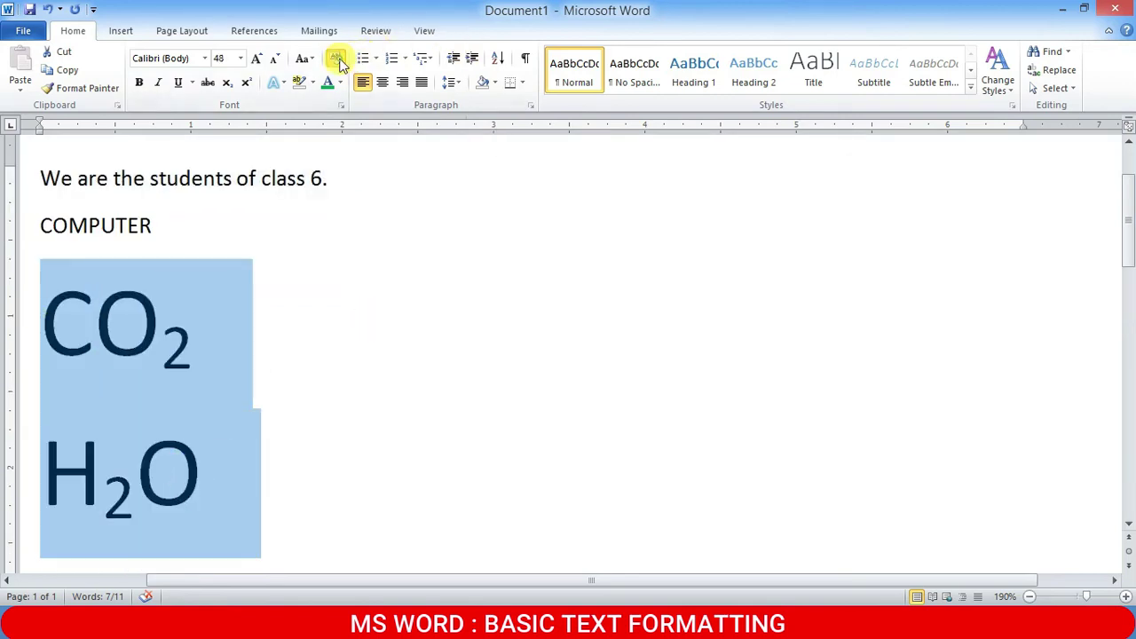
{"action": "left_click", "coordinate": [335, 58]}
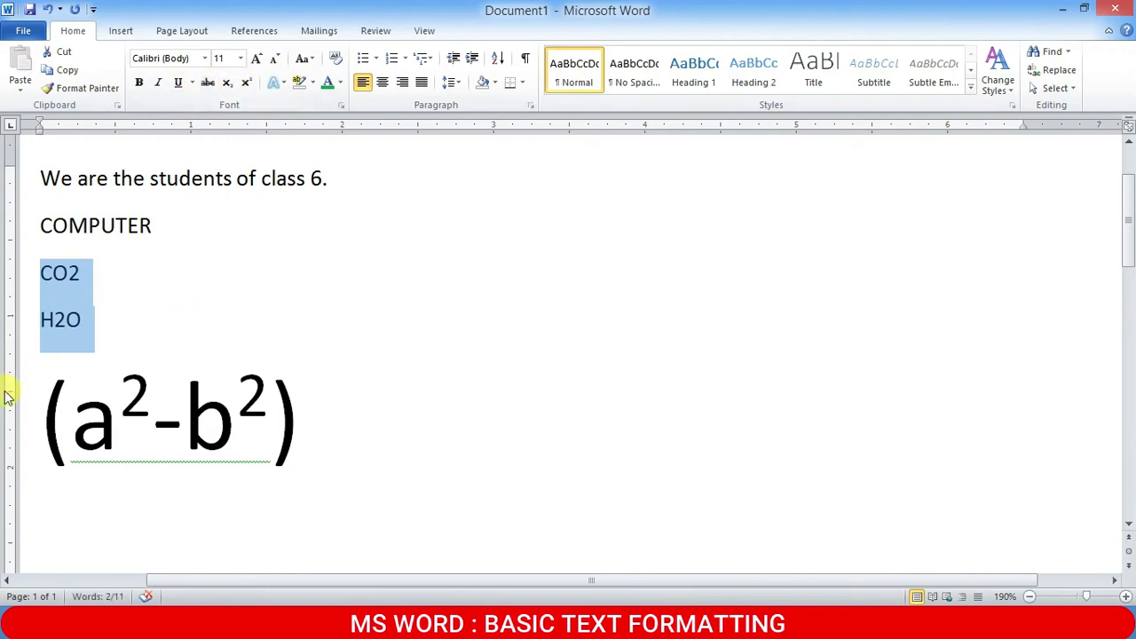
{"action": "left_click", "coordinate": [75, 411]}
{"action": "left_click_drag", "start_coordinate": [47, 384], "coordinate": [346, 390]}
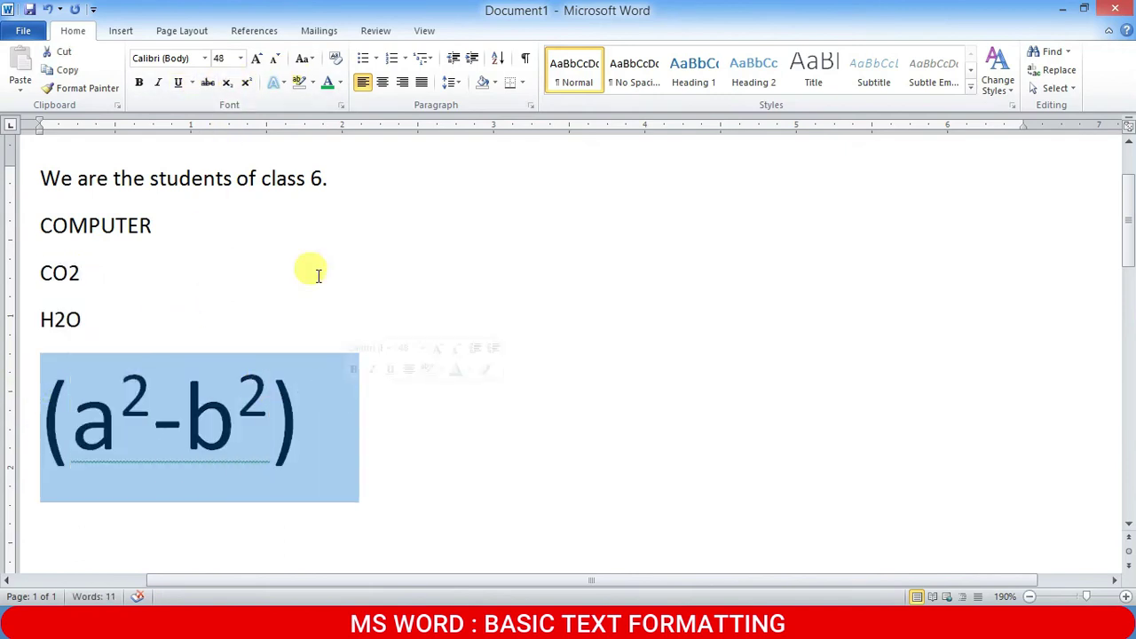
{"action": "left_click", "coordinate": [335, 58]}
{"action": "left_click", "coordinate": [253, 315]}
- Select all five lines of text and grow their font step by step to 22 pt
{"action": "left_click_drag", "start_coordinate": [40, 178], "coordinate": [237, 358]}
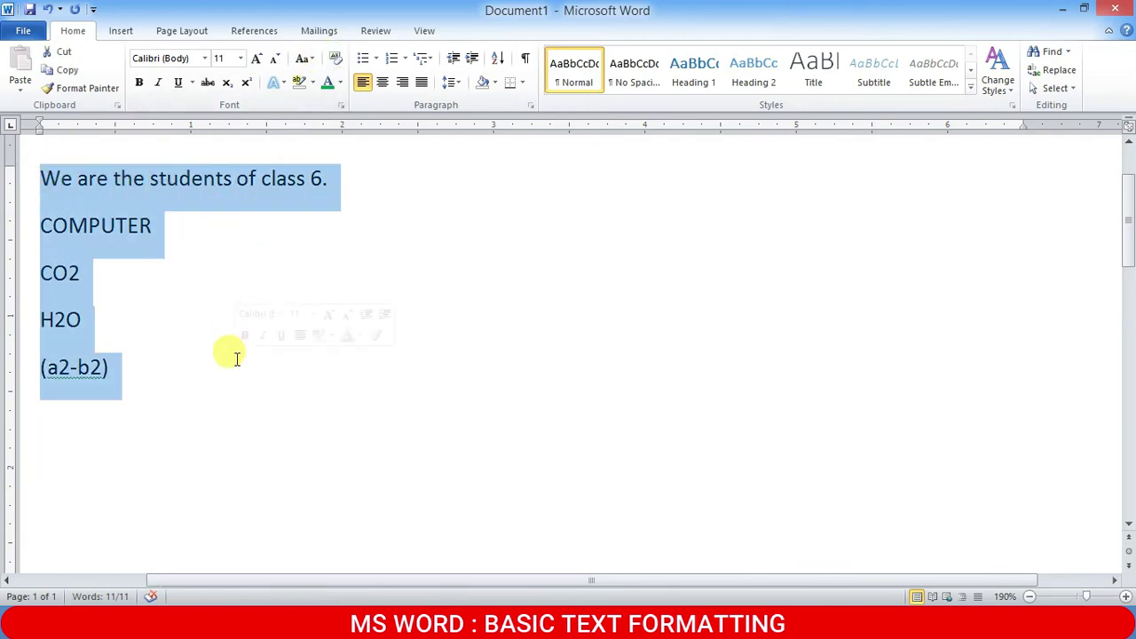
{"action": "key", "text": "ctrl+shift+period"}
{"action": "key", "text": "ctrl+shift+period"}
{"action": "key", "text": "ctrl+shift+period"}
{"action": "key", "text": "ctrl+shift+period"}
{"action": "key", "text": "ctrl+shift+period"}
{"action": "key", "text": "ctrl+shift+period"}
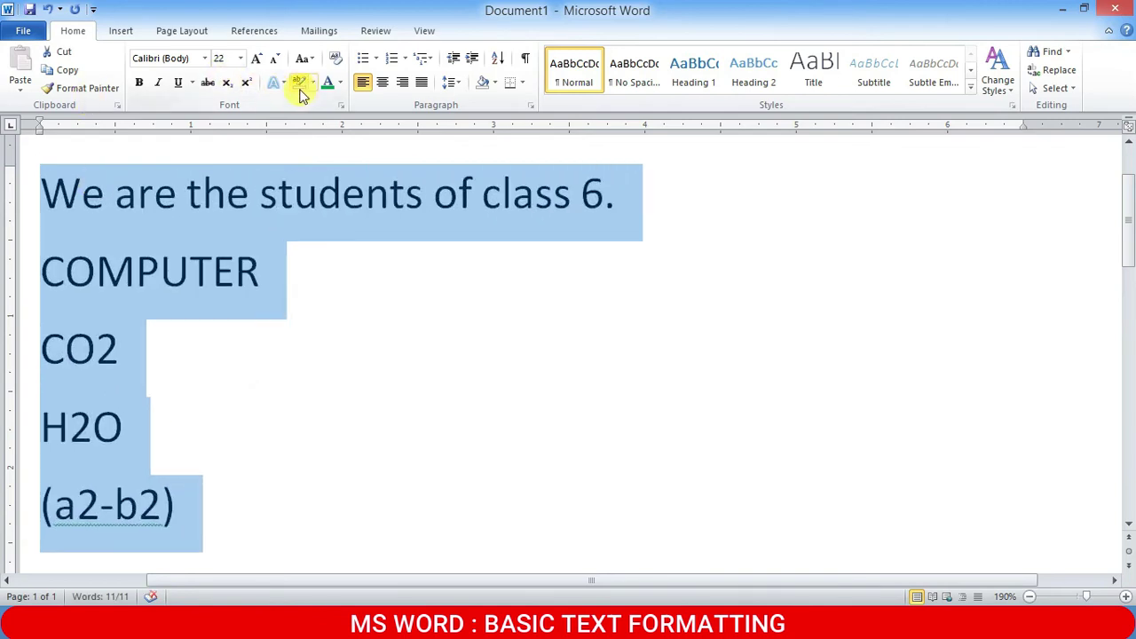
- Color the five selected lines red and set their font size to 26 pt
{"action": "left_click", "coordinate": [340, 84]}
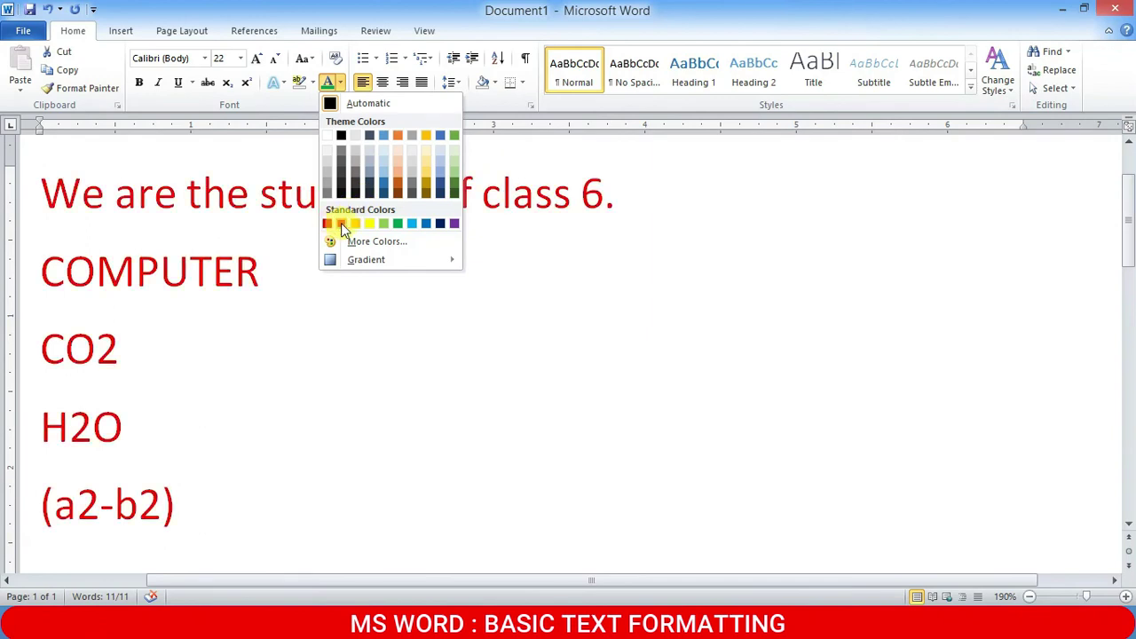
{"action": "left_click", "coordinate": [343, 223]}
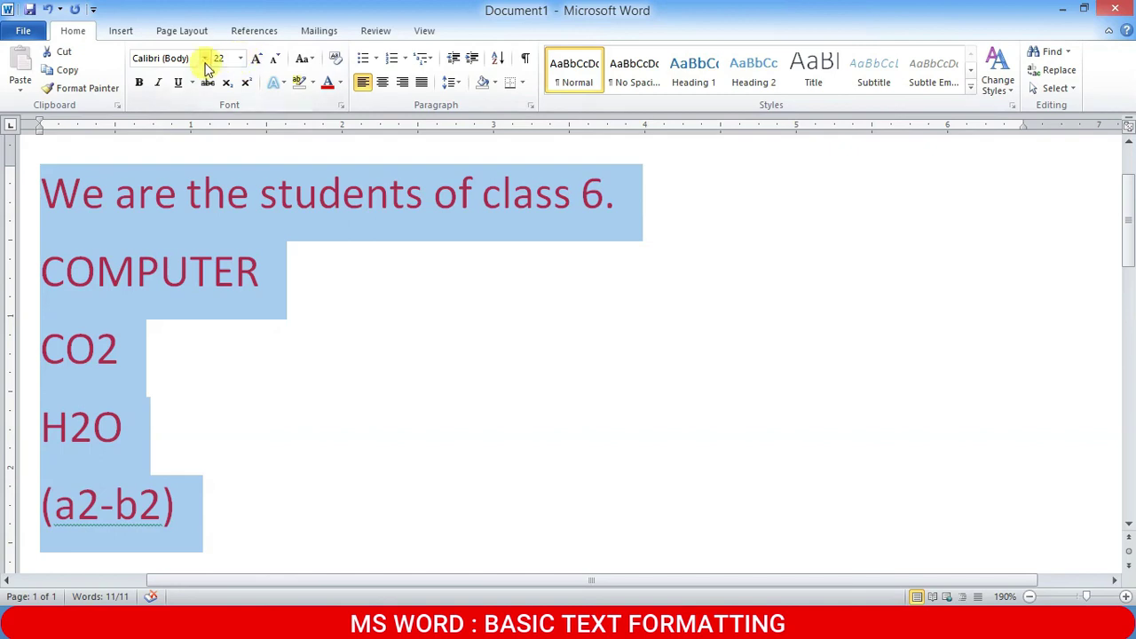
{"action": "left_click", "coordinate": [253, 59]}
{"action": "left_click", "coordinate": [240, 59]}
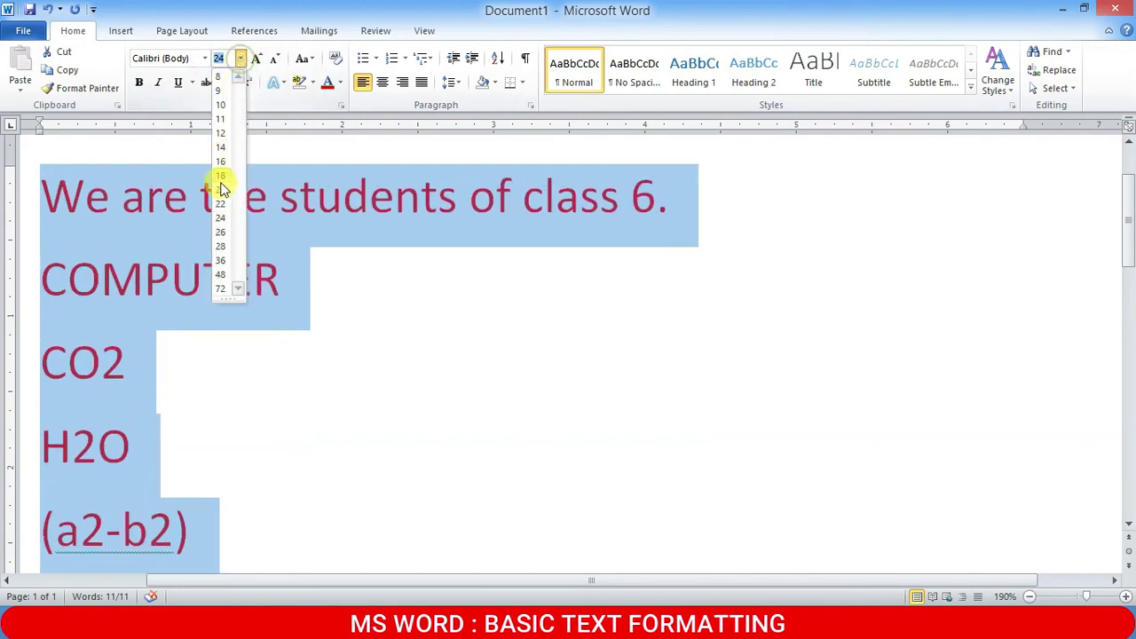
{"action": "left_click", "coordinate": [225, 232]}
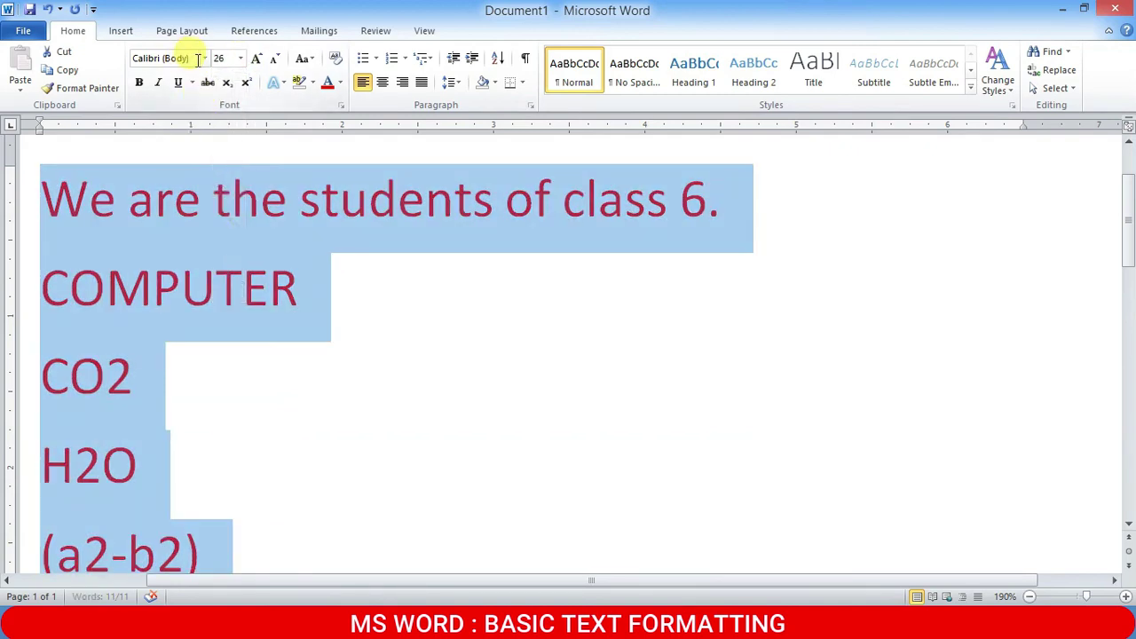
- Set the font of the five selected lines to Impact and make them bold, italic and underlined
{"action": "left_click", "coordinate": [204, 58]}
{"action": "left_click", "coordinate": [170, 152]}
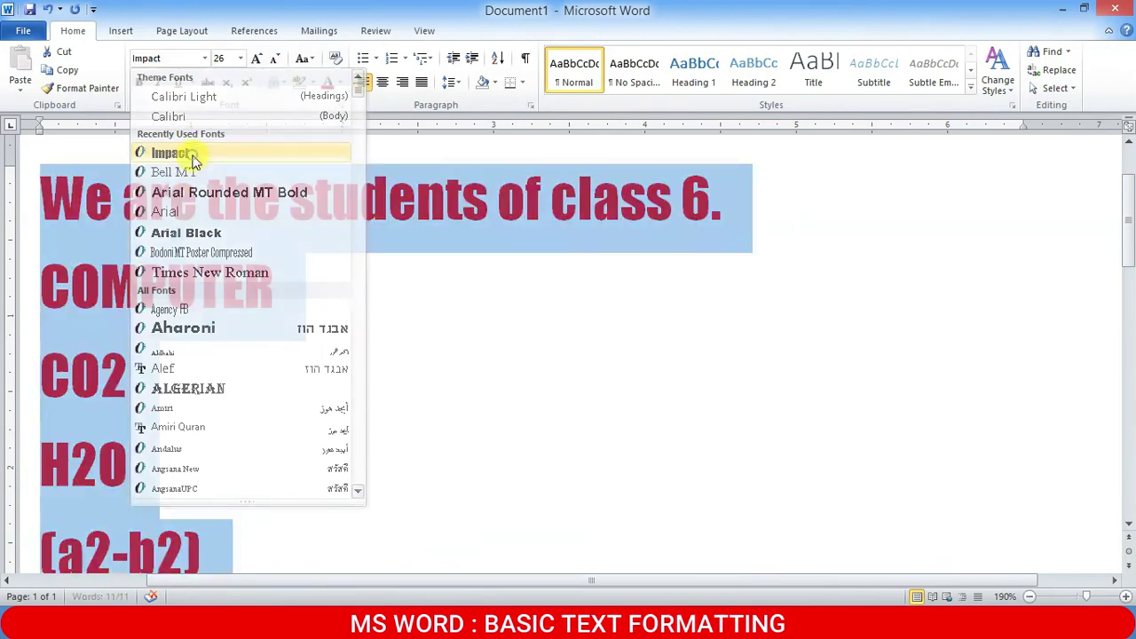
{"action": "left_click", "coordinate": [139, 82]}
{"action": "left_click", "coordinate": [158, 82]}
{"action": "left_click", "coordinate": [177, 82]}
{"action": "scroll", "coordinate": [236, 189], "scroll_direction": "down", "scroll_amount": 4}
{"action": "scroll", "coordinate": [236, 190], "scroll_direction": "up", "scroll_amount": 4}
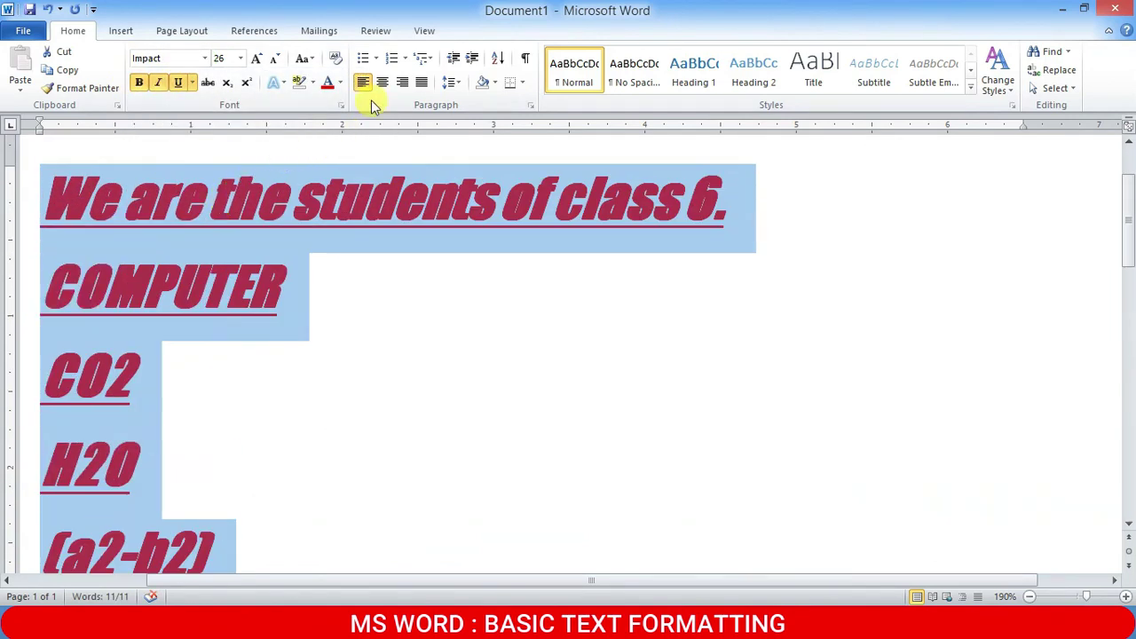
- Clear all formatting from the five selected lines and deselect them
{"action": "left_click", "coordinate": [334, 58]}
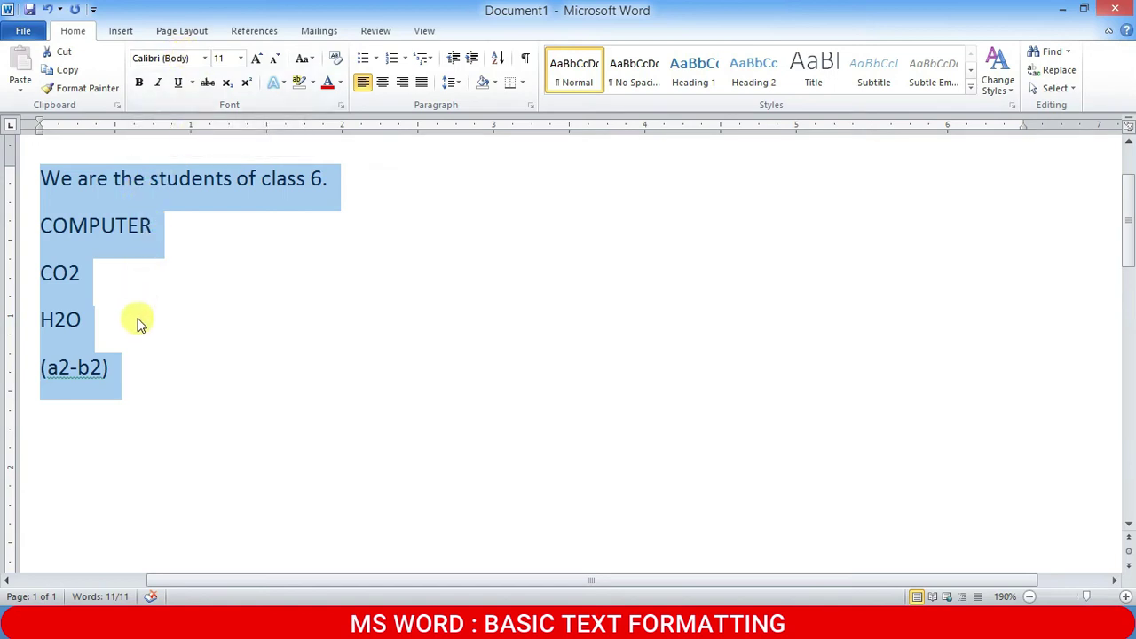
{"action": "left_click", "coordinate": [115, 348]}
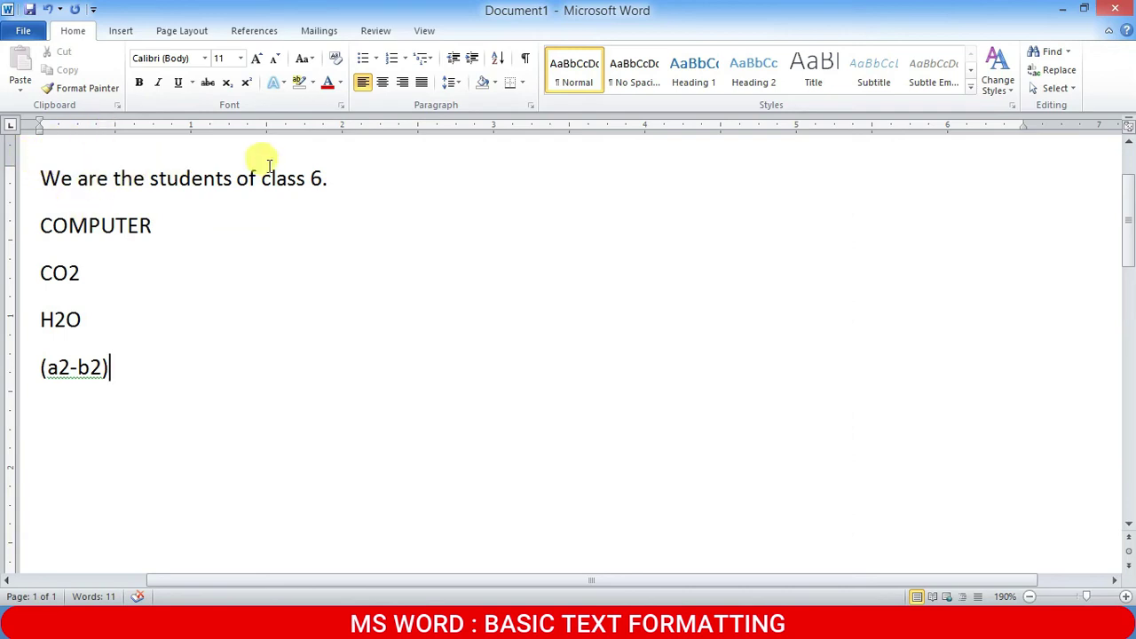
- Place the insertion point on the empty line below the expression (a2-b2)
{"action": "mouse_move", "coordinate": [341, 174]}
{"action": "left_mouse_down"}
{"action": "mouse_move", "coordinate": [86, 167]}
{"action": "mouse_move", "coordinate": [40, 178]}
{"action": "mouse_move", "coordinate": [342, 183]}
{"action": "left_mouse_up"}
{"action": "left_click", "coordinate": [53, 404]}
{"action": "left_click", "coordinate": [68, 413]}
{"action": "left_click", "coordinate": [46, 399]}
{"action": "left_click", "coordinate": [131, 350]}
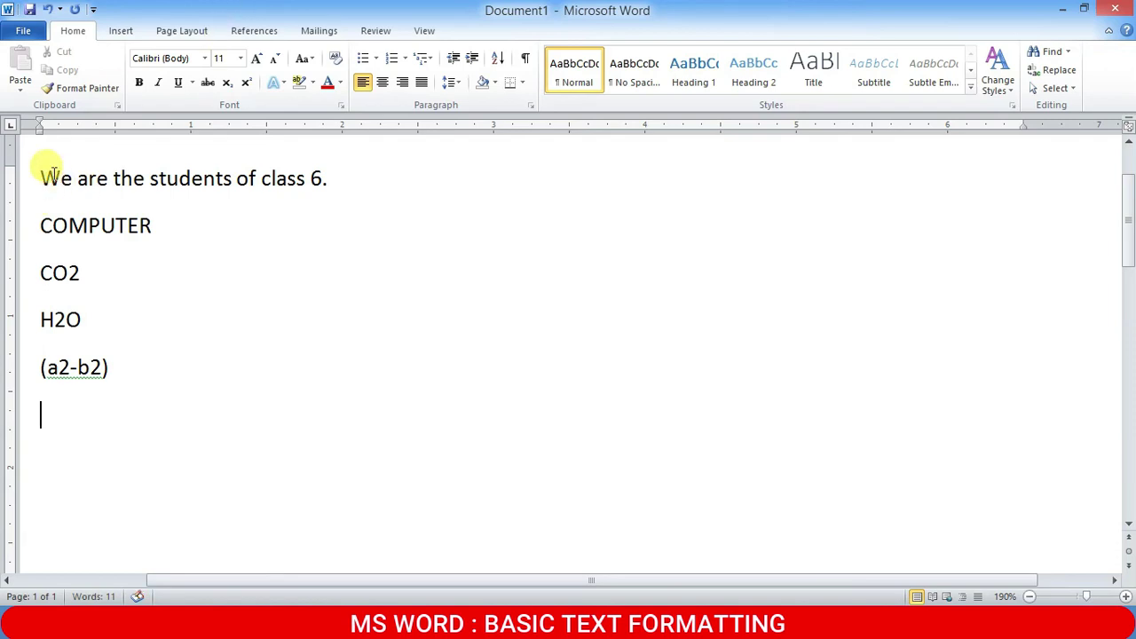
- Select the sentence "We are the students of class 6." and copy it
{"action": "left_click_drag", "start_coordinate": [44, 175], "coordinate": [345, 178]}
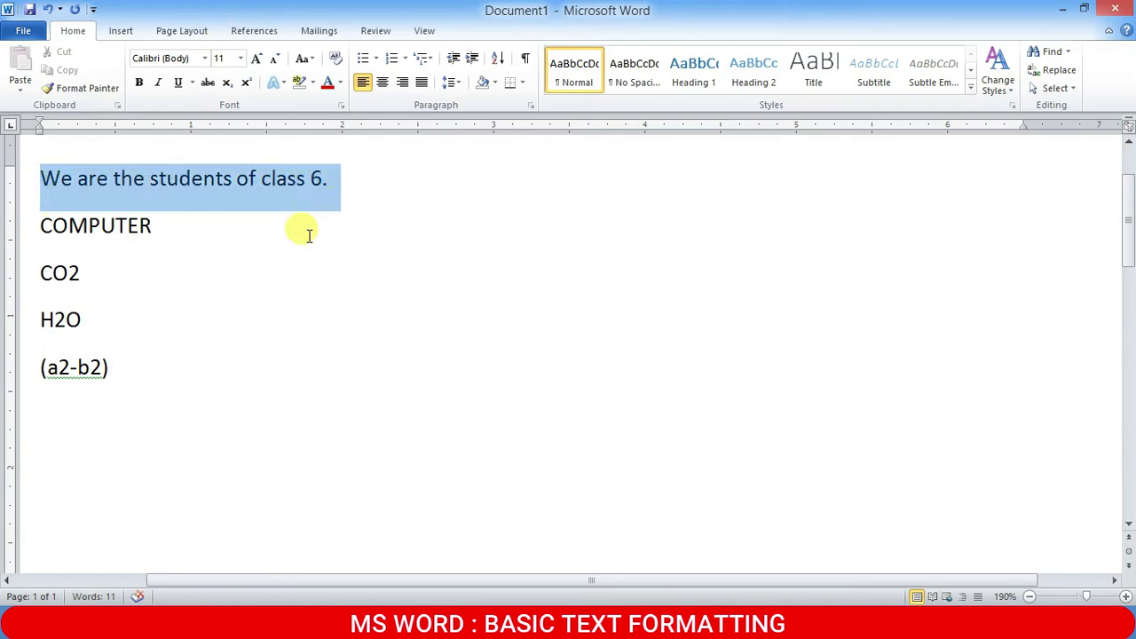
{"action": "left_click", "coordinate": [327, 177]}
{"action": "left_click_drag", "start_coordinate": [326, 177], "coordinate": [51, 167]}
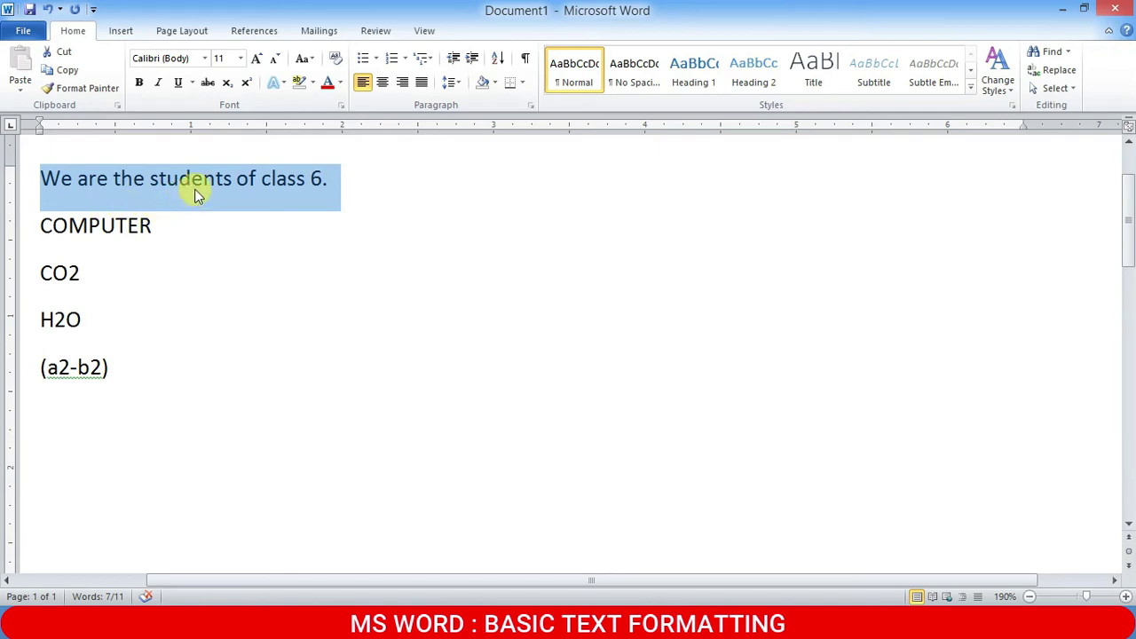
{"action": "left_click_drag", "start_coordinate": [326, 178], "coordinate": [44, 166]}
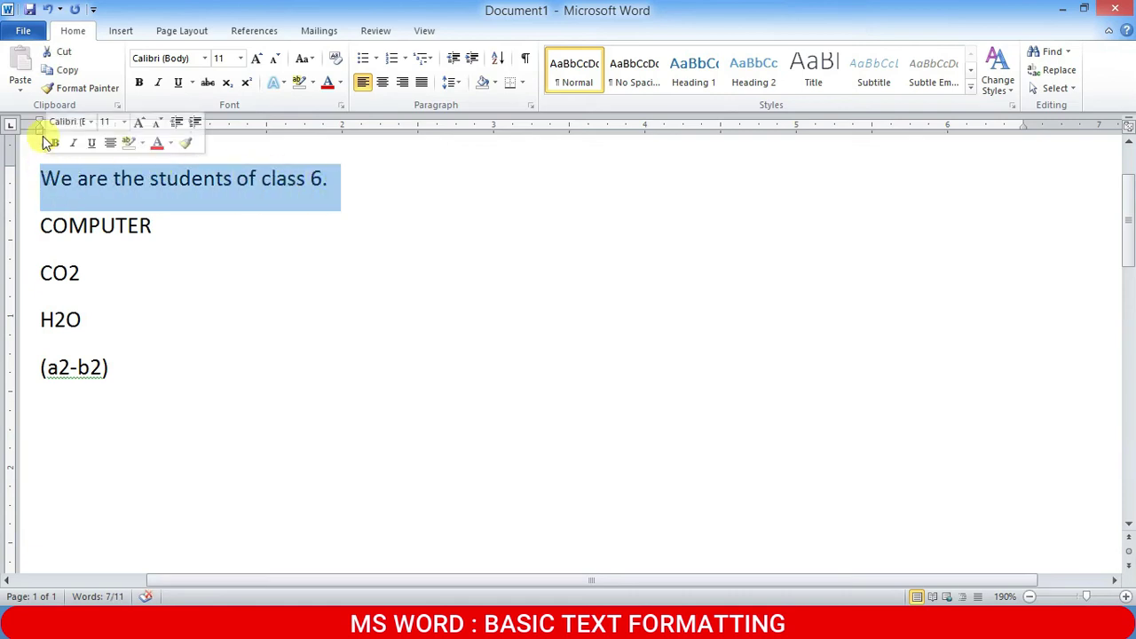
{"action": "left_click", "coordinate": [69, 73]}
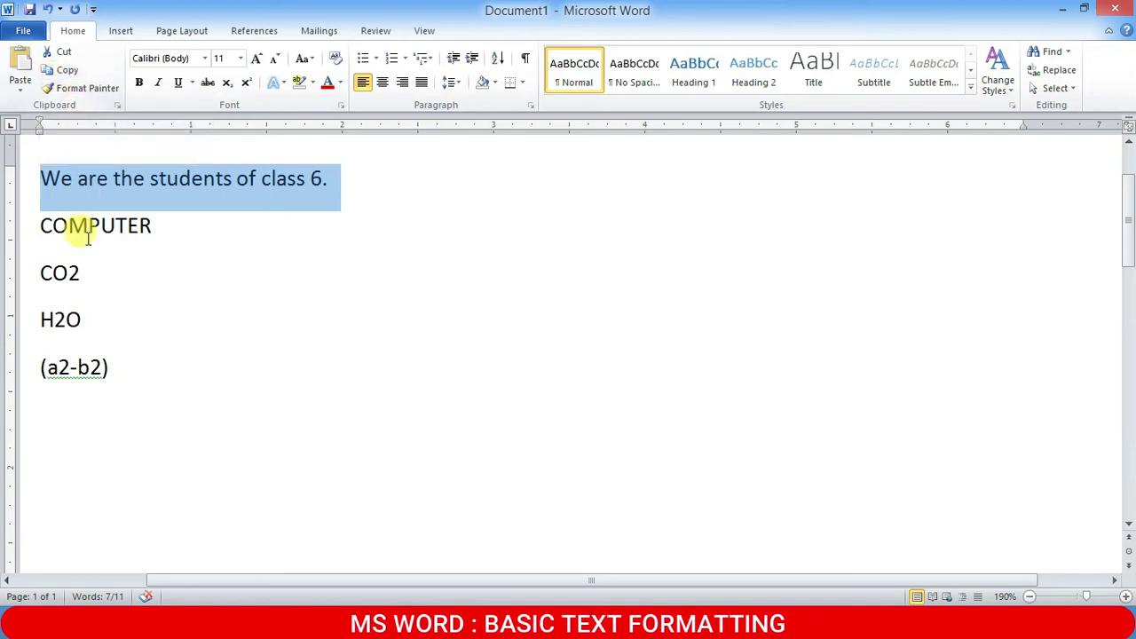
{"action": "left_click", "coordinate": [67, 70]}
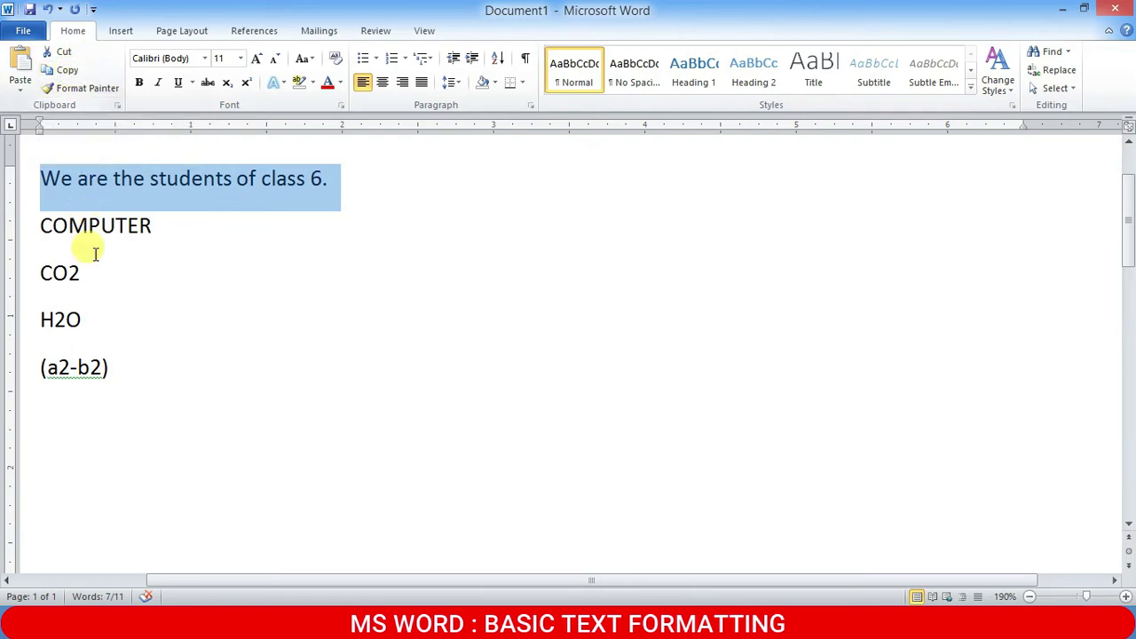
- Paste the copied sentence on the empty line below the expression (a2-b2)
{"action": "left_click", "coordinate": [113, 368]}
{"action": "key", "text": "Return"}
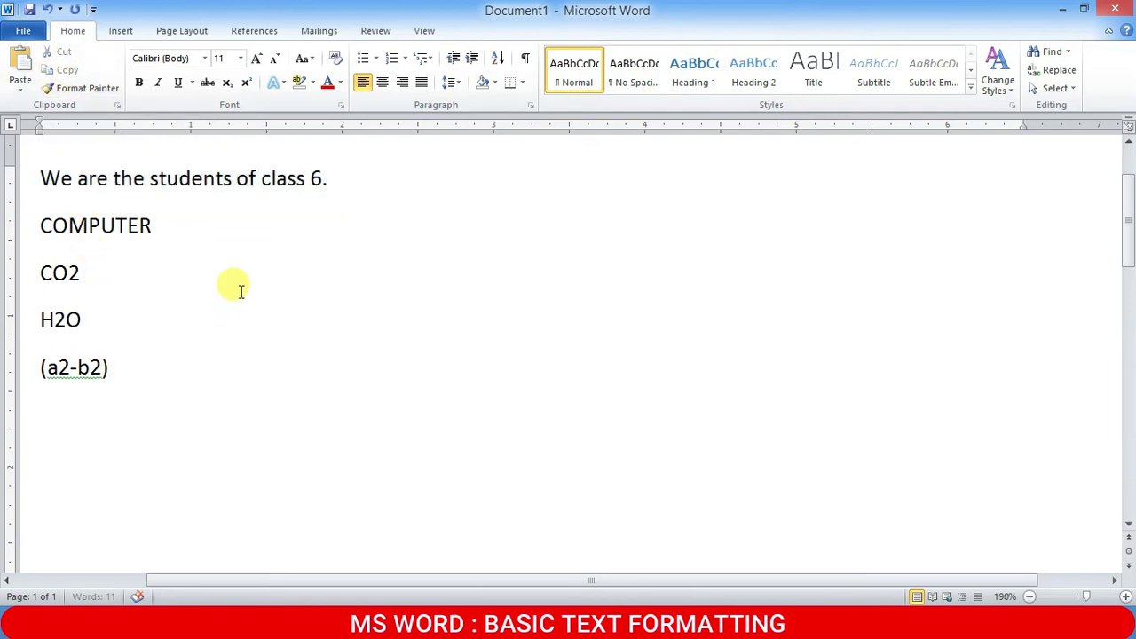
{"action": "left_click", "coordinate": [144, 368]}
{"action": "key", "text": "Down"}
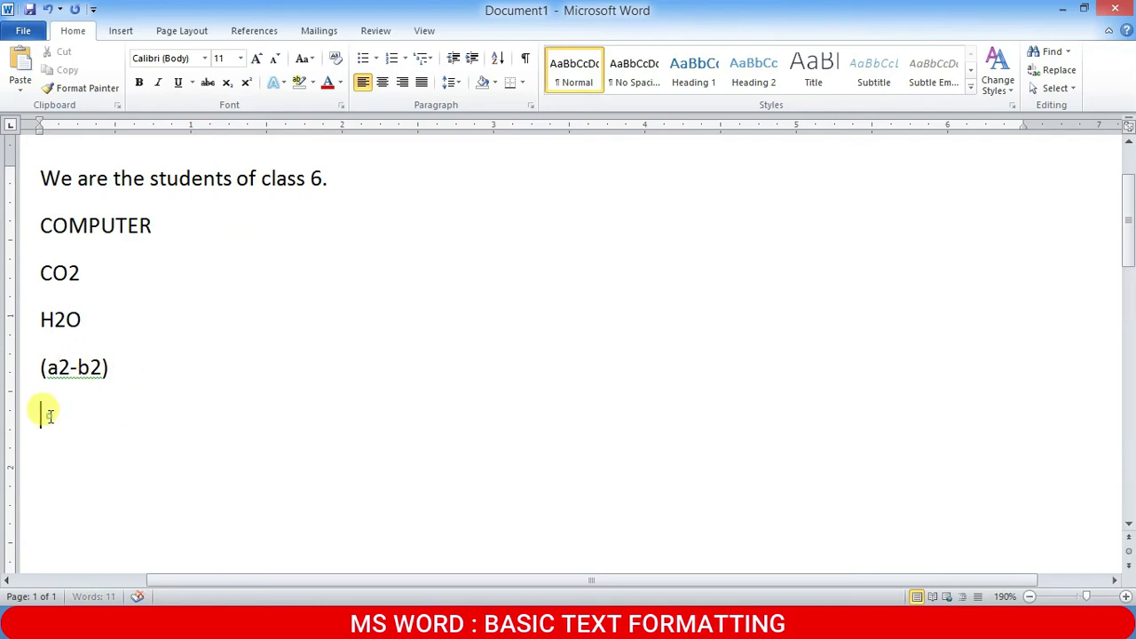
{"action": "left_click", "coordinate": [23, 61]}
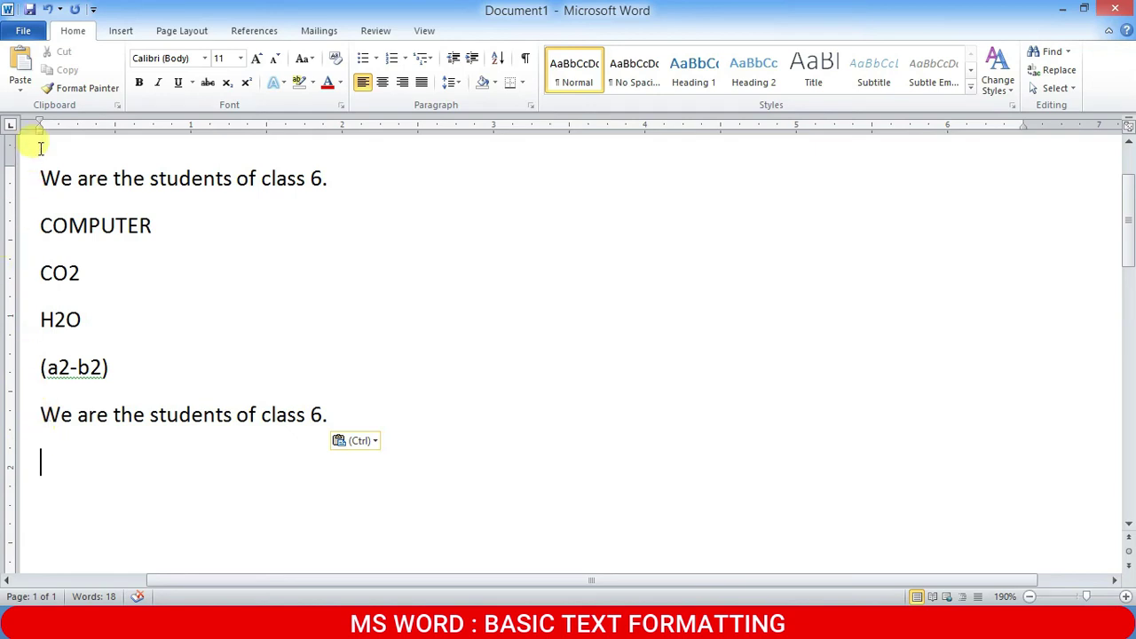
- Paste the copied sentence repeatedly on new lines below the first pasted copy
{"action": "left_click", "coordinate": [31, 62]}
{"action": "left_click", "coordinate": [31, 62]}
{"action": "left_click", "coordinate": [31, 62]}
{"action": "left_click", "coordinate": [31, 62]}
{"action": "left_click", "coordinate": [31, 62]}
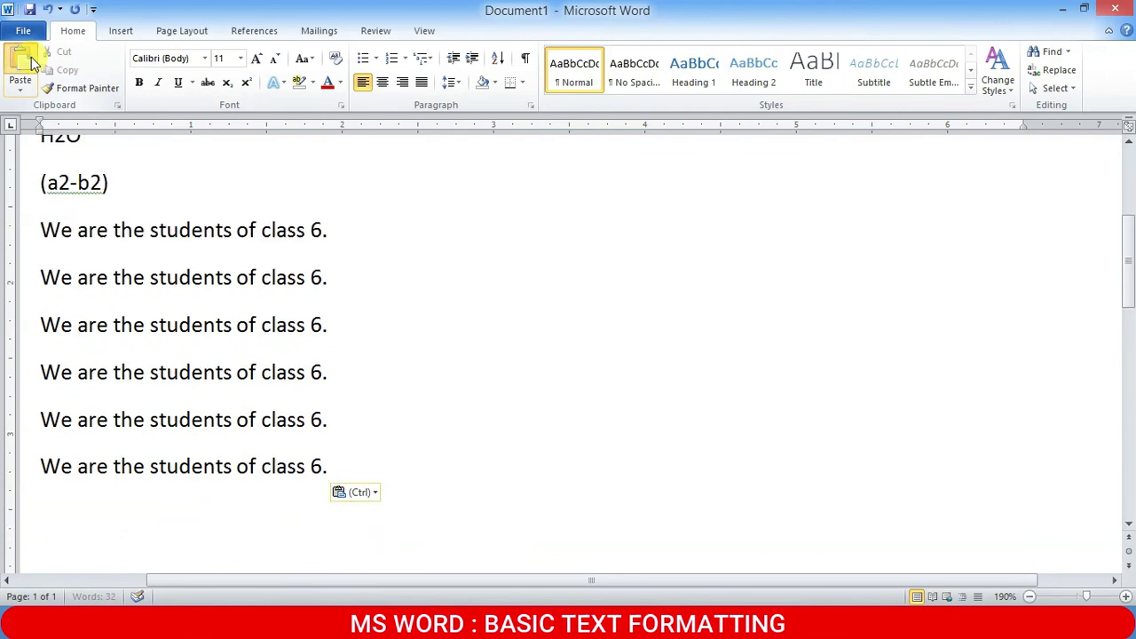
{"action": "left_click", "coordinate": [32, 62]}
{"action": "left_click", "coordinate": [31, 62]}
{"action": "left_click", "coordinate": [31, 62]}
{"action": "left_click", "coordinate": [31, 62]}
{"action": "left_click", "coordinate": [31, 62]}
{"action": "left_click", "coordinate": [31, 62]}
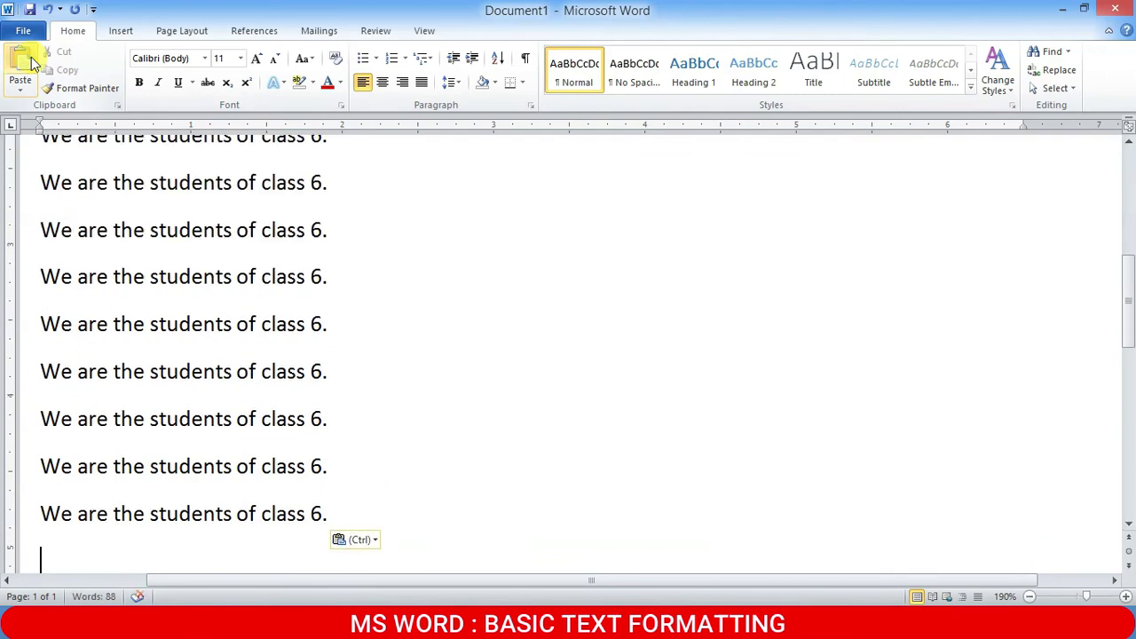
- Delete the empty lines between the last copy of the sentence and the word COMPUTER
{"action": "scroll", "coordinate": [69, 264], "scroll_direction": "up", "scroll_amount": 3}
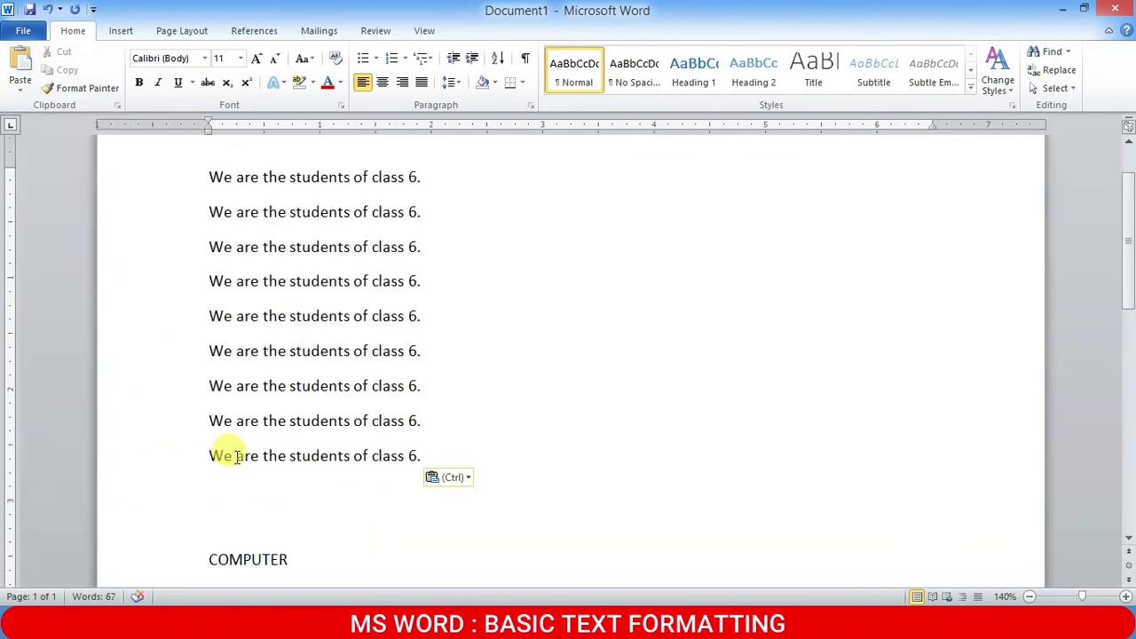
{"action": "key", "text": "Delete"}
{"action": "key", "text": "Delete"}
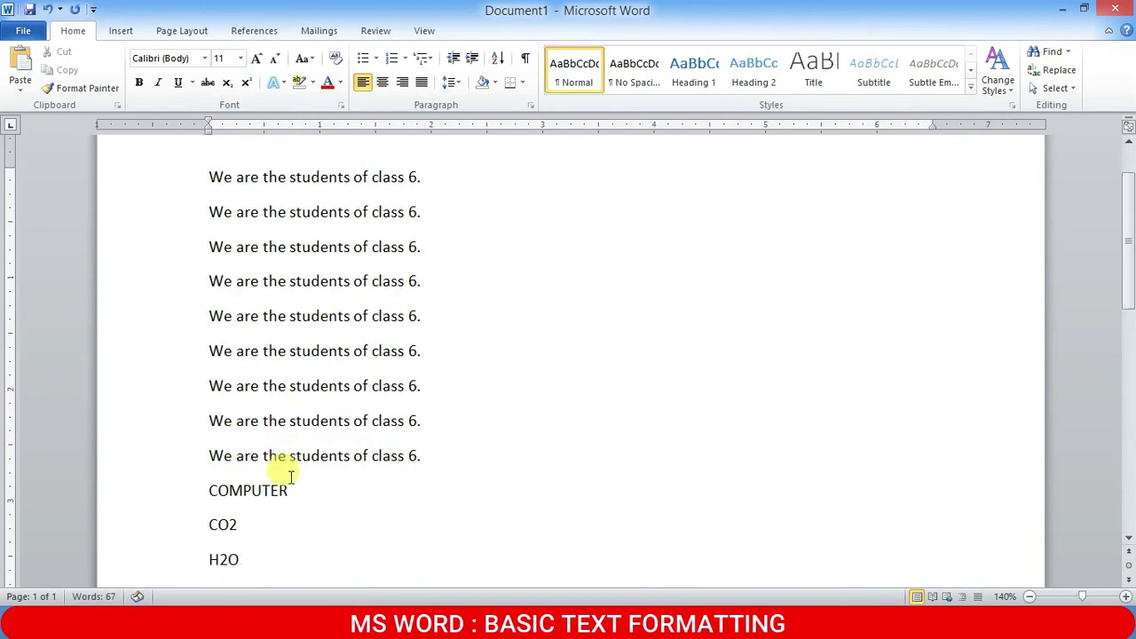
{"action": "scroll", "coordinate": [317, 477], "scroll_direction": "up", "scroll_amount": 1}
{"action": "scroll", "coordinate": [323, 454], "scroll_direction": "down", "scroll_amount": 2}
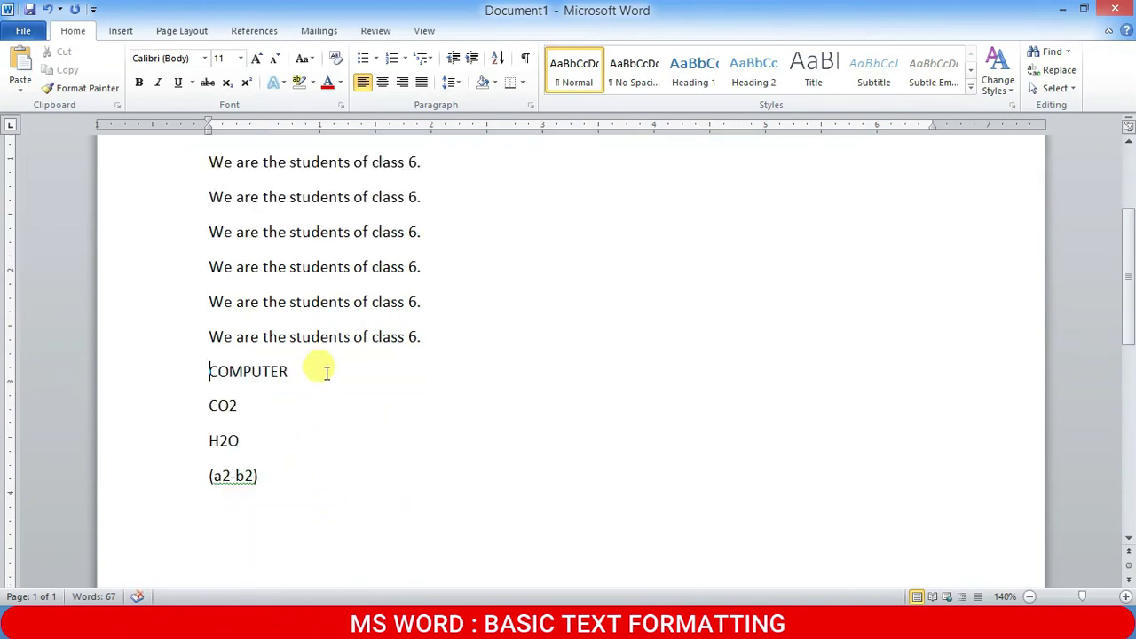
{"action": "scroll", "coordinate": [327, 372], "scroll_direction": "up", "scroll_amount": 2}
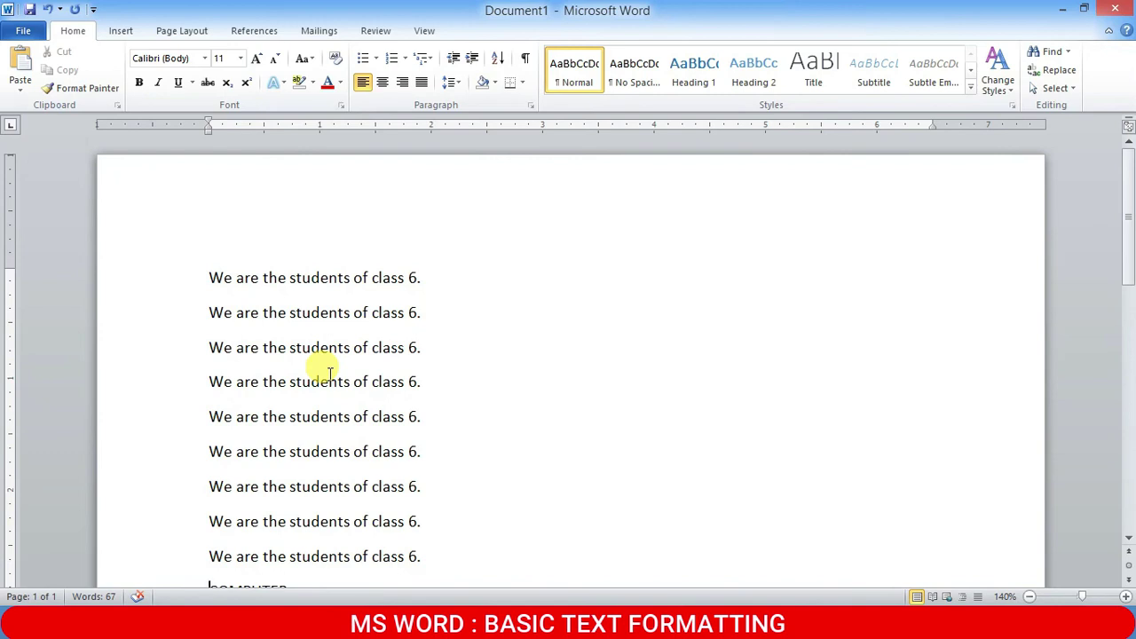
{"action": "scroll", "coordinate": [383, 380], "scroll_direction": "down", "scroll_amount": 3}
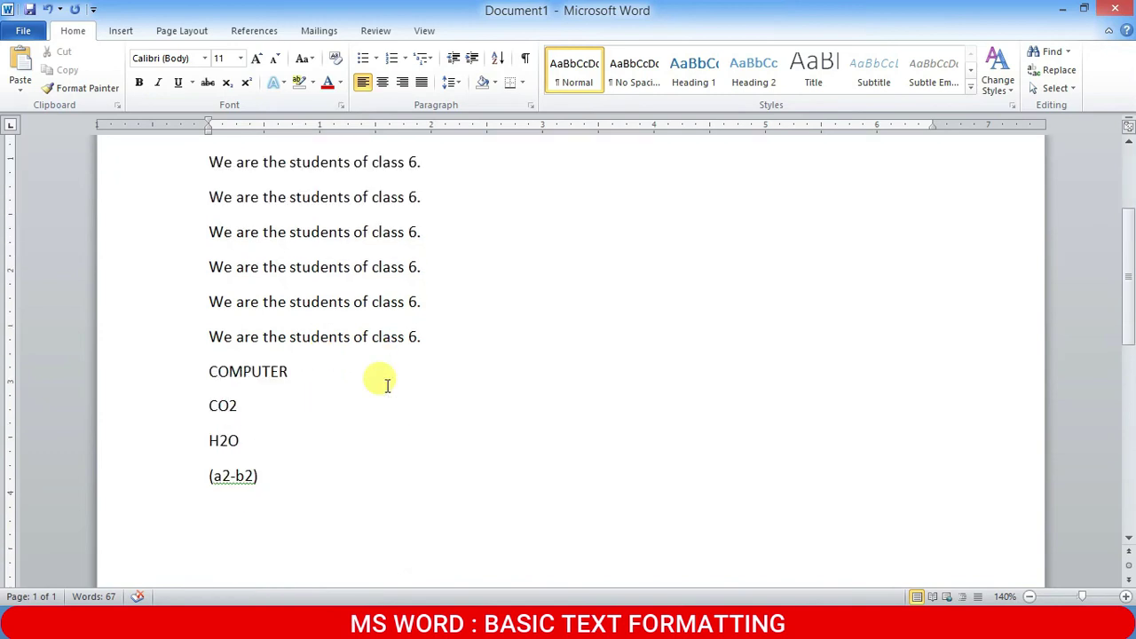